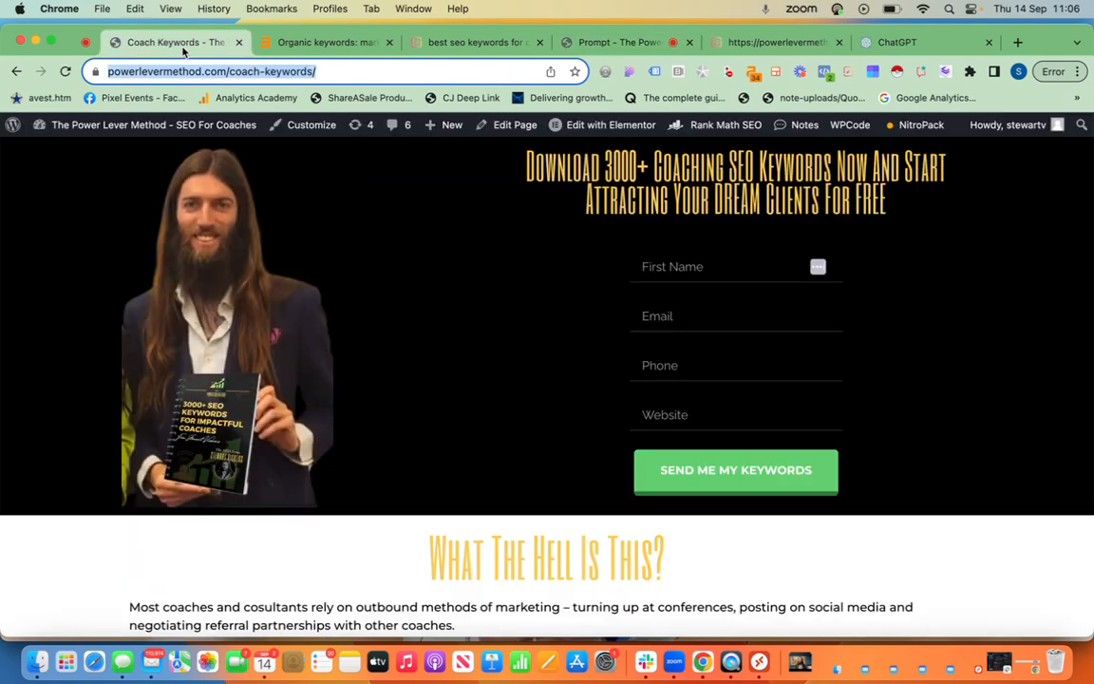
- Review the Coach Keywords landing page, from the keyword download form through the explanatory copy to the book promotion section
{"action": "left_click", "coordinate": [182, 43]}
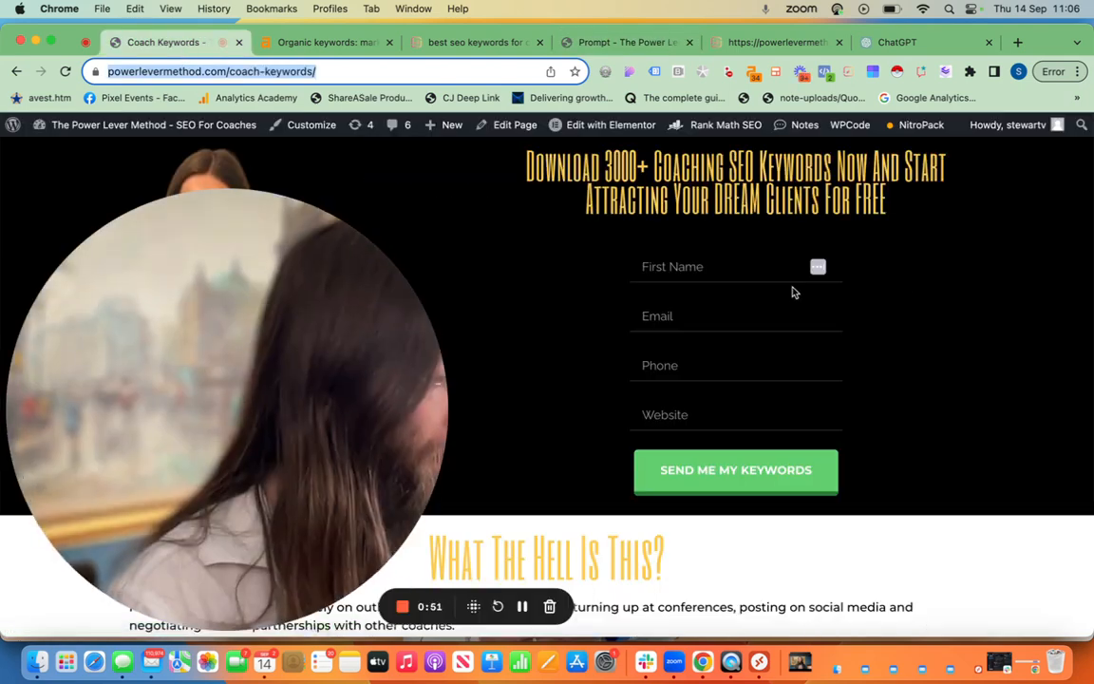
{"action": "scroll", "coordinate": [919, 283], "scroll_direction": "down", "scroll_amount": 2}
{"action": "scroll", "coordinate": [920, 283], "scroll_direction": "down", "scroll_amount": 6}
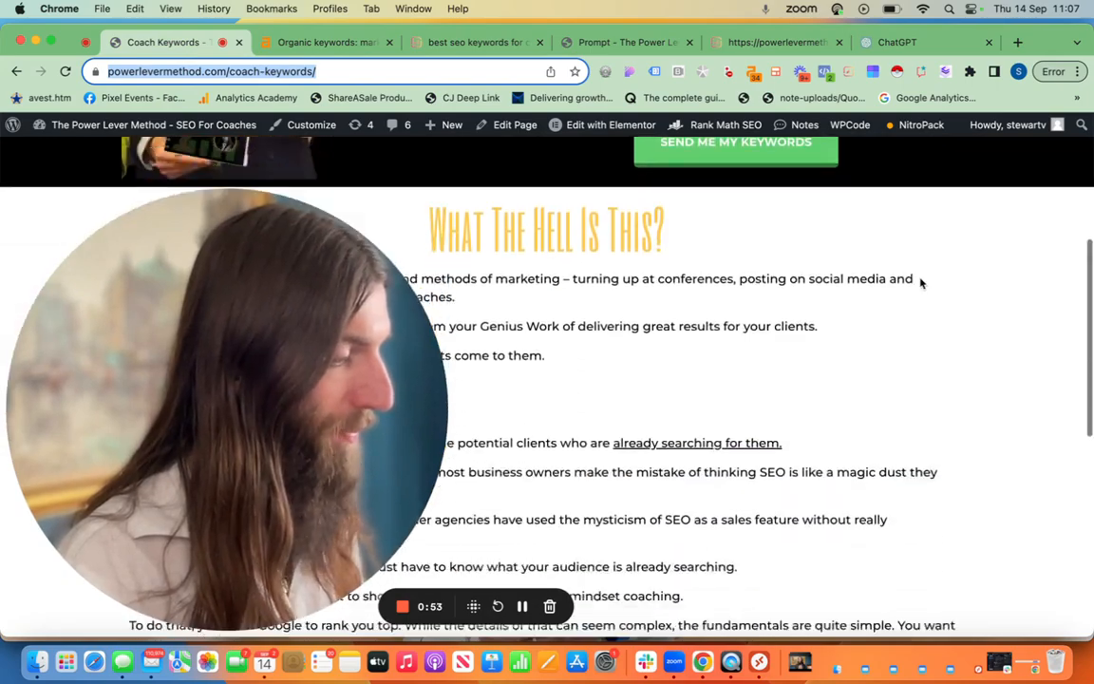
{"action": "scroll", "coordinate": [919, 283], "scroll_direction": "up", "scroll_amount": 5}
{"action": "scroll", "coordinate": [920, 283], "scroll_direction": "up", "scroll_amount": 2}
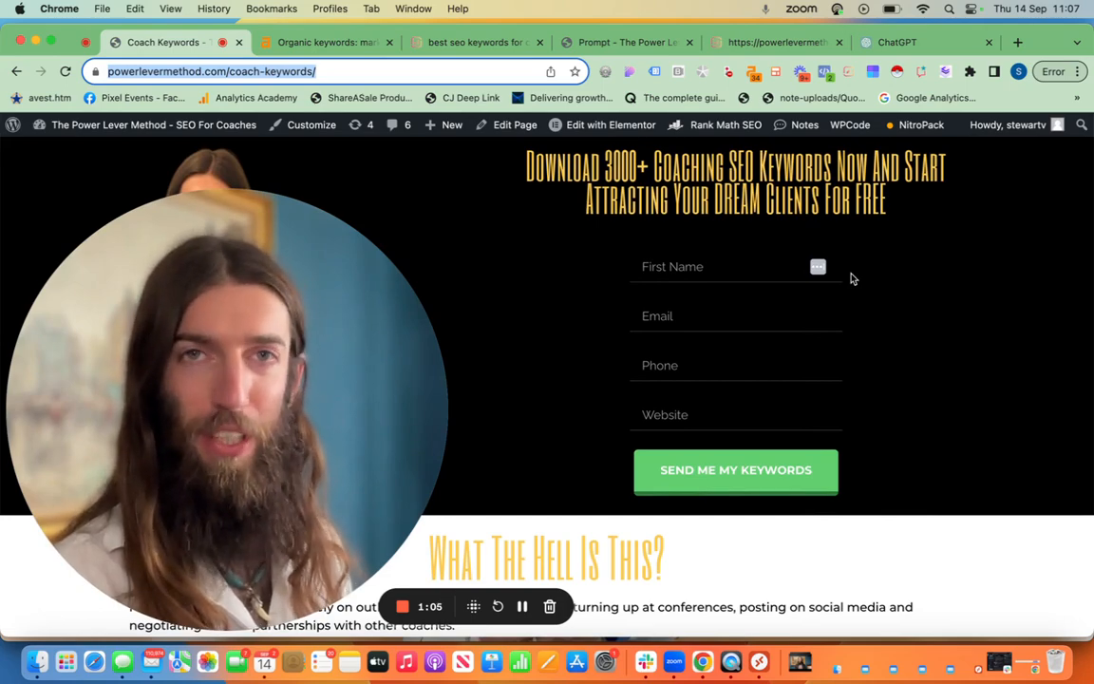
{"action": "scroll", "coordinate": [851, 277], "scroll_direction": "down", "scroll_amount": 10}
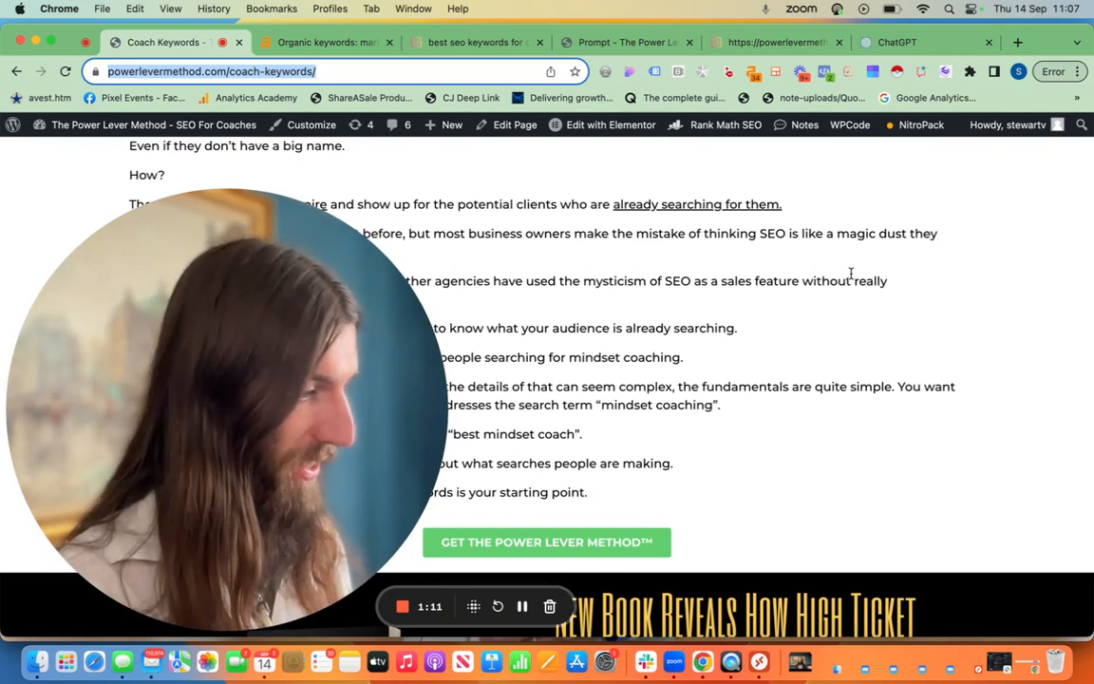
{"action": "scroll", "coordinate": [851, 276], "scroll_direction": "up", "scroll_amount": 10}
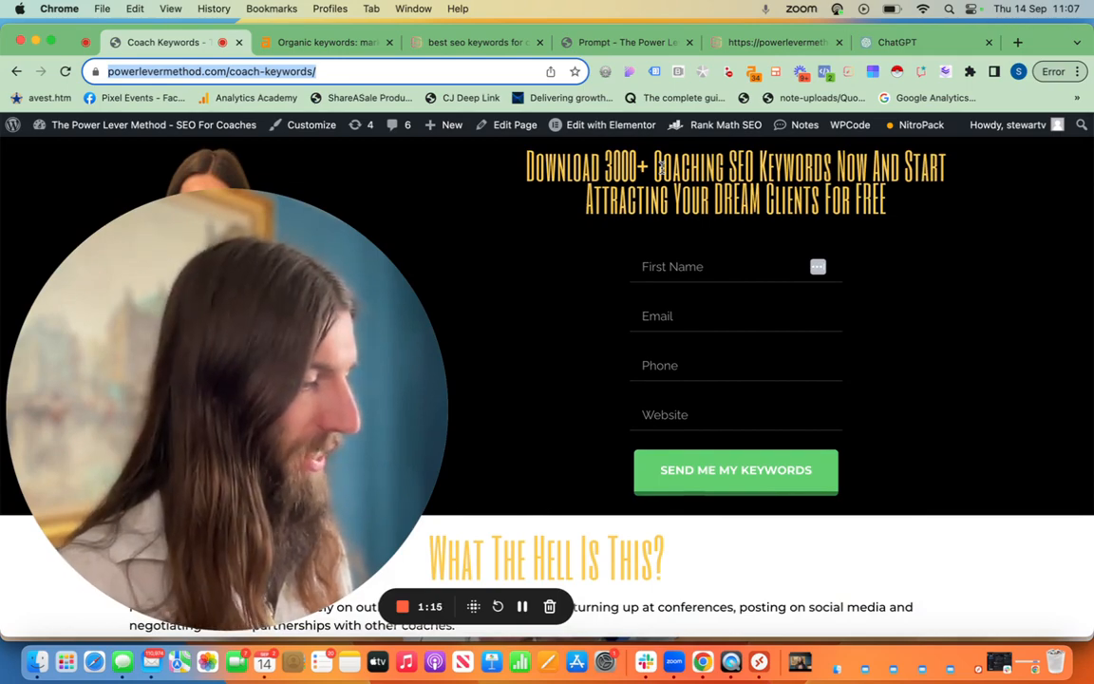
{"action": "scroll", "coordinate": [660, 167], "scroll_direction": "down", "scroll_amount": 10}
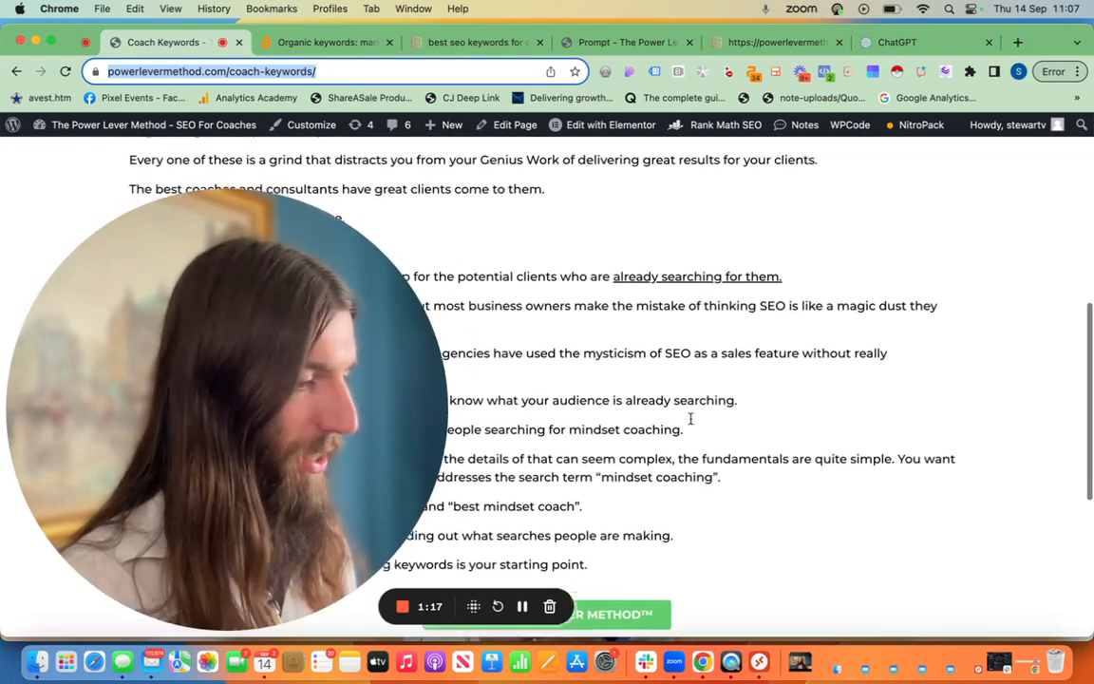
{"action": "scroll", "coordinate": [693, 419], "scroll_direction": "up", "scroll_amount": 3}
{"action": "scroll", "coordinate": [710, 500], "scroll_direction": "down", "scroll_amount": 2}
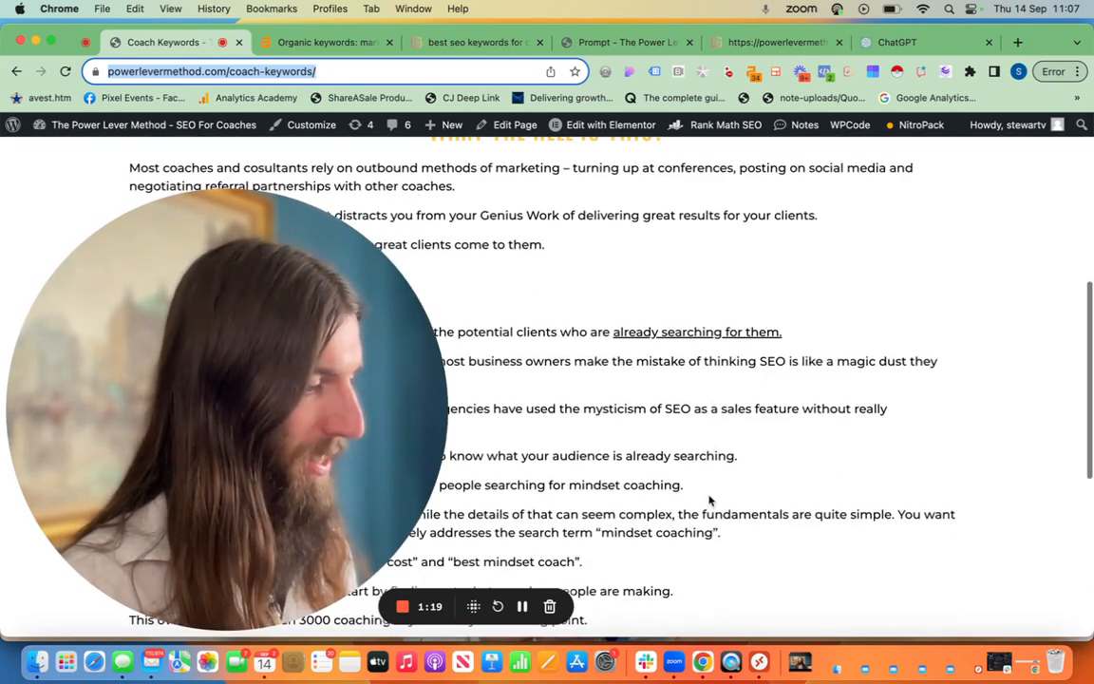
{"action": "scroll", "coordinate": [711, 500], "scroll_direction": "down", "scroll_amount": 5}
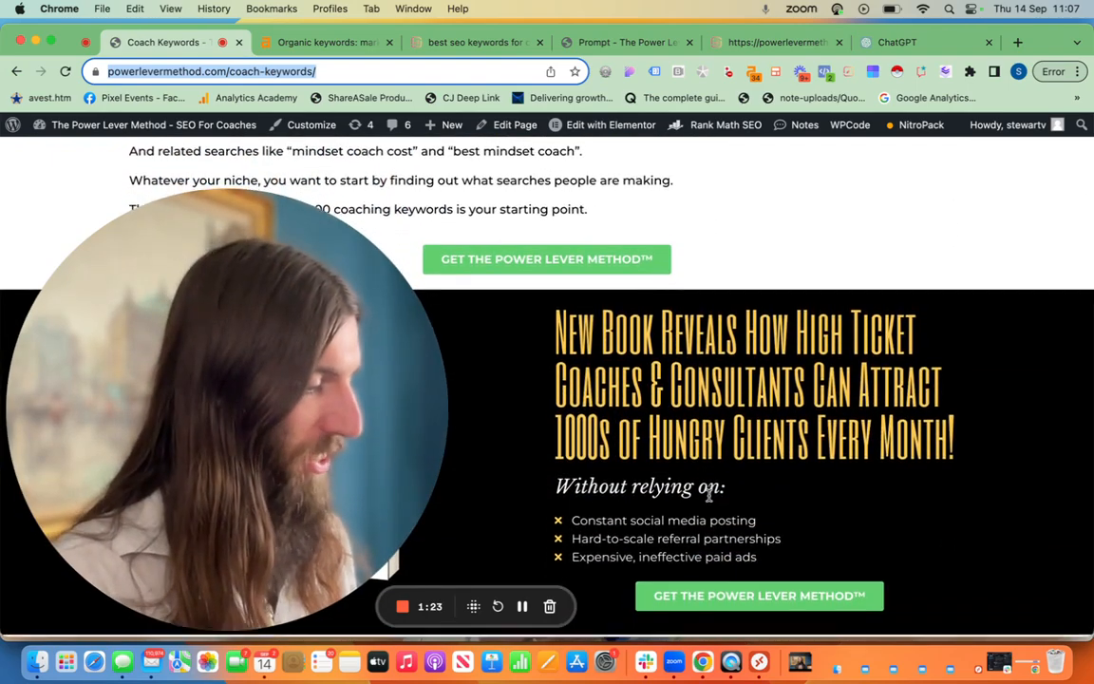
{"action": "scroll", "coordinate": [710, 494], "scroll_direction": "up", "scroll_amount": 6}
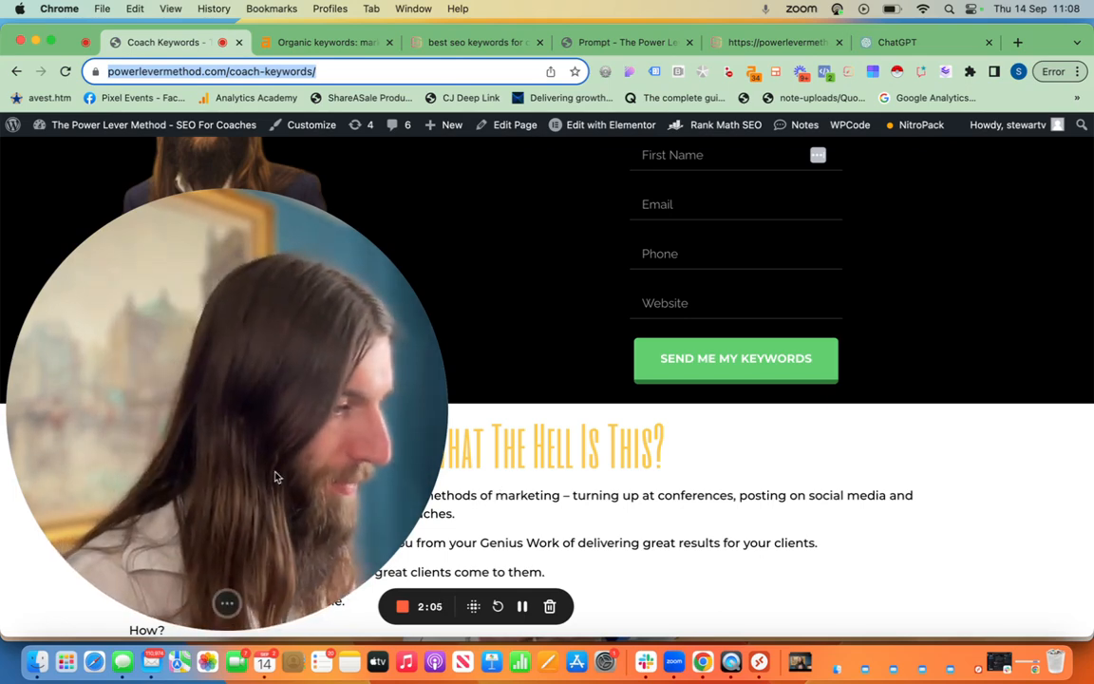
- Search Google for "seo keywords for coaches" in a new tab and look through the organic results
{"action": "left_click", "coordinate": [1018, 42]}
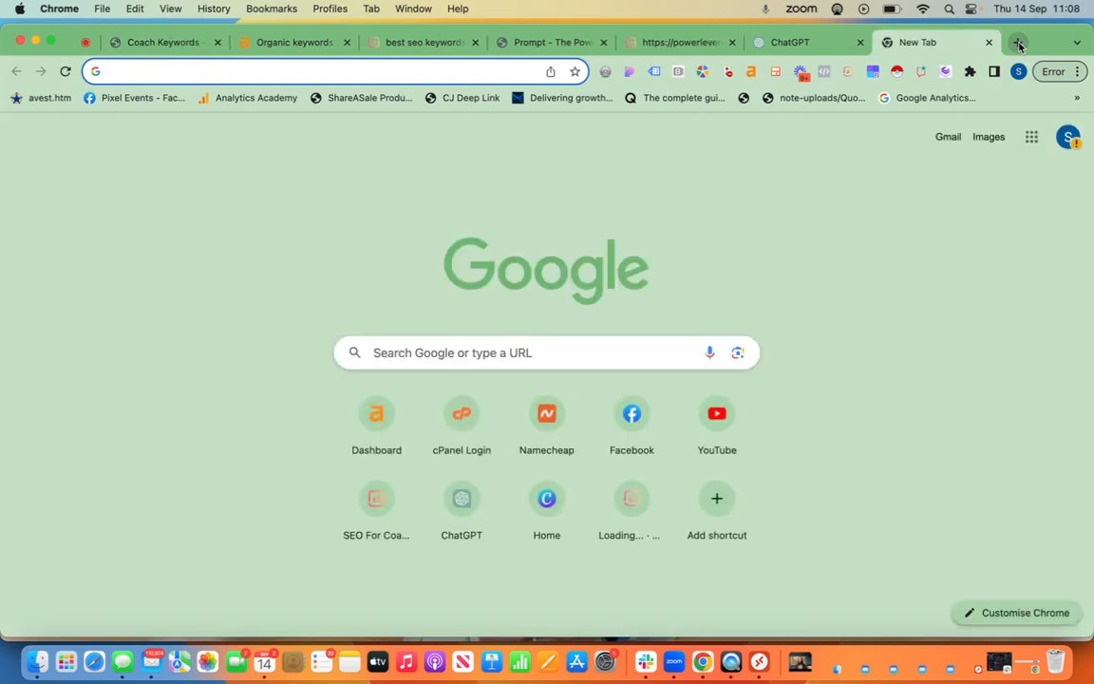
{"action": "type", "text": "s"}
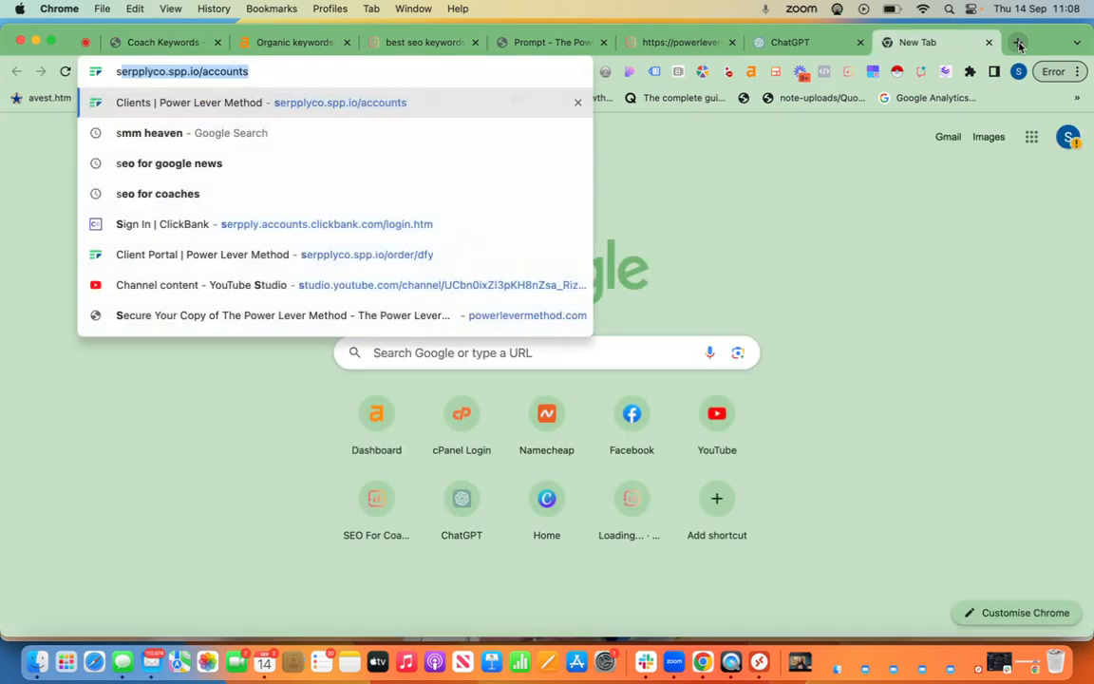
{"action": "type", "text": "eo keywords for coaches"}
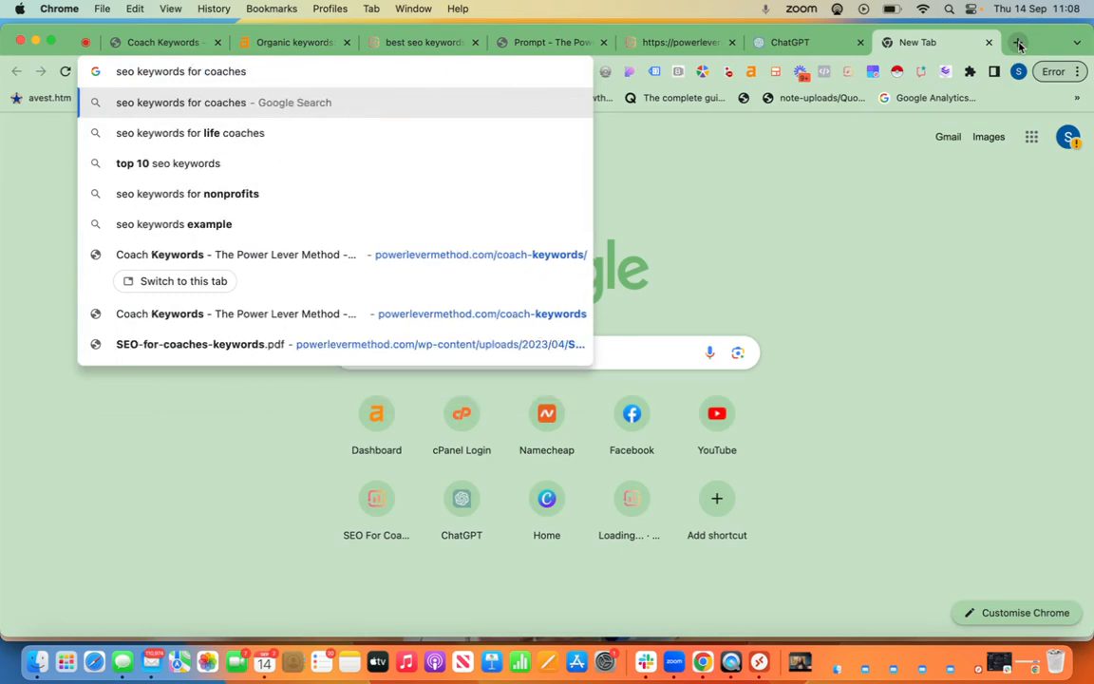
{"action": "key", "text": "Return"}
{"action": "scroll", "coordinate": [597, 464], "scroll_direction": "down", "scroll_amount": 5}
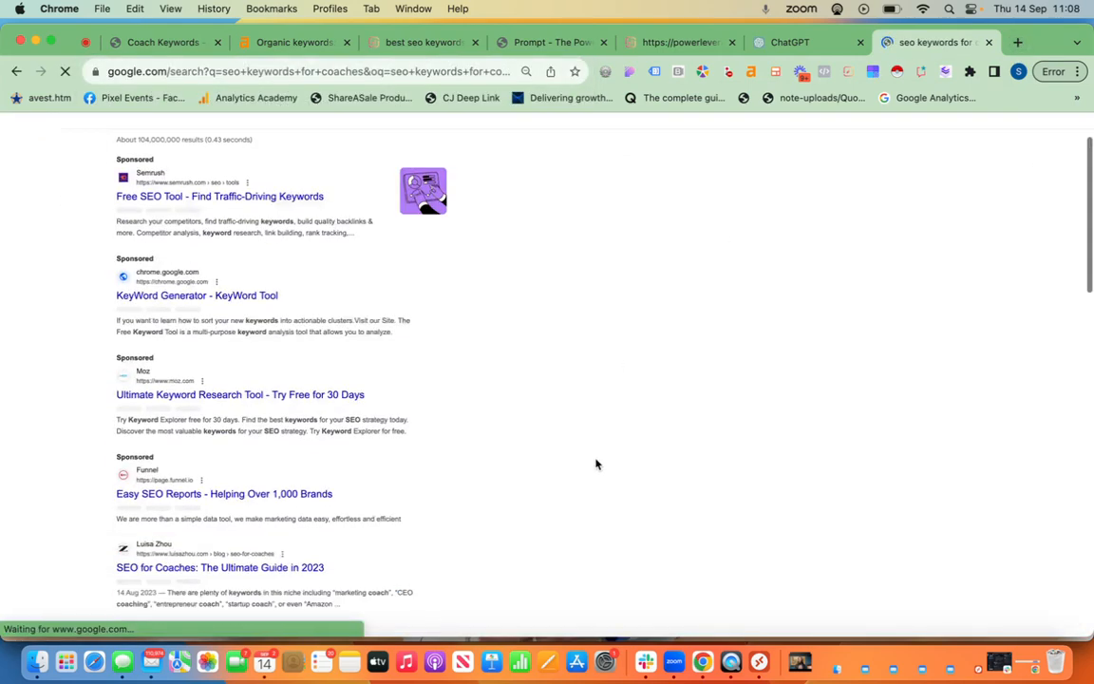
{"action": "scroll", "coordinate": [596, 463], "scroll_direction": "down", "scroll_amount": 10}
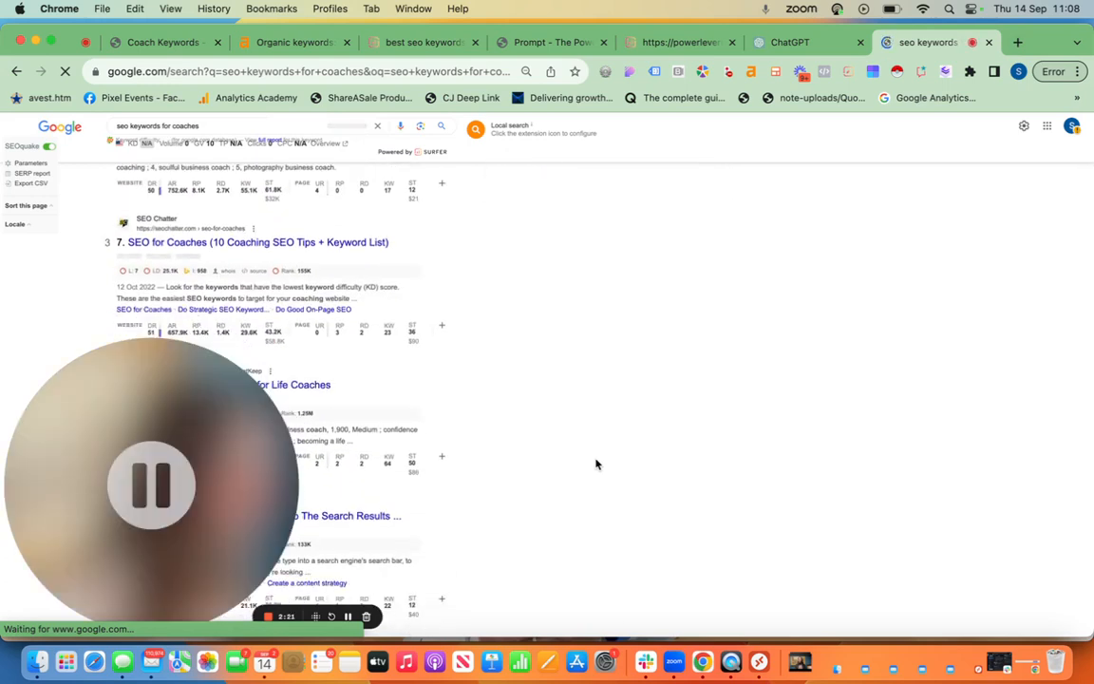
{"action": "scroll", "coordinate": [596, 464], "scroll_direction": "down", "scroll_amount": 3}
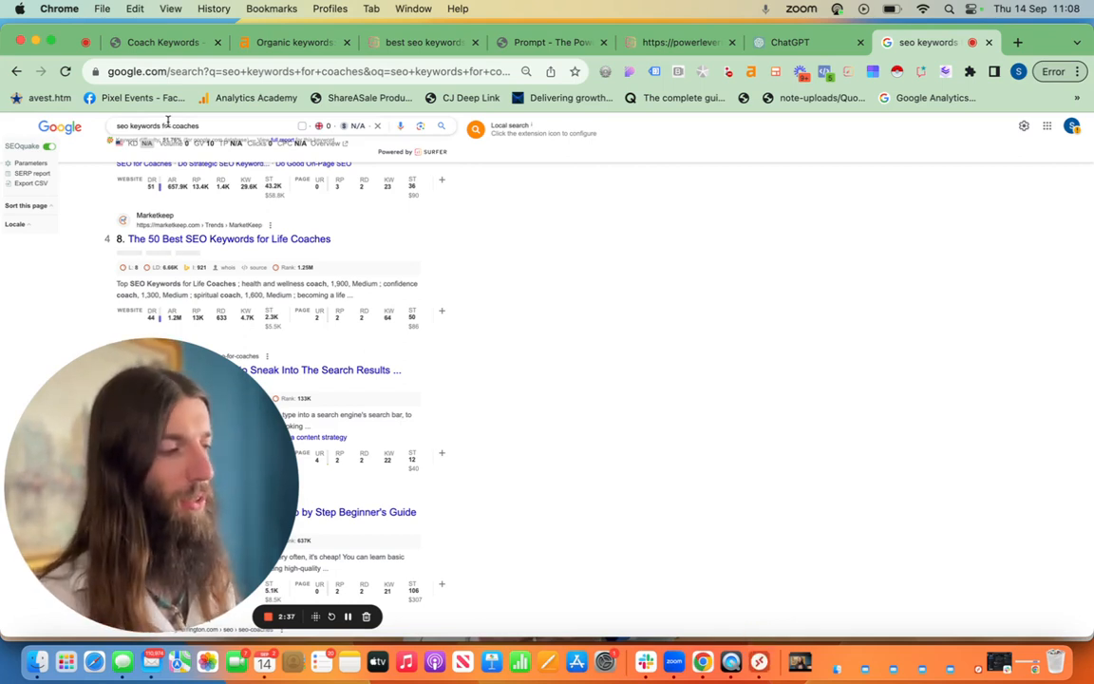
{"action": "left_click", "coordinate": [117, 125]}
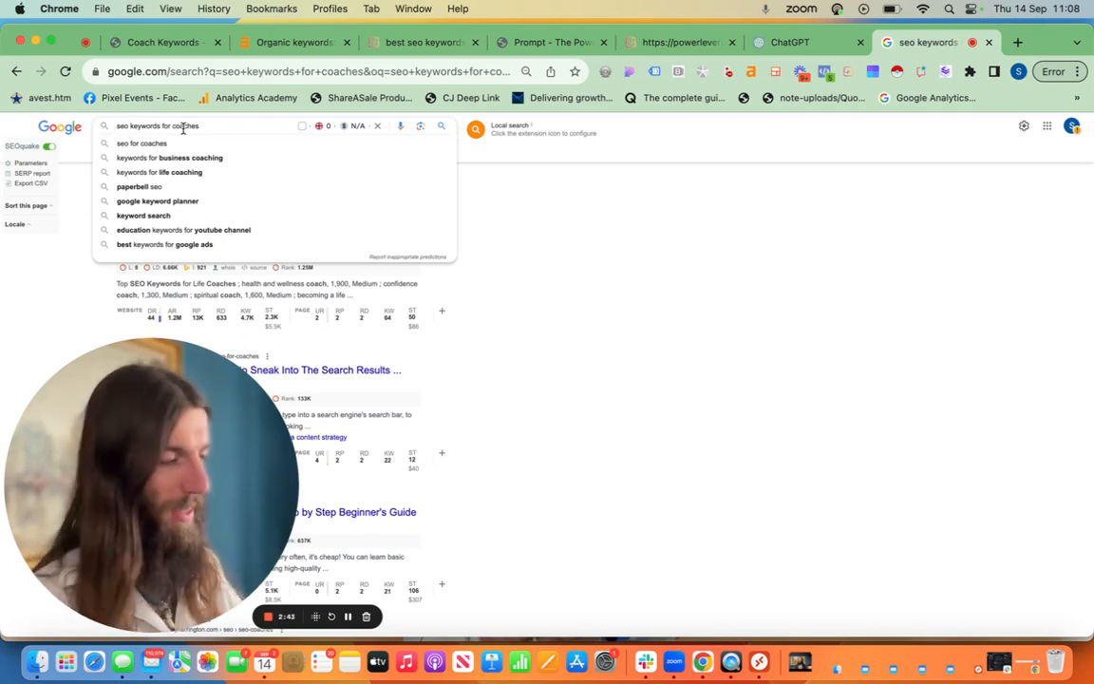
{"action": "left_click", "coordinate": [543, 315]}
{"action": "scroll", "coordinate": [542, 316], "scroll_direction": "down", "scroll_amount": 1}
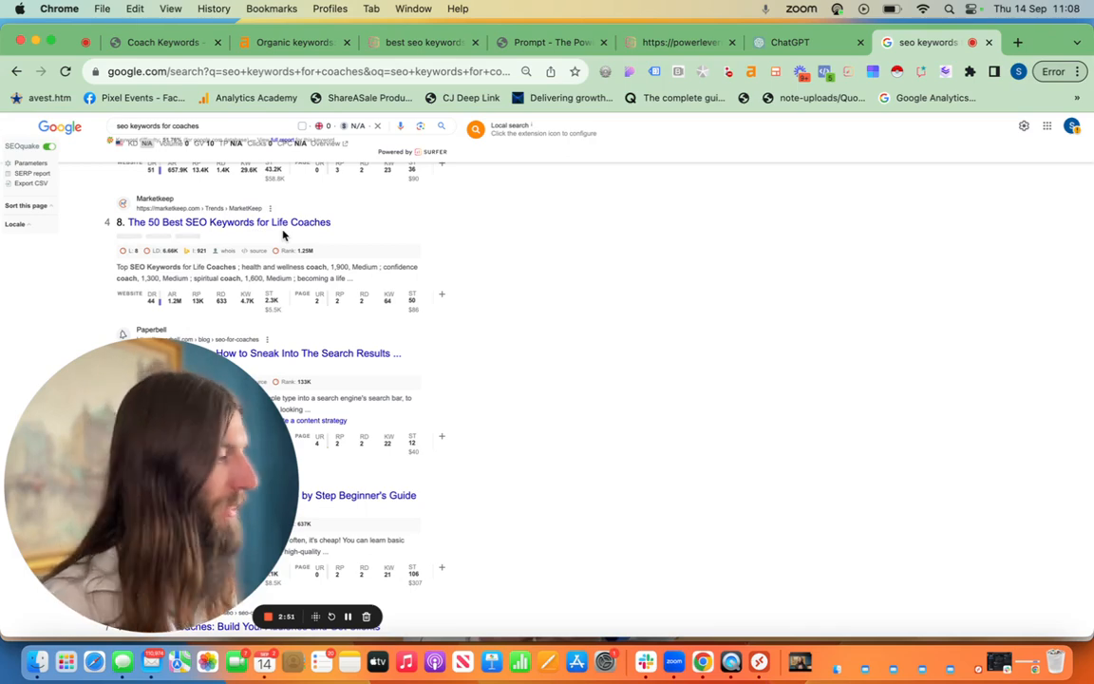
- Switch to Ahrefs and examine the organic keywords for marketkeep.com/seo-keywords-for-life-coaches/
{"action": "left_click", "coordinate": [297, 44]}
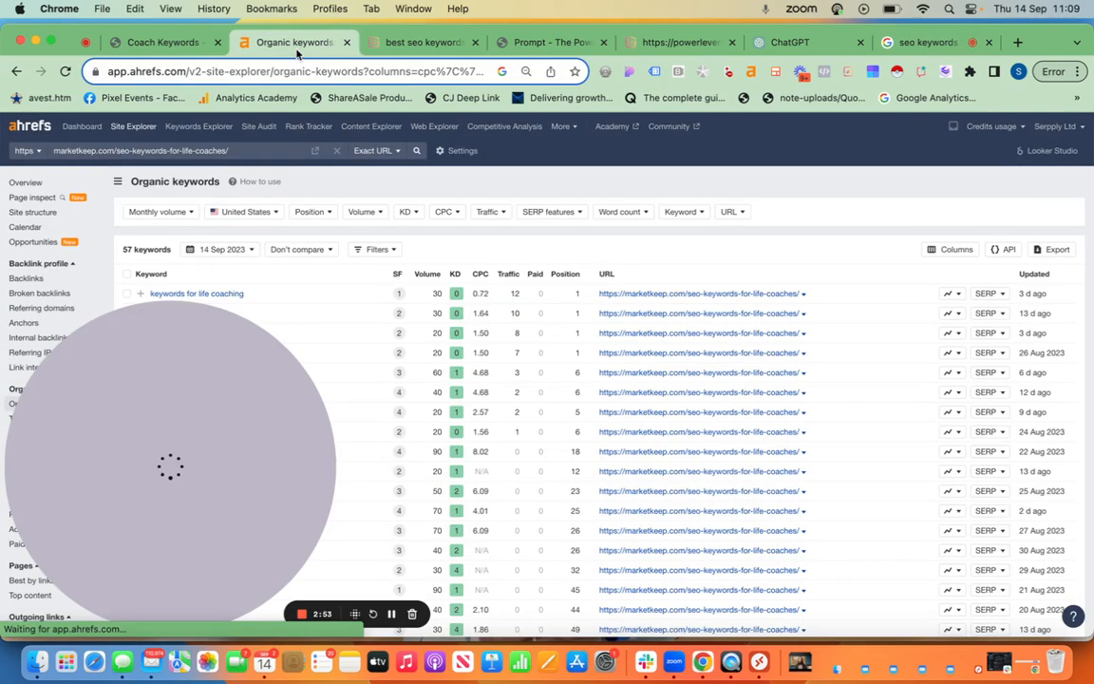
{"action": "scroll", "coordinate": [330, 283], "scroll_direction": "down", "scroll_amount": 2}
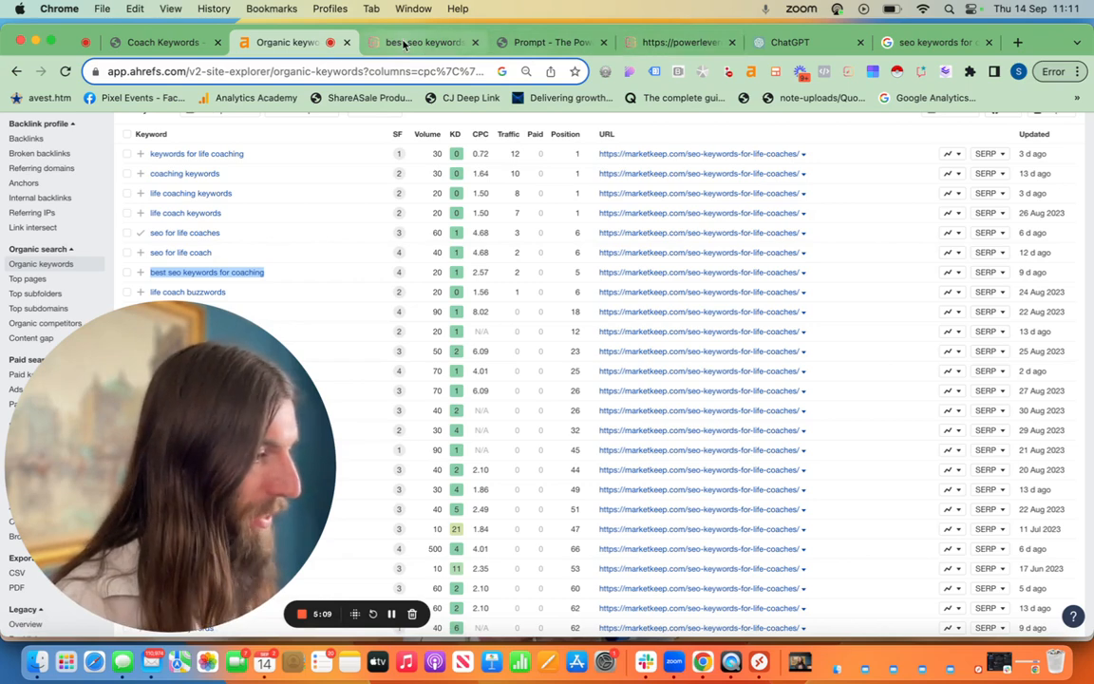
- Return to the Coach Keywords landing page and review its existing copy from the form down to the book section
{"action": "left_click", "coordinate": [676, 43]}
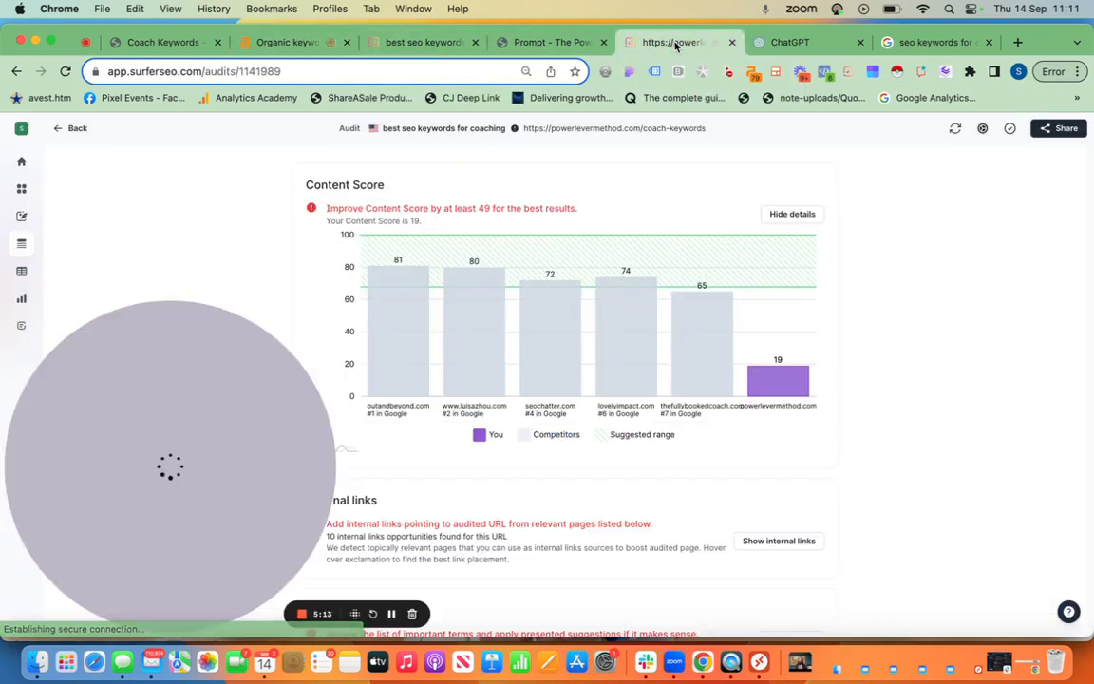
{"action": "left_click", "coordinate": [146, 43]}
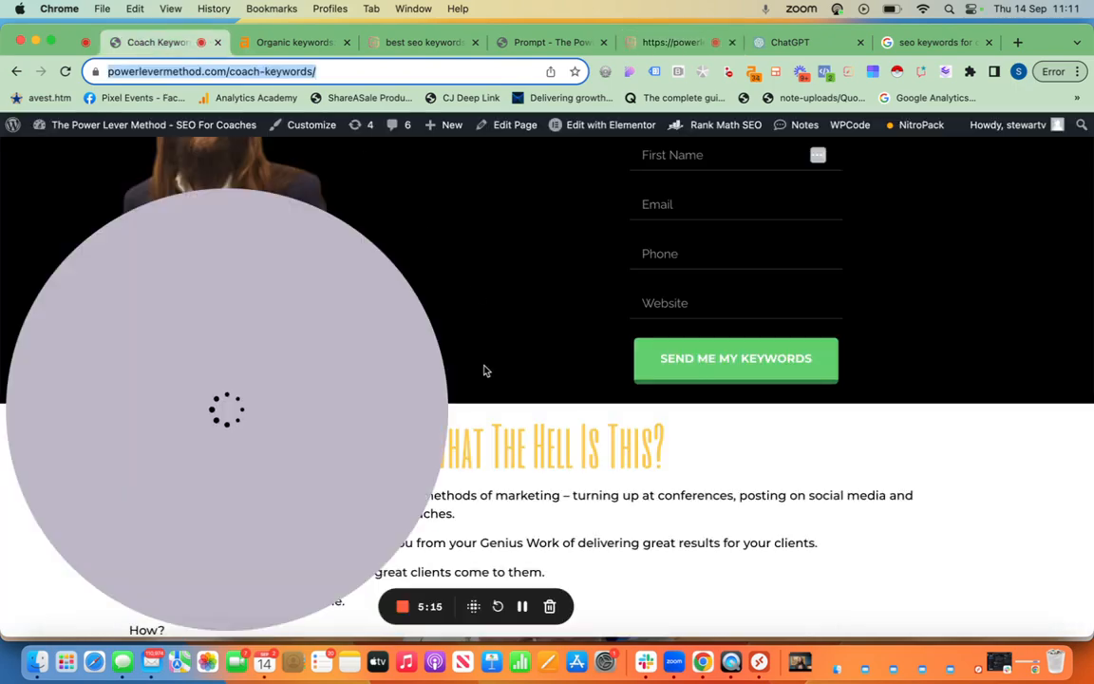
{"action": "scroll", "coordinate": [484, 370], "scroll_direction": "down", "scroll_amount": 5}
{"action": "scroll", "coordinate": [484, 370], "scroll_direction": "down", "scroll_amount": 8}
{"action": "scroll", "coordinate": [486, 371], "scroll_direction": "up", "scroll_amount": 6}
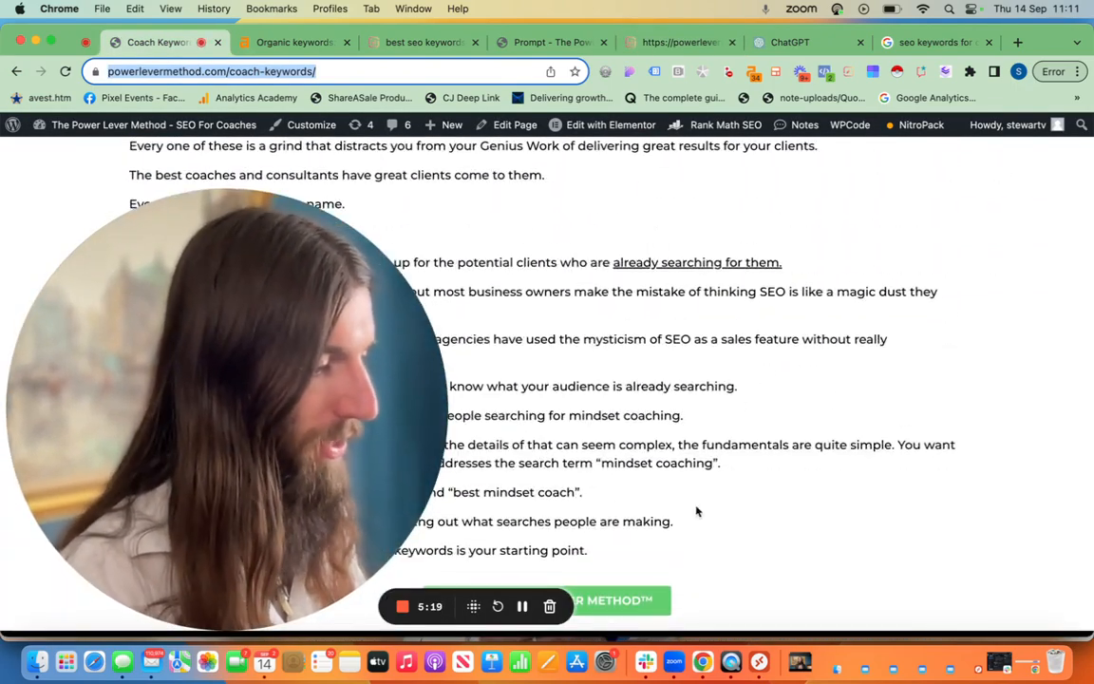
{"action": "scroll", "coordinate": [696, 510], "scroll_direction": "up", "scroll_amount": 2}
{"action": "scroll", "coordinate": [697, 510], "scroll_direction": "up", "scroll_amount": 7}
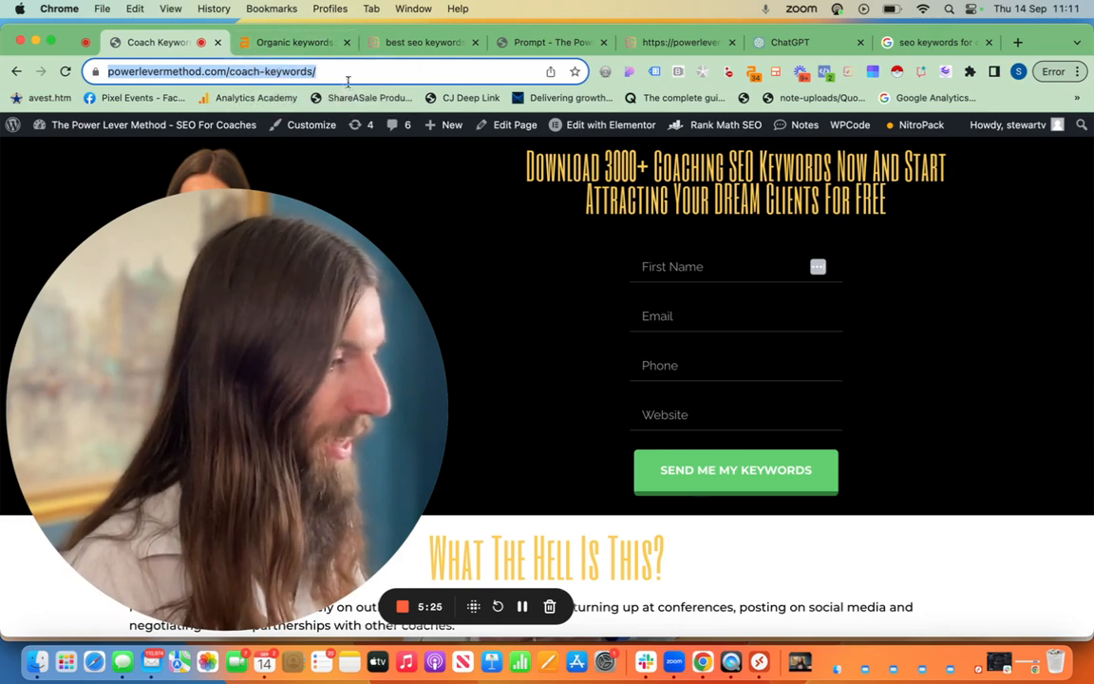
- Switch to the Surfer audit of the coach-keywords page and examine the competitors' content scores and the suggested terms
{"action": "left_click", "coordinate": [673, 42]}
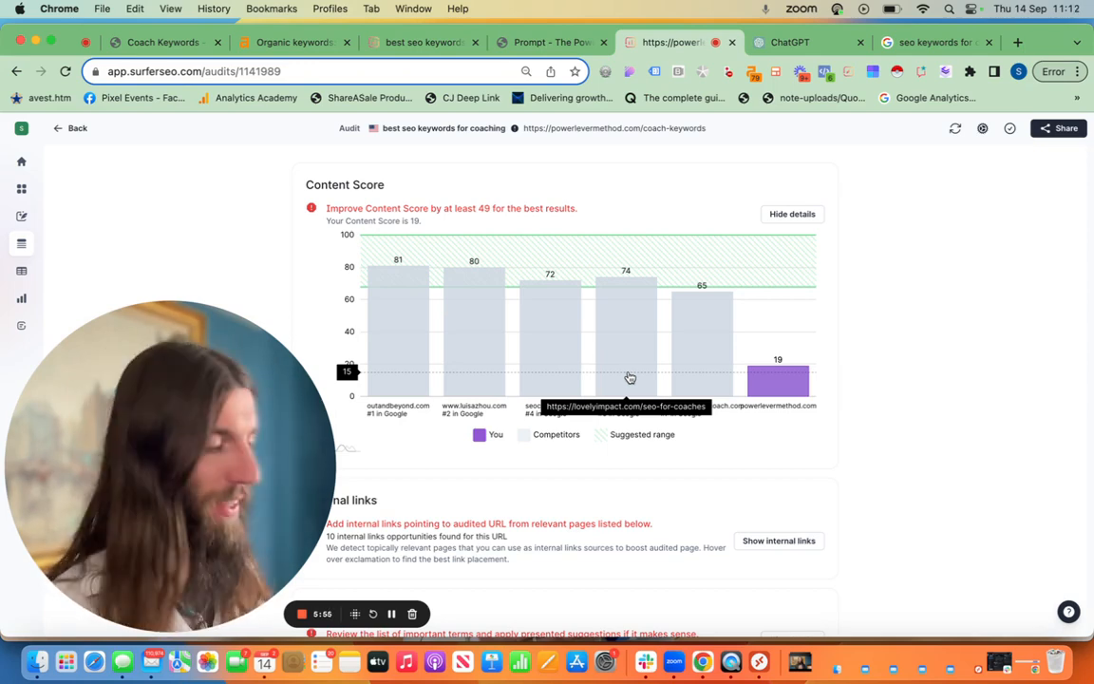
{"action": "scroll", "coordinate": [923, 359], "scroll_direction": "down", "scroll_amount": 10}
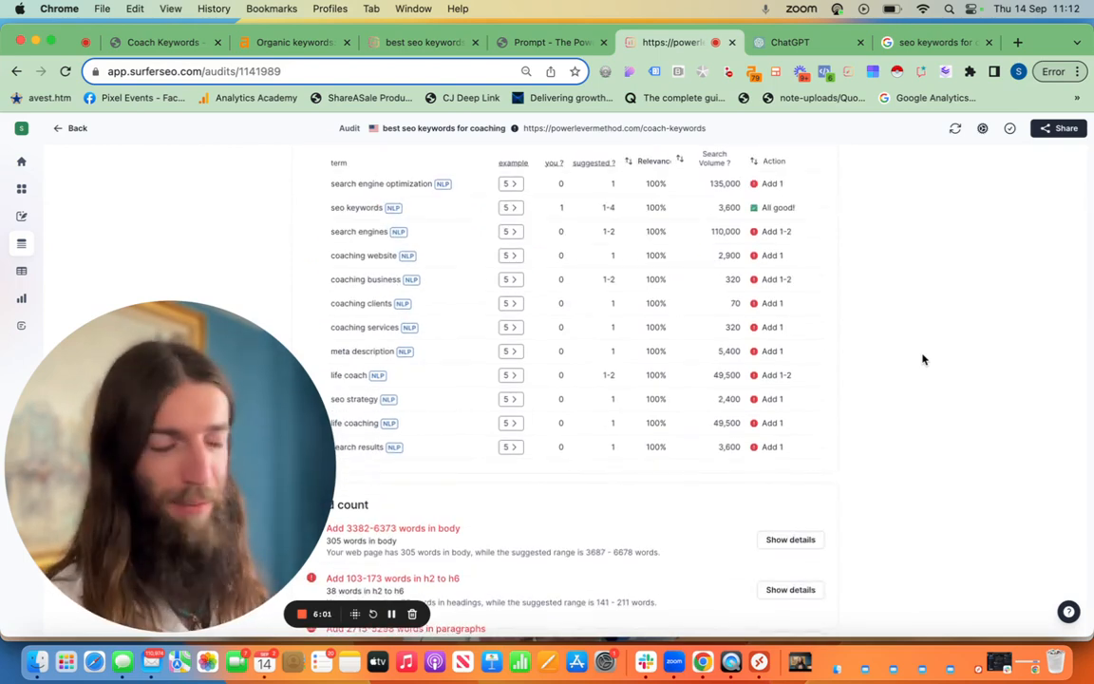
{"action": "scroll", "coordinate": [922, 359], "scroll_direction": "up", "scroll_amount": 1}
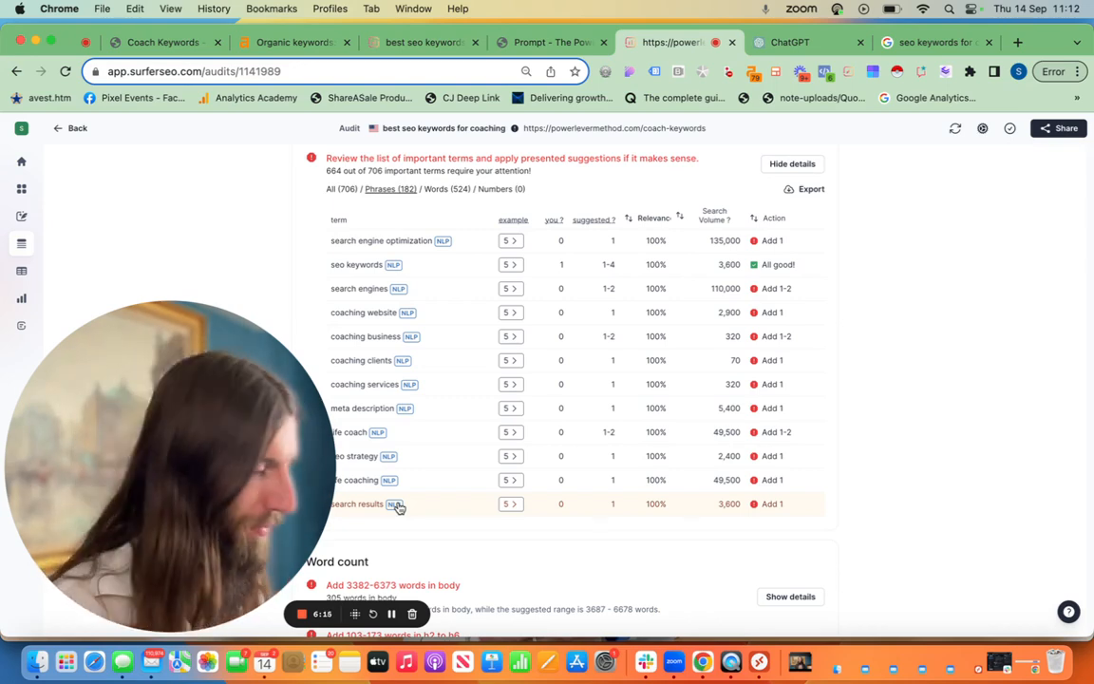
{"action": "scroll", "coordinate": [441, 423], "scroll_direction": "down", "scroll_amount": 2}
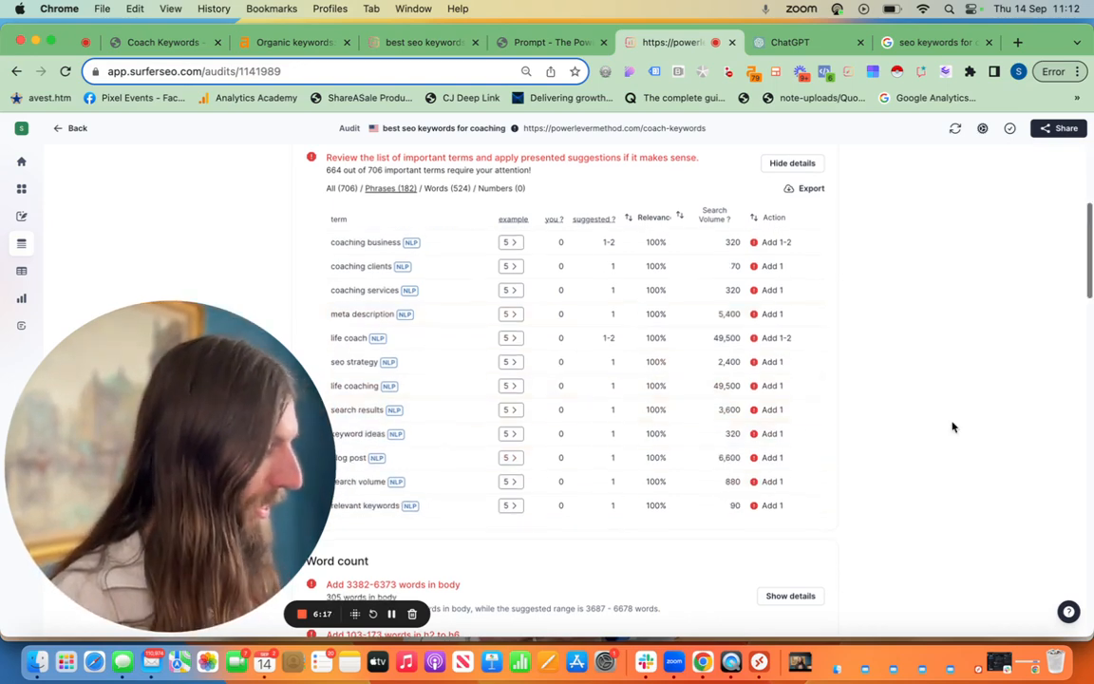
- Show the body word count details in the audit, compare the page with its competitors, and hide the details again
{"action": "scroll", "coordinate": [953, 427], "scroll_direction": "down", "scroll_amount": 5}
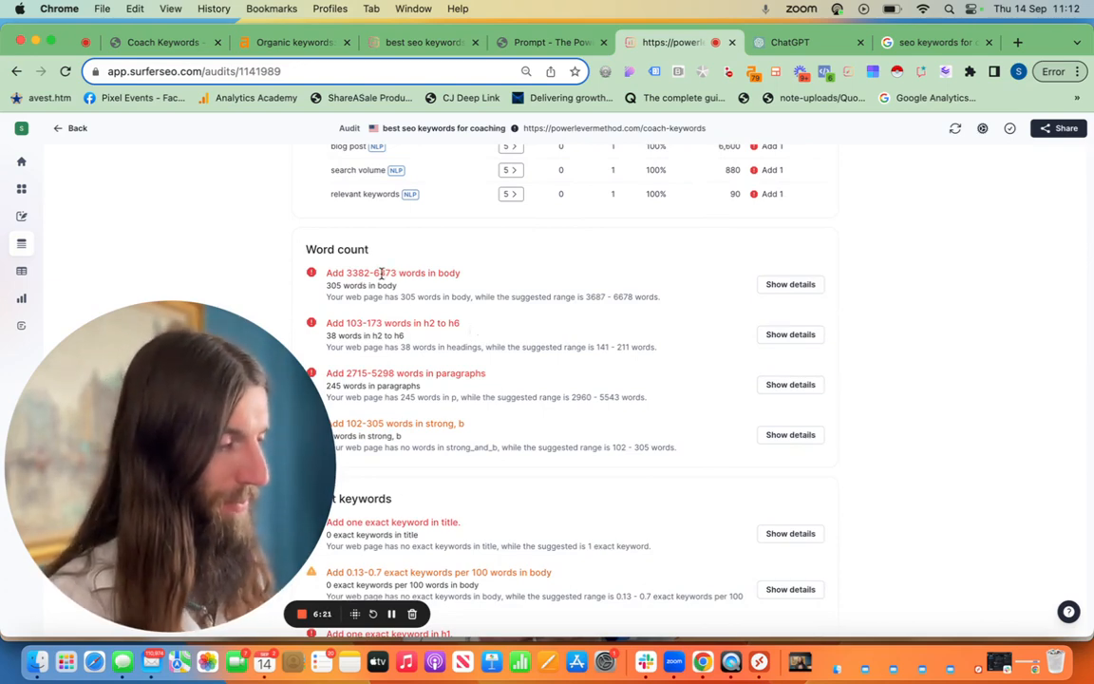
{"action": "left_click", "coordinate": [778, 286]}
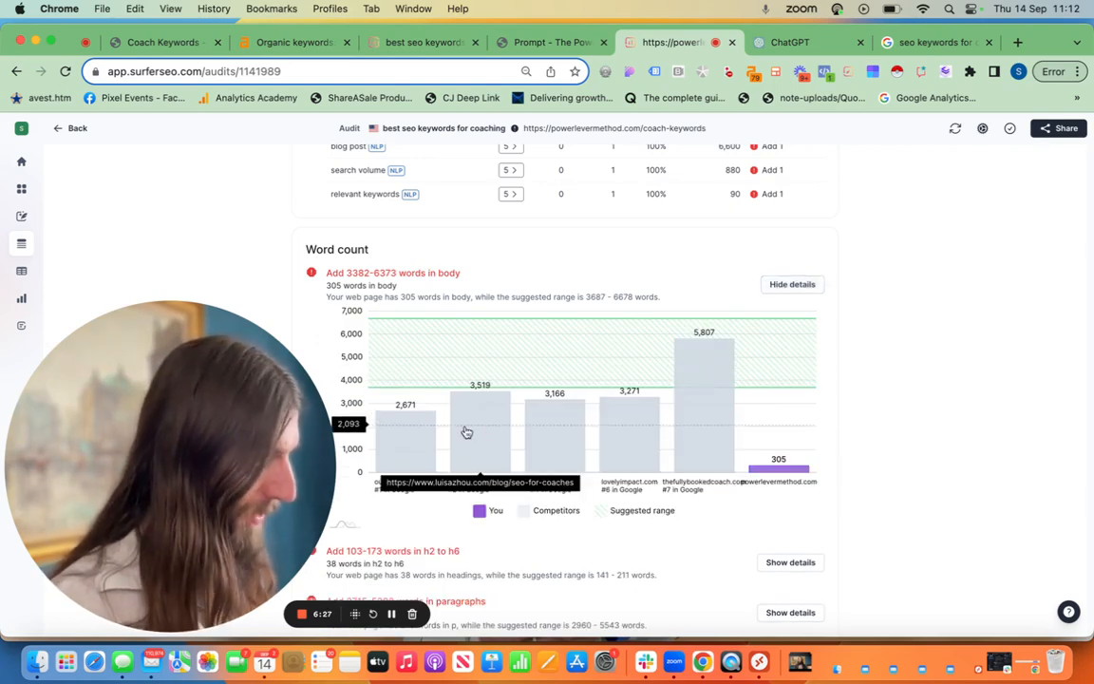
{"action": "left_click", "coordinate": [791, 284]}
- Review the audit's exact keyword recommendations for the title, body and h1, along with the Content Score chart
{"action": "scroll", "coordinate": [818, 423], "scroll_direction": "down", "scroll_amount": 5}
{"action": "scroll", "coordinate": [818, 422], "scroll_direction": "down", "scroll_amount": 3}
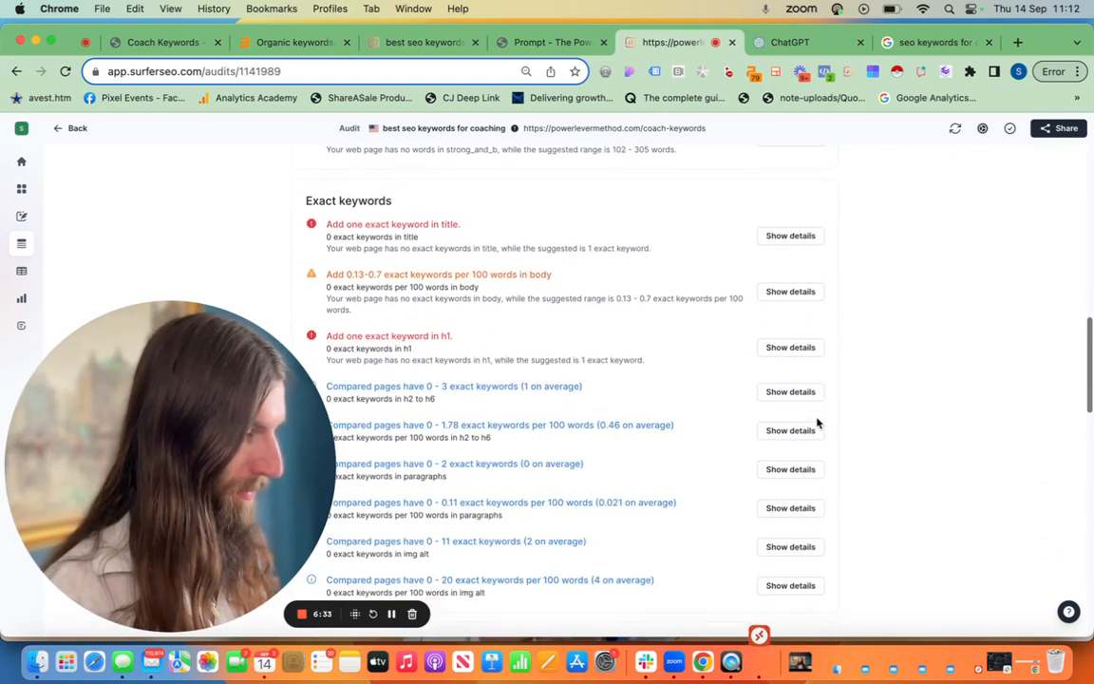
{"action": "scroll", "coordinate": [385, 222], "scroll_direction": "up", "scroll_amount": 20}
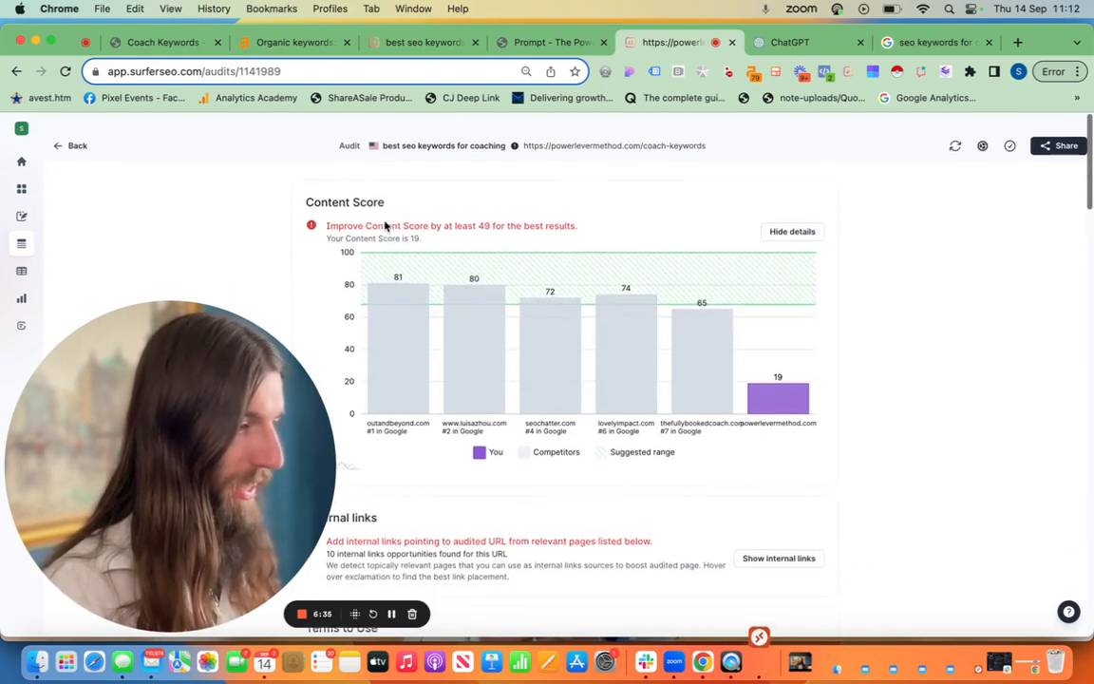
{"action": "scroll", "coordinate": [492, 143], "scroll_direction": "down", "scroll_amount": 8}
{"action": "scroll", "coordinate": [492, 142], "scroll_direction": "down", "scroll_amount": 10}
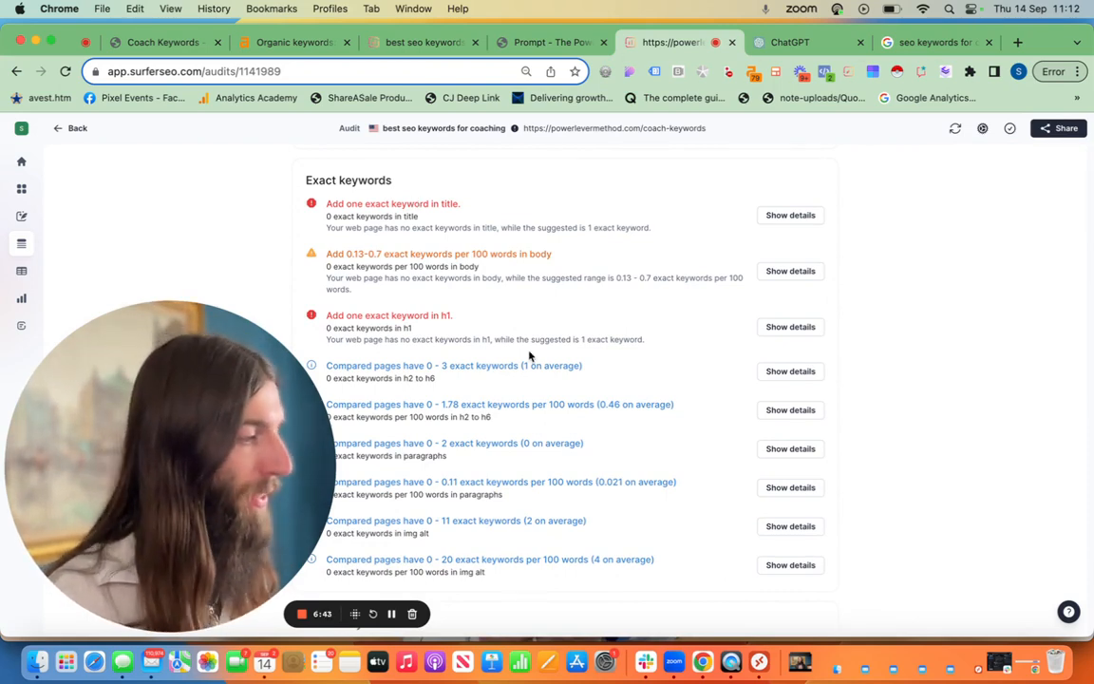
{"action": "scroll", "coordinate": [530, 355], "scroll_direction": "down", "scroll_amount": 5}
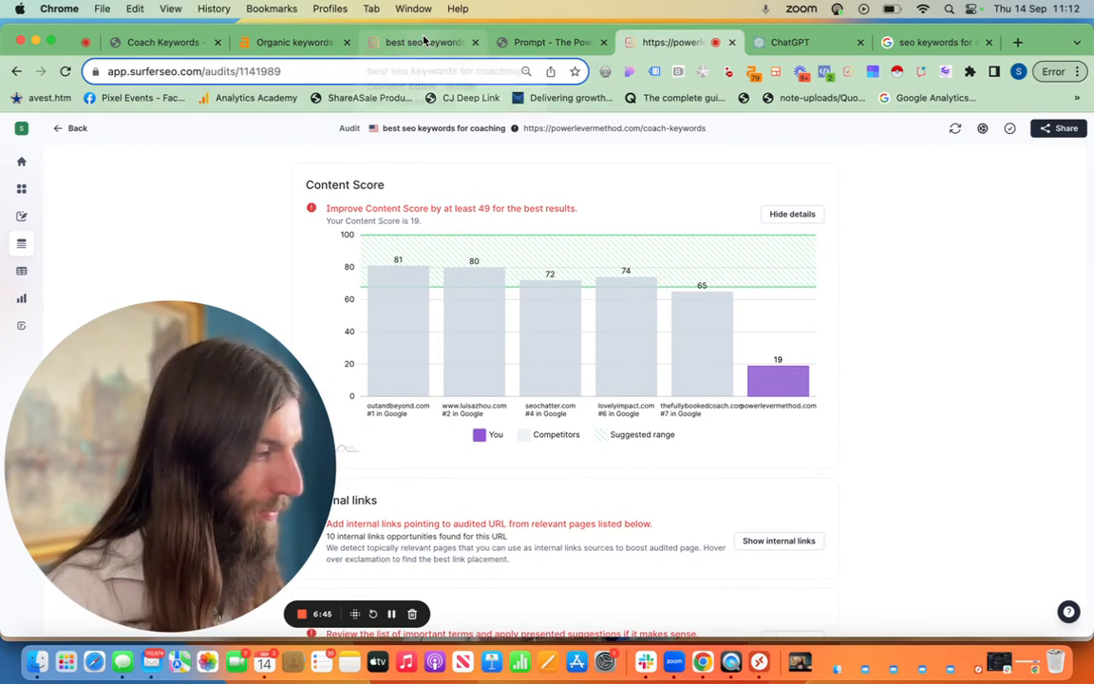
- Switch to the Surfer Content Editor draft for "best seo keywords for coaching" and place the cursor after its H1 heading
{"action": "left_click", "coordinate": [425, 40]}
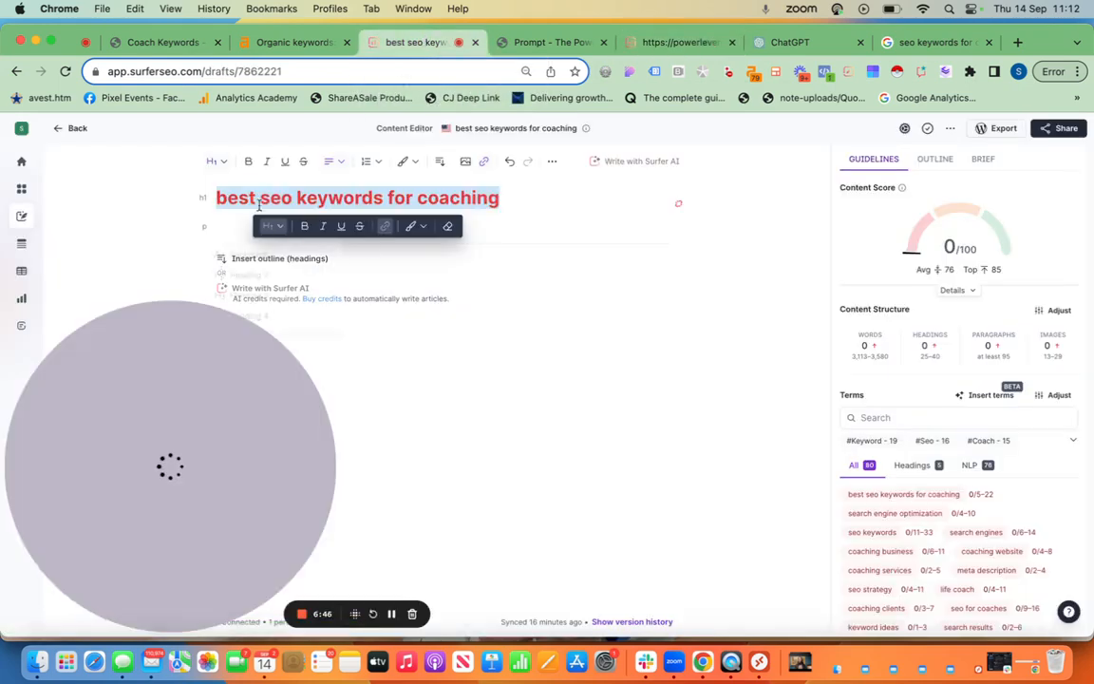
{"action": "left_click", "coordinate": [521, 203]}
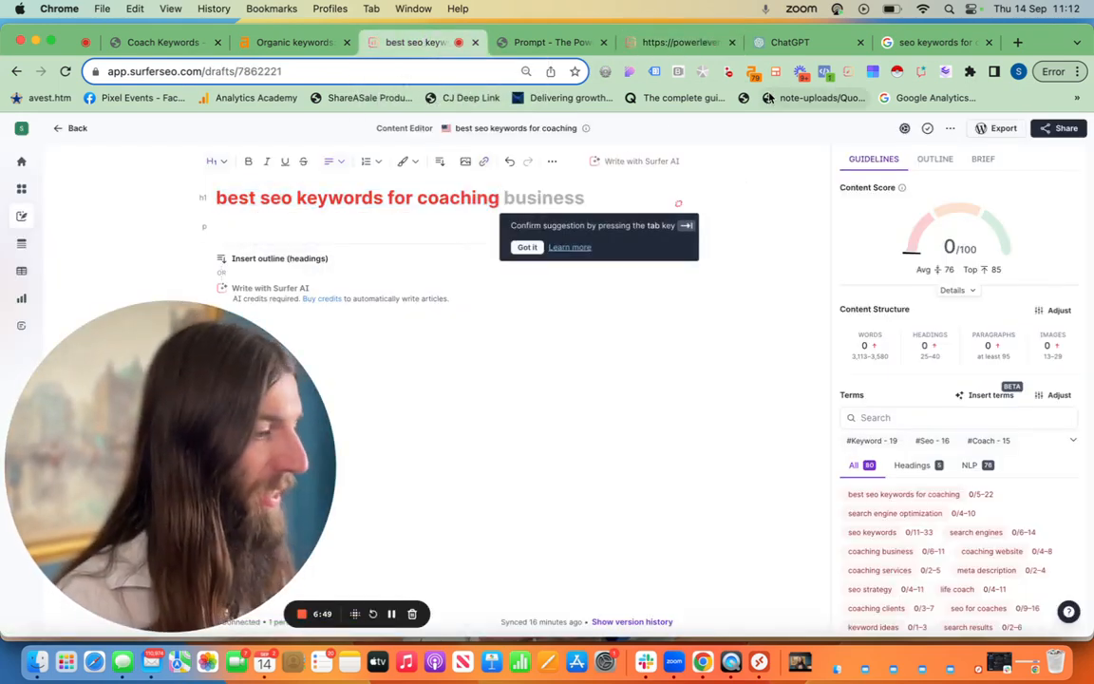
- Switch to the Power Lever Prompt Architect page and look over the fields of its ChatGPT prompt form
{"action": "left_click", "coordinate": [570, 44]}
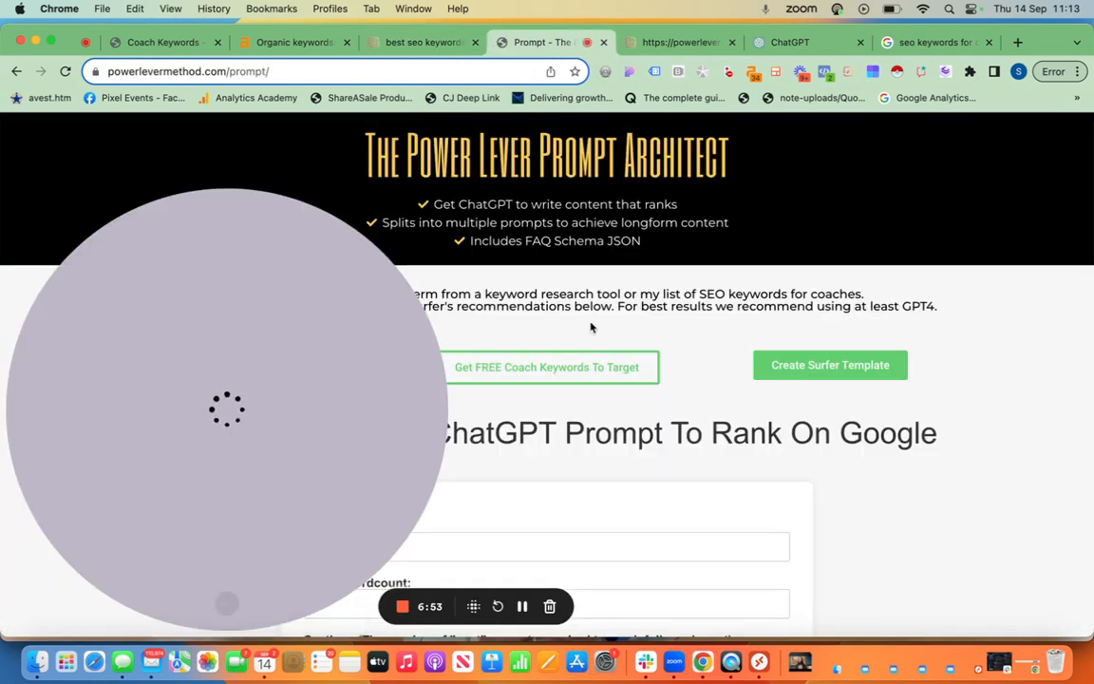
{"action": "scroll", "coordinate": [589, 330], "scroll_direction": "down", "scroll_amount": 10}
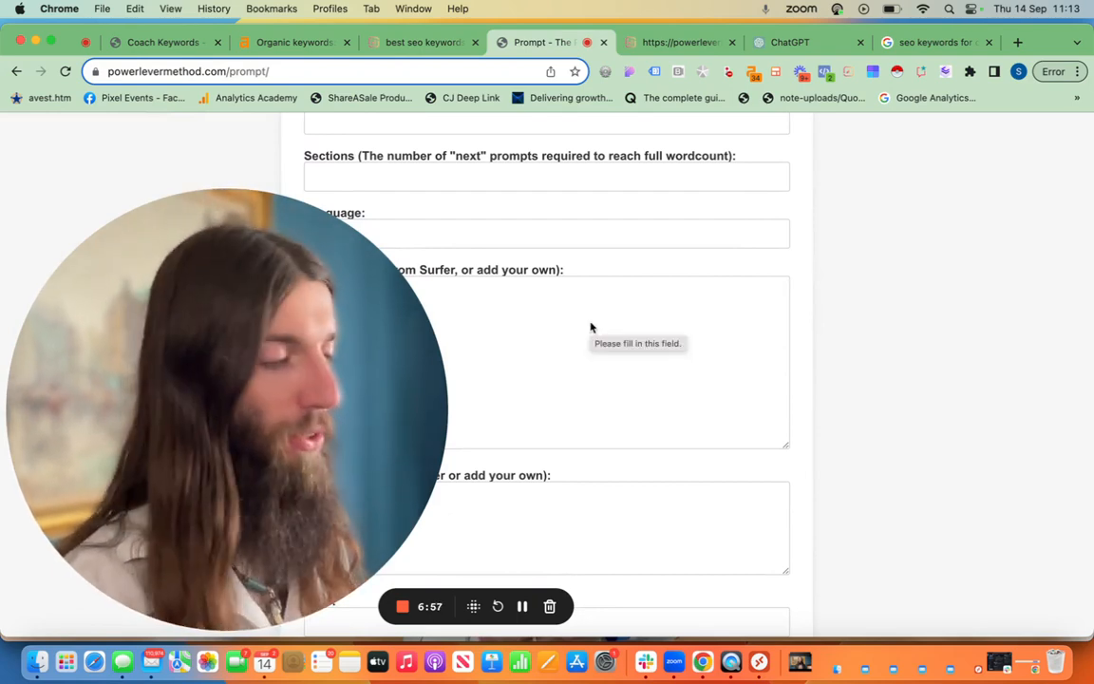
{"action": "scroll", "coordinate": [590, 328], "scroll_direction": "down", "scroll_amount": 5}
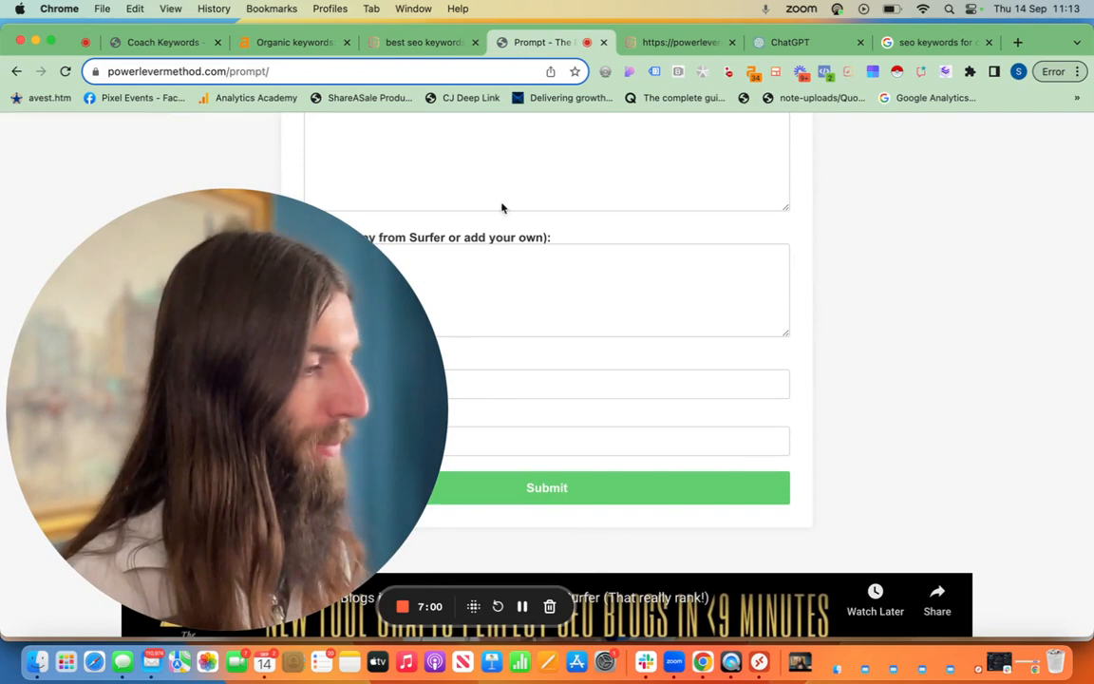
- Return to the Content Editor draft, review its organic competitors in the settings, and close them again
{"action": "left_click", "coordinate": [426, 42]}
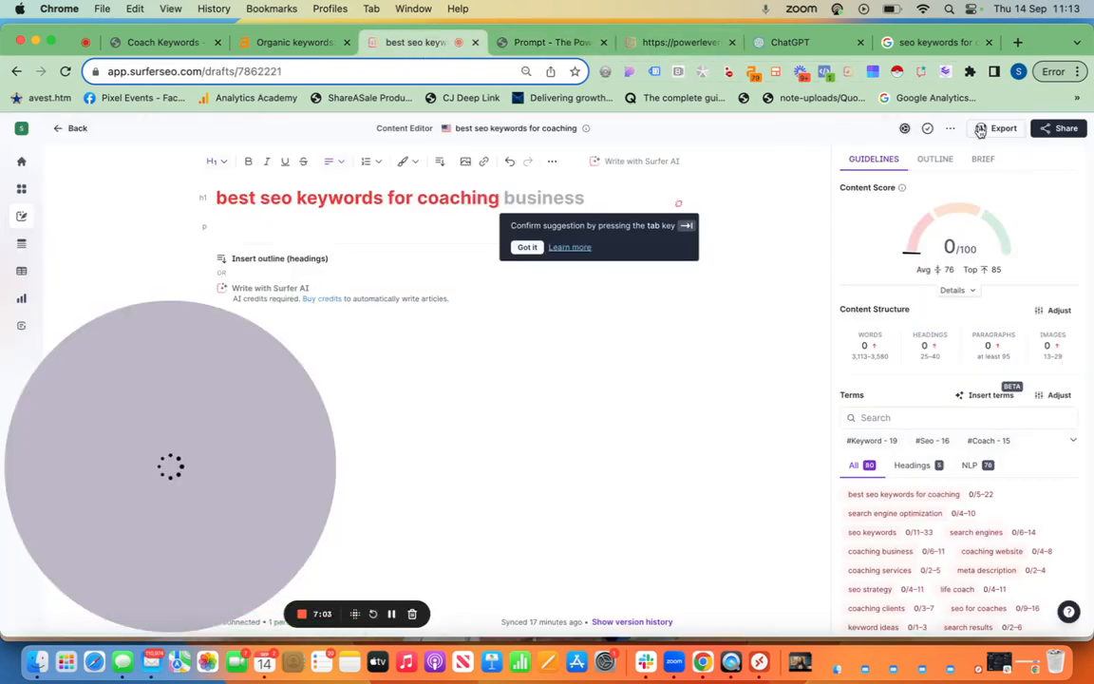
{"action": "left_click", "coordinate": [906, 129]}
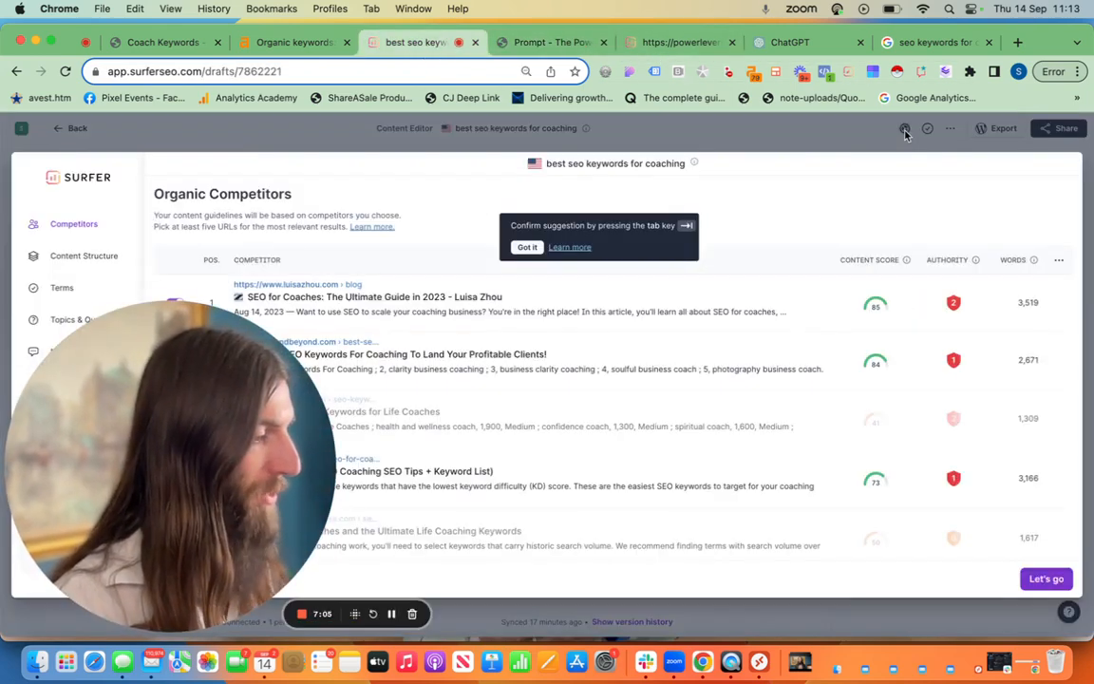
{"action": "scroll", "coordinate": [652, 446], "scroll_direction": "down", "scroll_amount": 2}
{"action": "scroll", "coordinate": [652, 443], "scroll_direction": "down", "scroll_amount": 10}
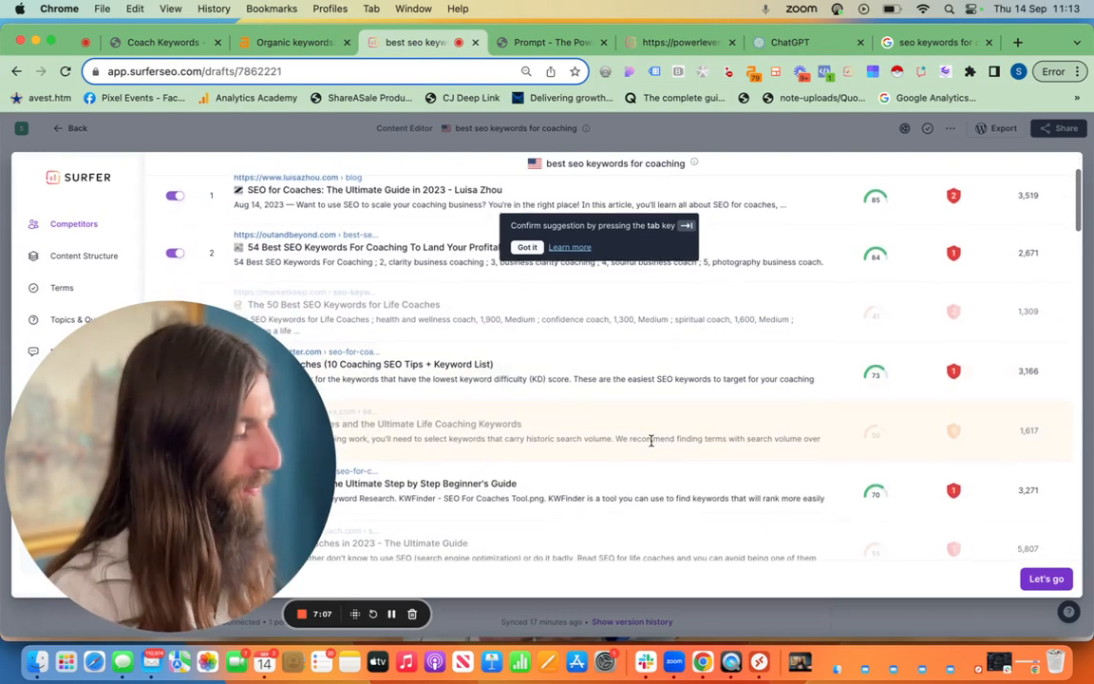
{"action": "scroll", "coordinate": [653, 444], "scroll_direction": "up", "scroll_amount": 10}
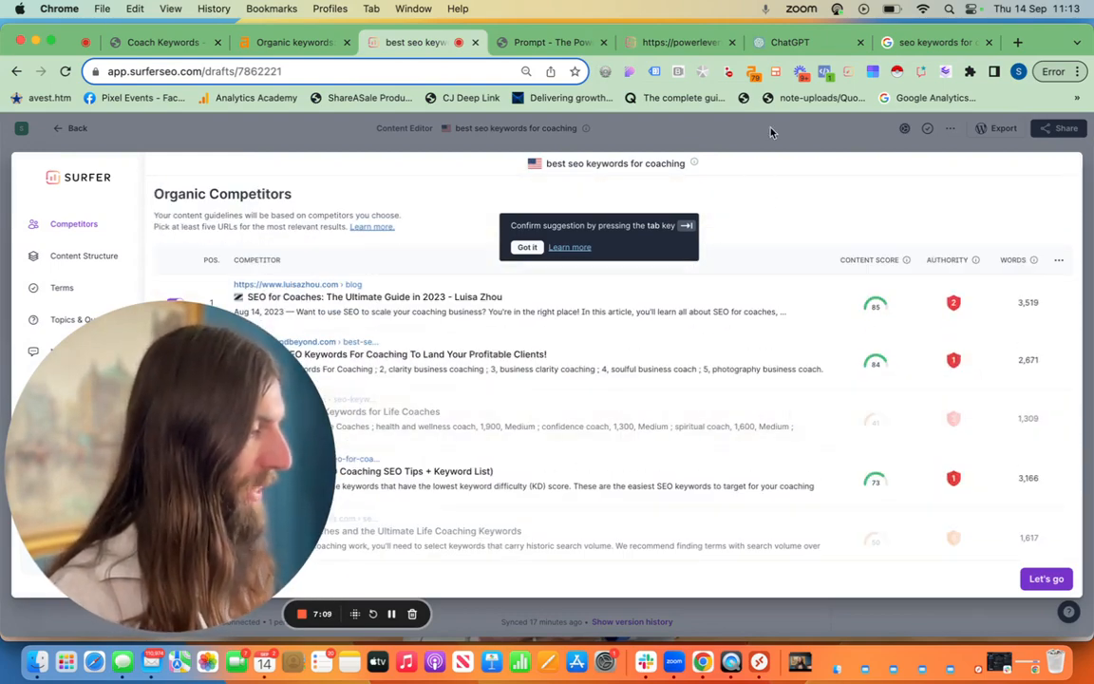
{"action": "left_click", "coordinate": [694, 115]}
- Examine the draft's suggested terms and their recommended usage ranges in the Content Editor guidelines
{"action": "scroll", "coordinate": [959, 482], "scroll_direction": "down", "scroll_amount": 6}
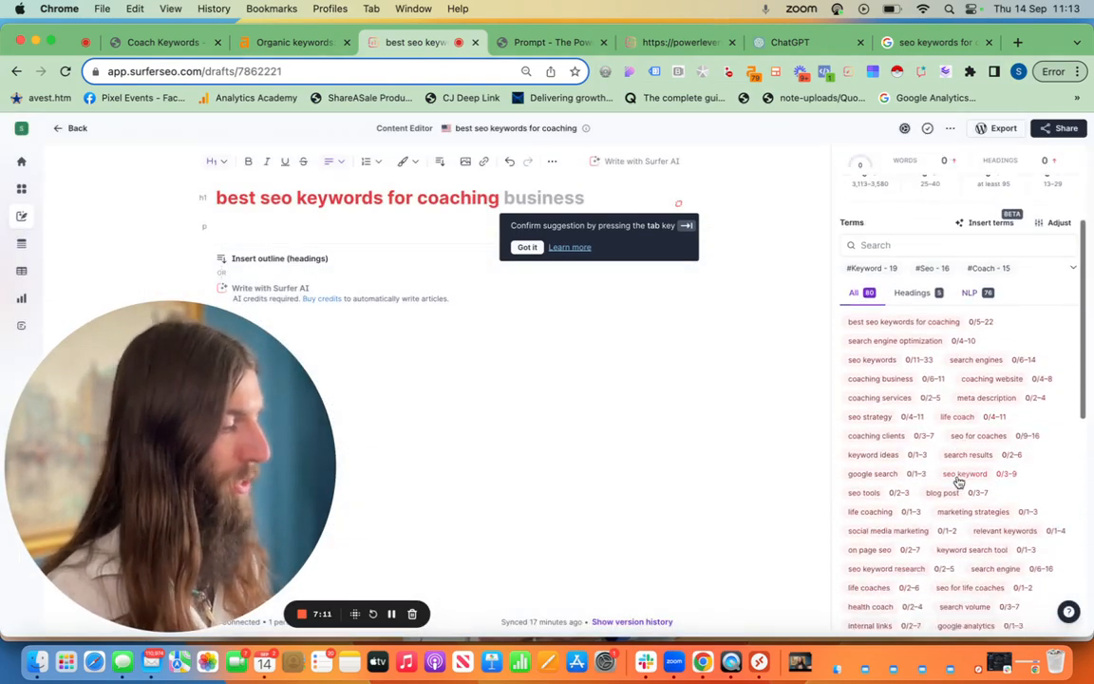
{"action": "scroll", "coordinate": [924, 489], "scroll_direction": "up", "scroll_amount": 6}
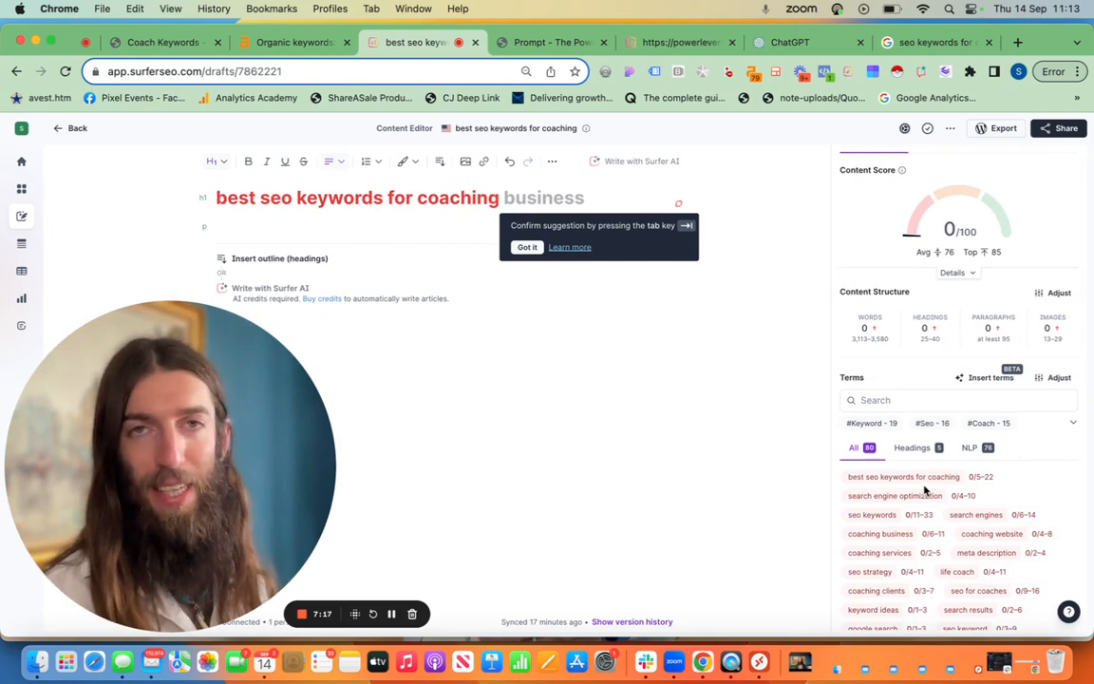
{"action": "mouse_move", "coordinate": [864, 339]}
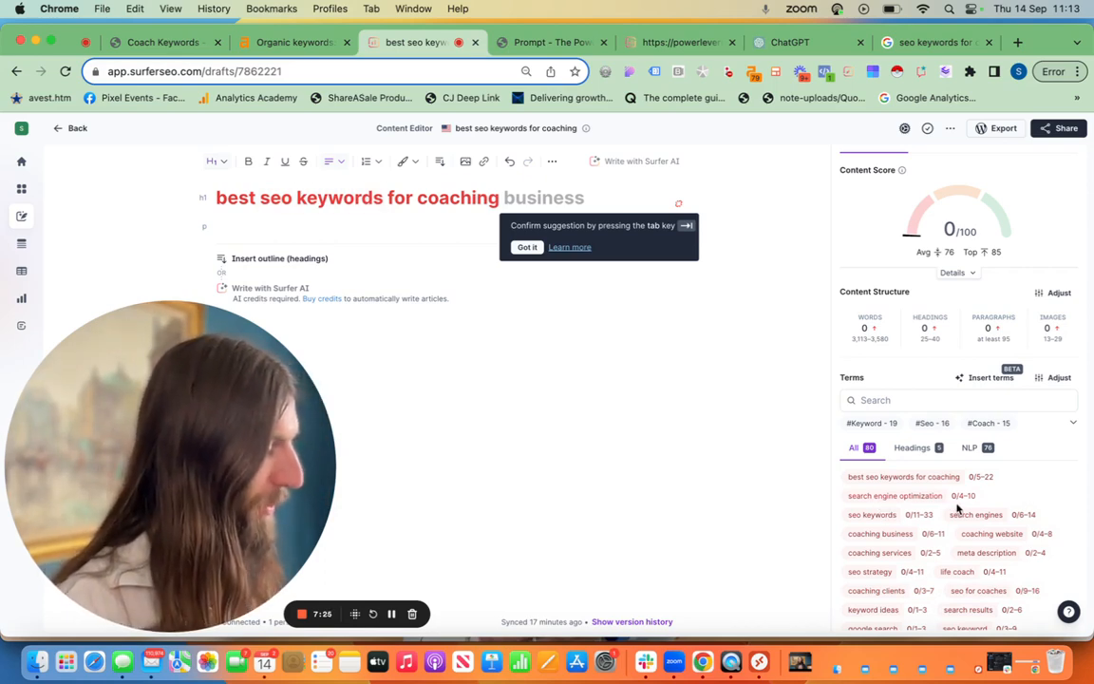
{"action": "mouse_move", "coordinate": [965, 508]}
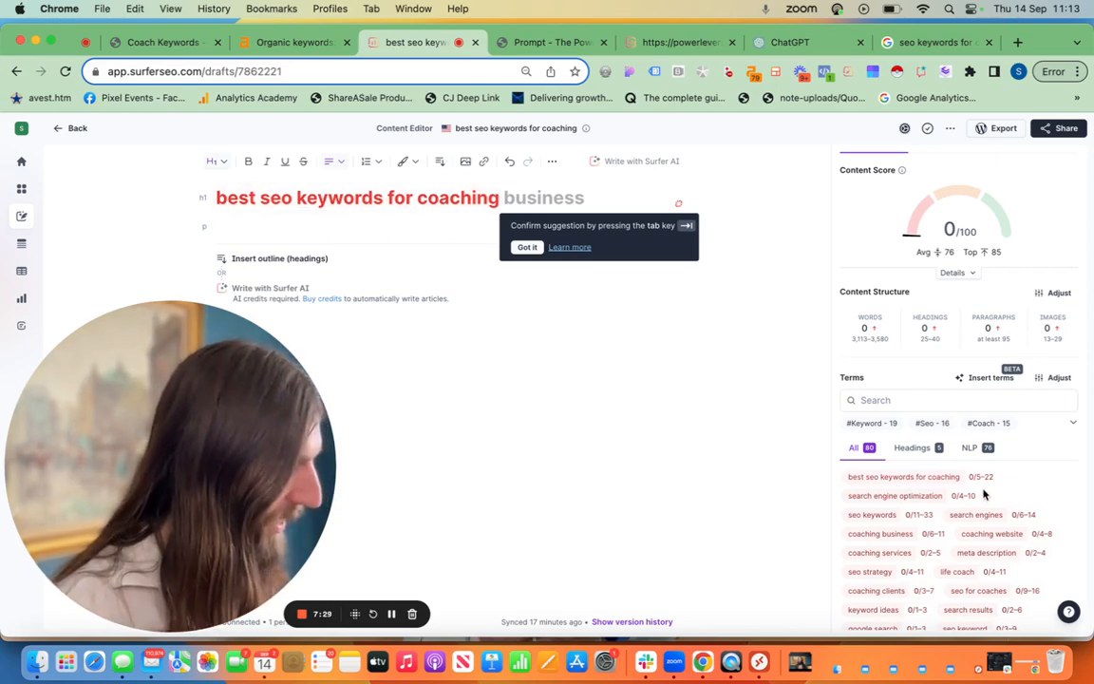
{"action": "scroll", "coordinate": [985, 494], "scroll_direction": "down", "scroll_amount": 3}
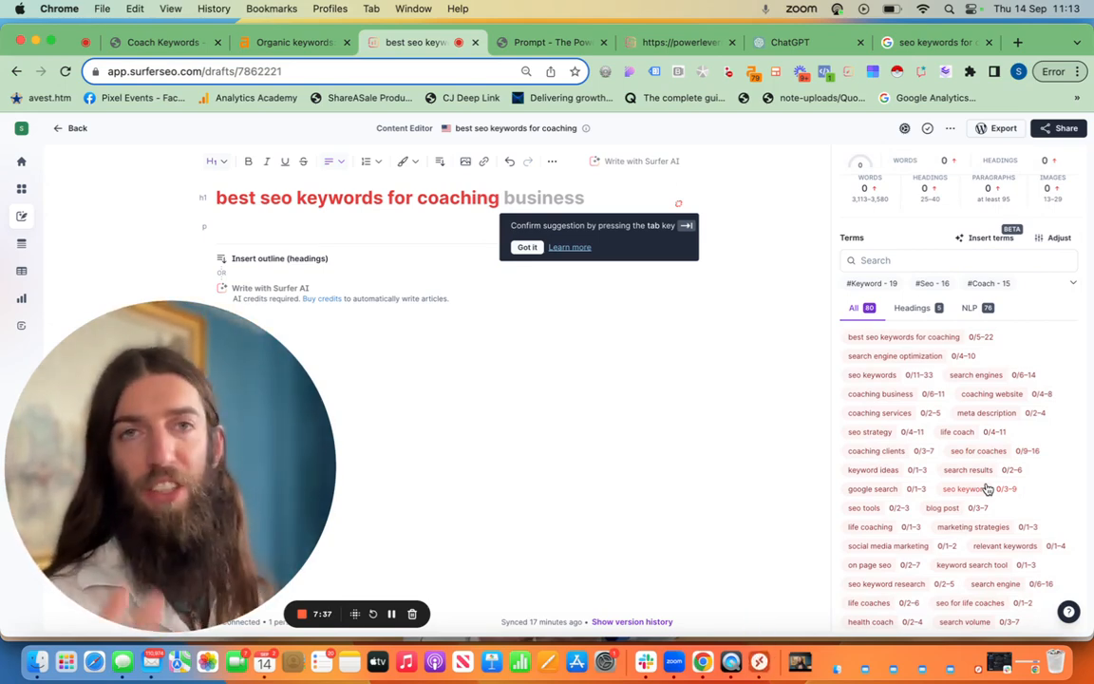
{"action": "scroll", "coordinate": [988, 489], "scroll_direction": "down", "scroll_amount": 5}
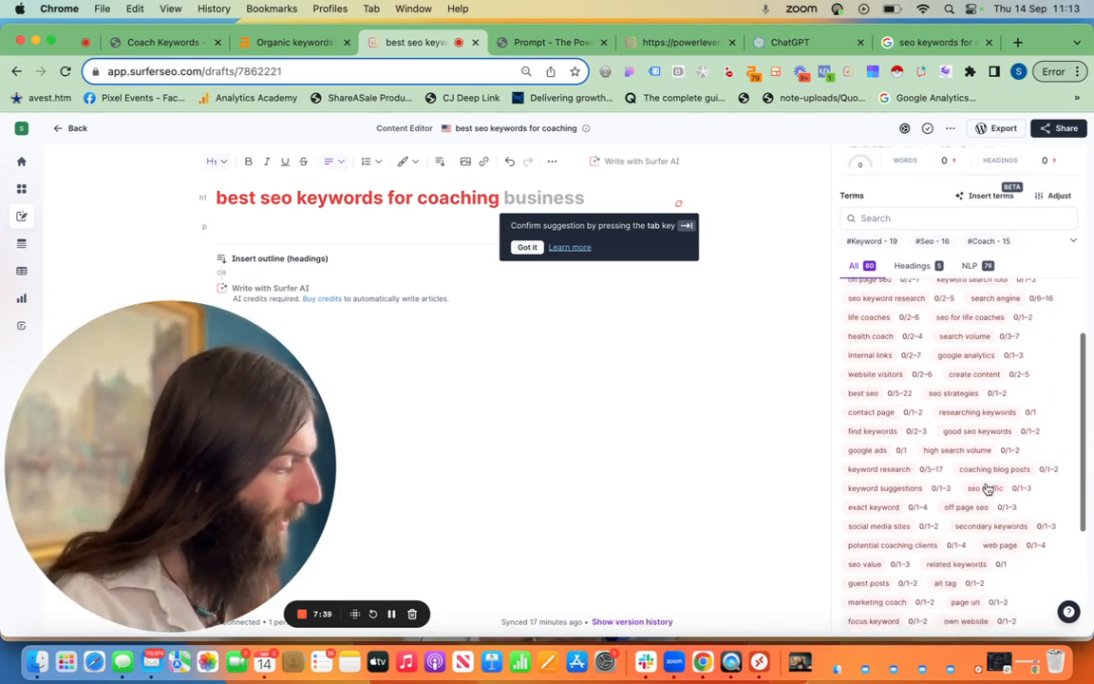
{"action": "scroll", "coordinate": [988, 488], "scroll_direction": "up", "scroll_amount": 10}
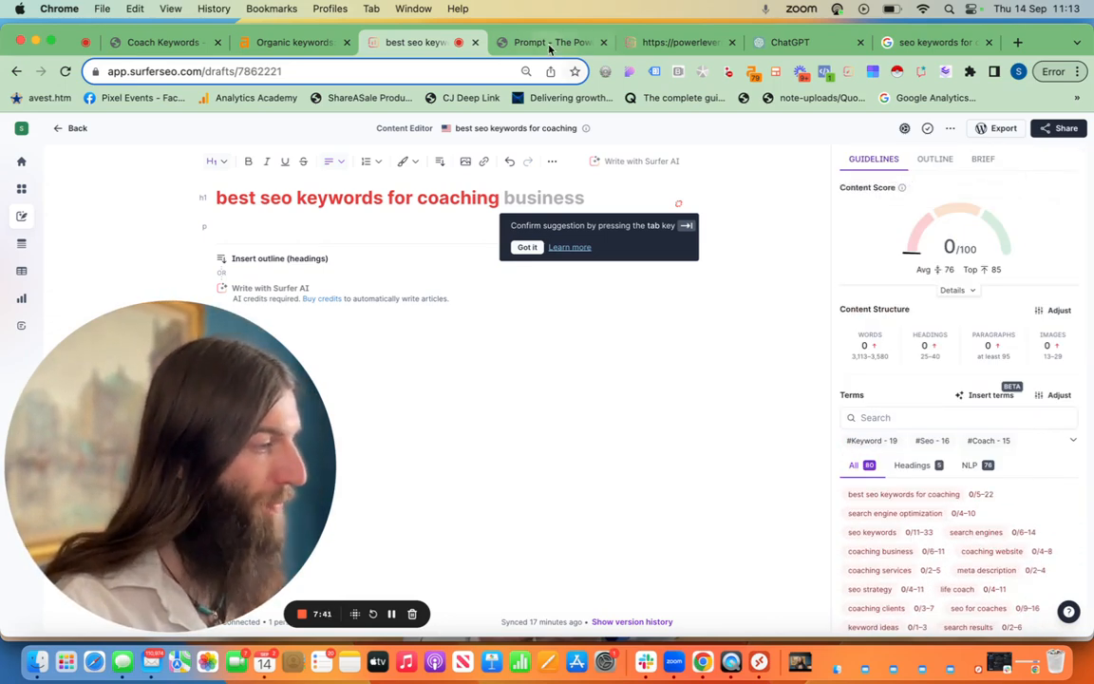
- Go back to the Prompt Architect form and check which Surfer inputs it requires, from keyword and wordcount to entities
{"action": "left_click", "coordinate": [549, 44]}
{"action": "scroll", "coordinate": [419, 142], "scroll_direction": "up", "scroll_amount": 5}
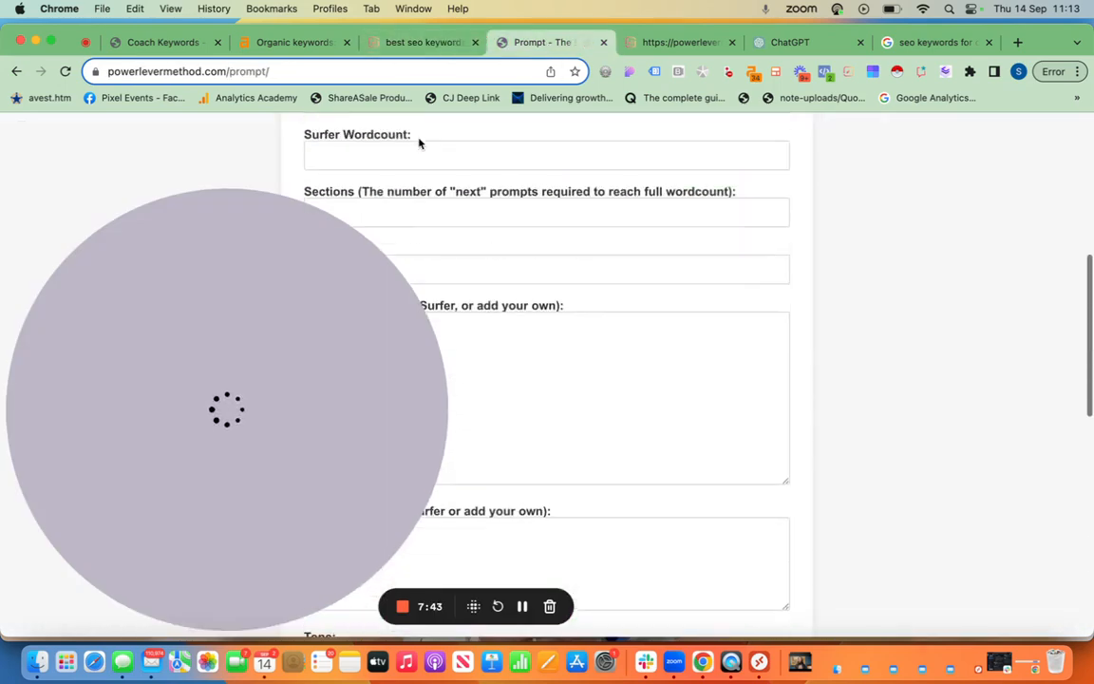
{"action": "scroll", "coordinate": [586, 333], "scroll_direction": "up", "scroll_amount": 3}
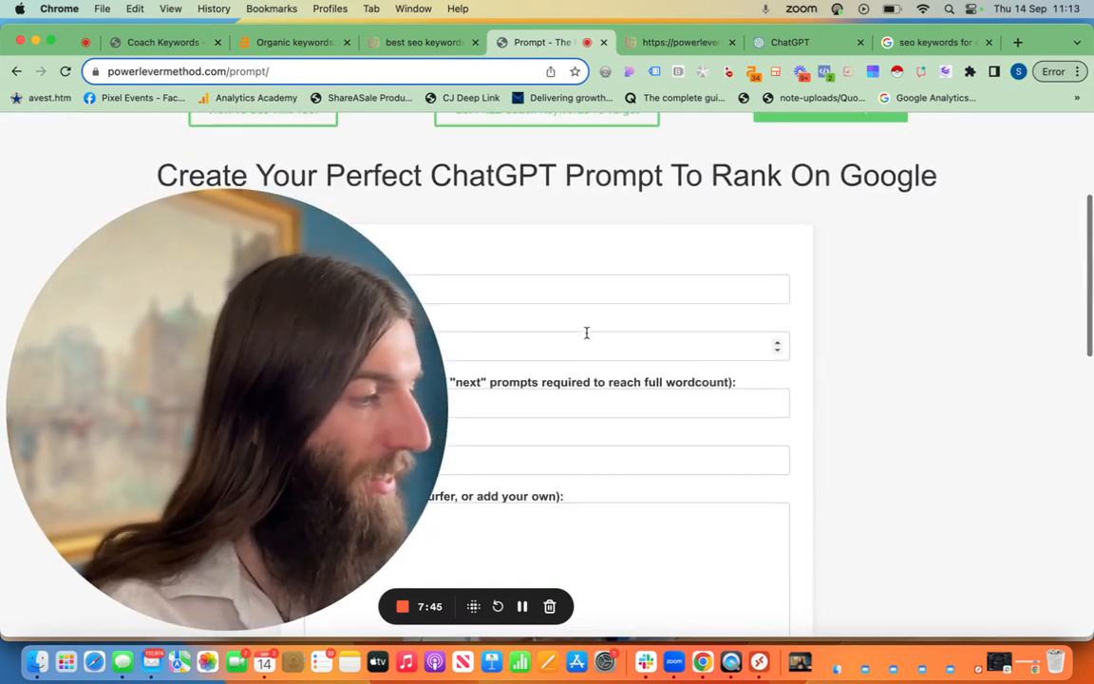
{"action": "scroll", "coordinate": [586, 332], "scroll_direction": "down", "scroll_amount": 3}
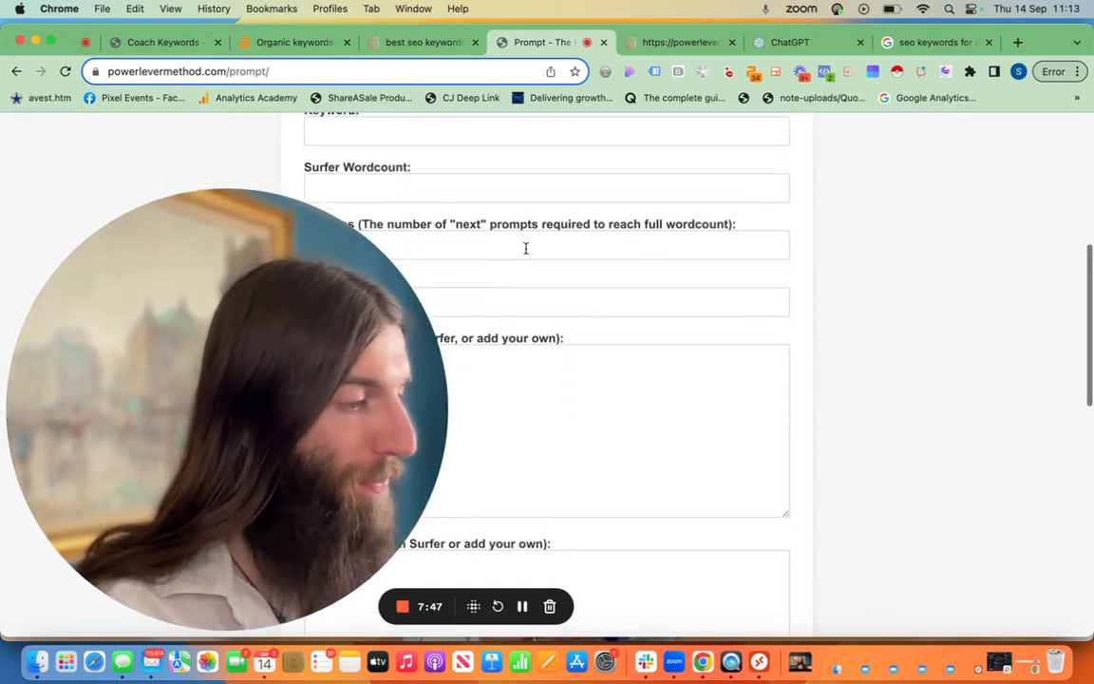
{"action": "scroll", "coordinate": [525, 248], "scroll_direction": "down", "scroll_amount": 1}
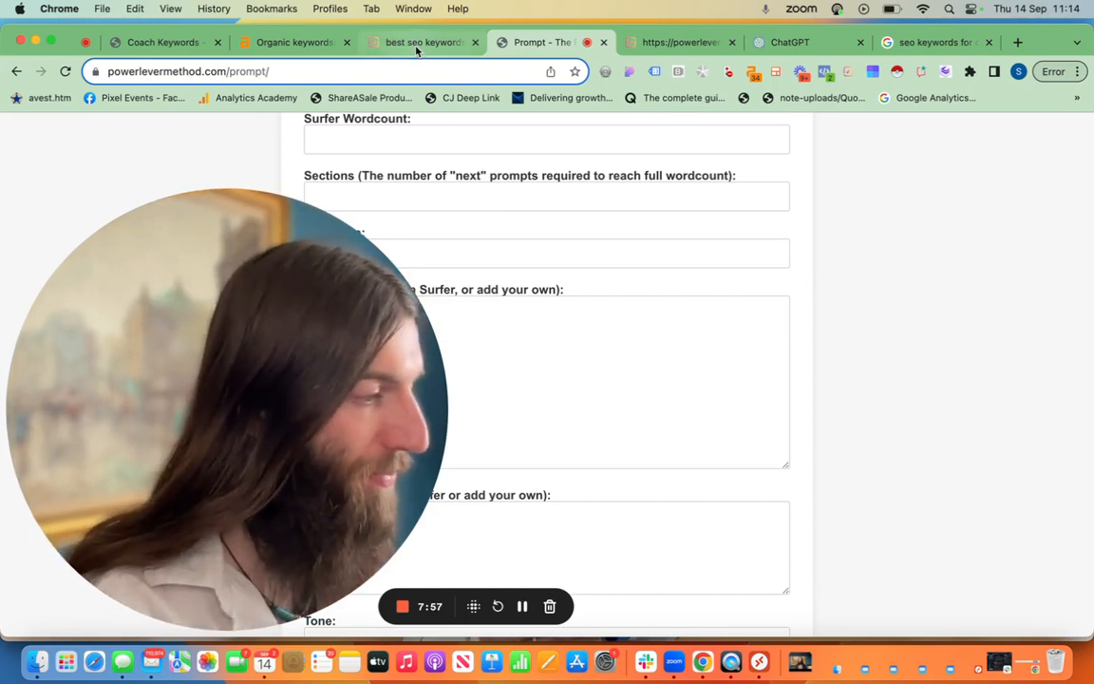
- Look up the recommended word range in the Content Editor and set the prompt form's Surfer Wordcount to its upper limit, 3580
{"action": "left_click", "coordinate": [418, 44]}
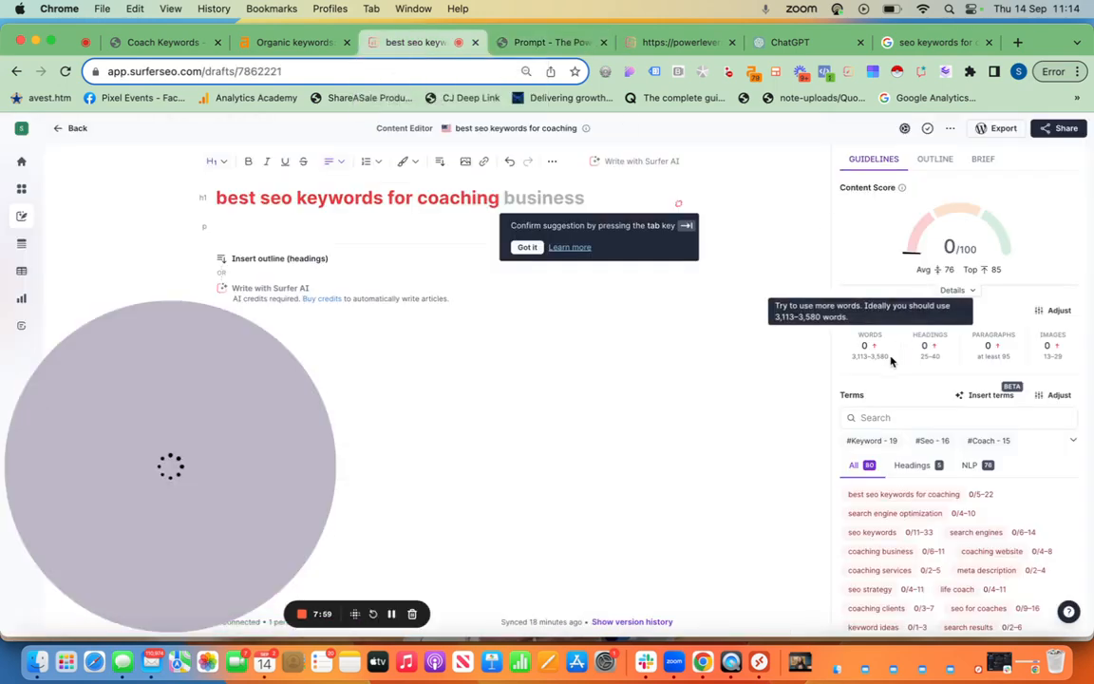
{"action": "left_click_drag", "start_coordinate": [891, 361], "coordinate": [852, 360]}
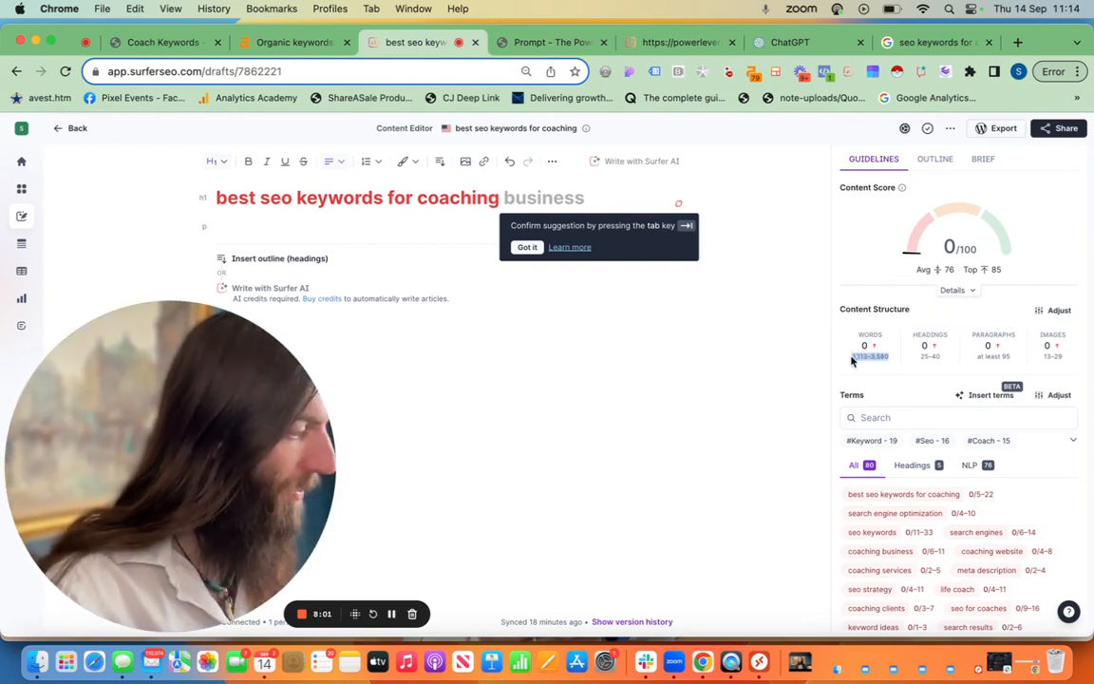
{"action": "left_click", "coordinate": [557, 43]}
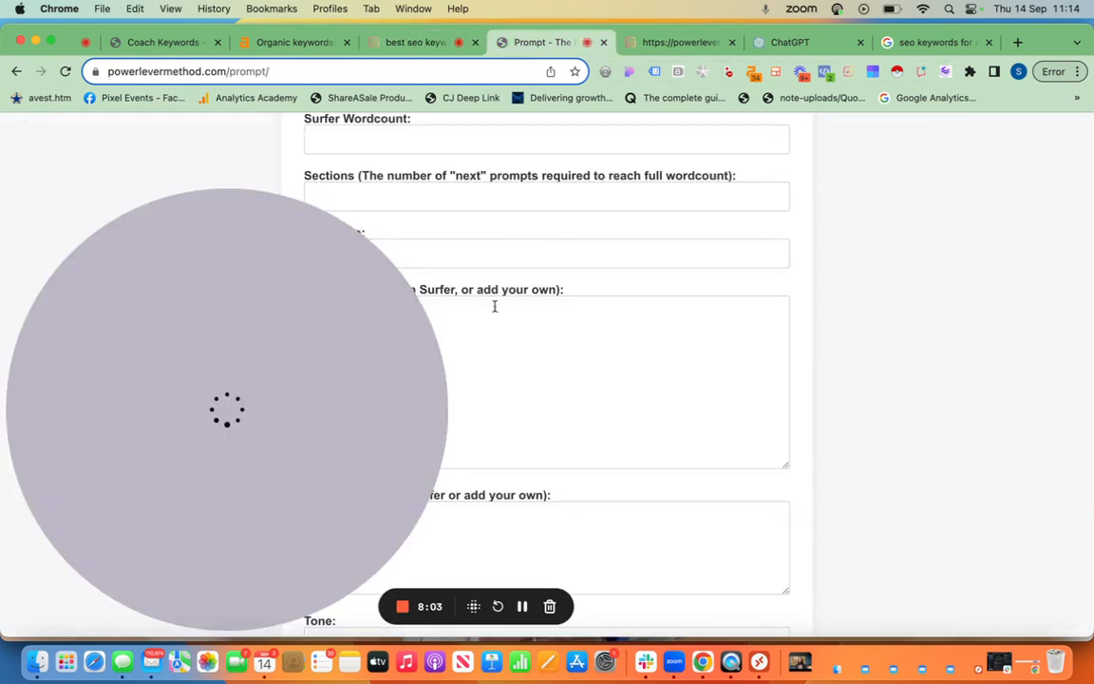
{"action": "left_click", "coordinate": [468, 194]}
{"action": "left_click", "coordinate": [429, 144]}
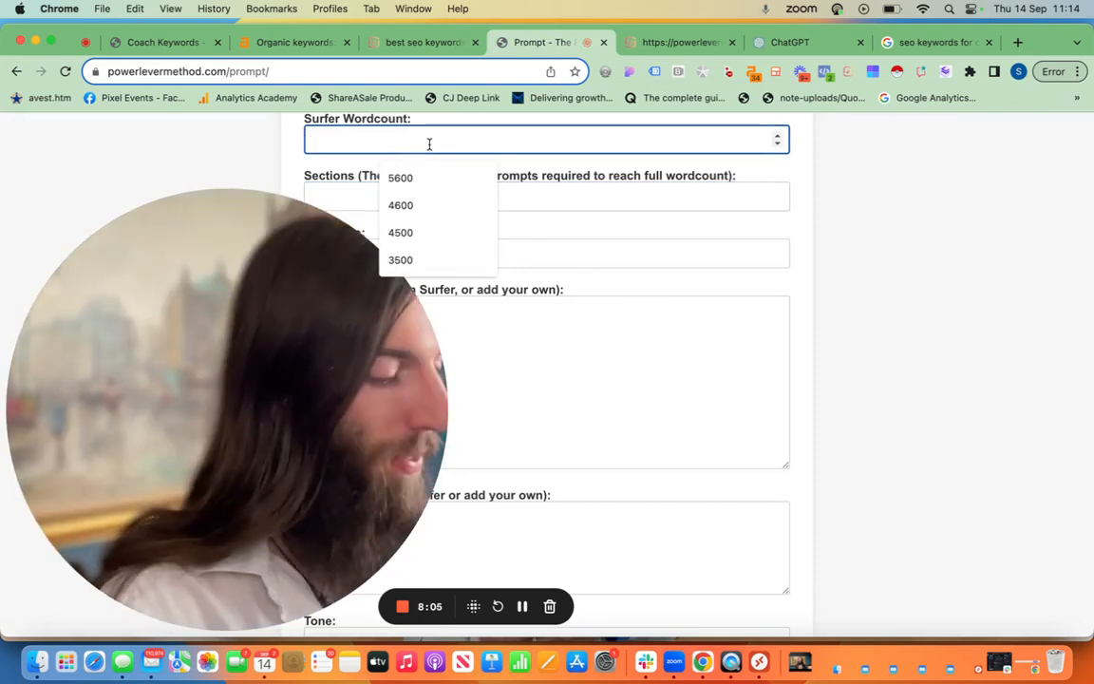
{"action": "type", "text": "31133580"}
{"action": "scroll", "coordinate": [306, 163], "scroll_direction": "down", "scroll_amount": 2}
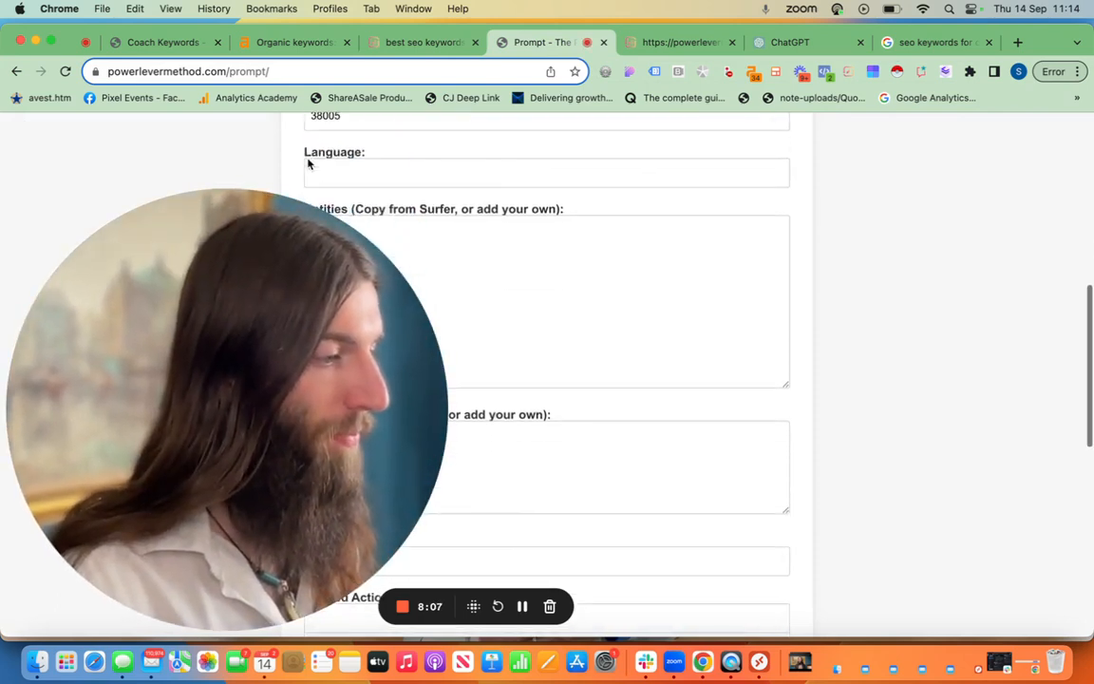
{"action": "scroll", "coordinate": [306, 163], "scroll_direction": "up", "scroll_amount": 3}
{"action": "scroll", "coordinate": [330, 168], "scroll_direction": "down", "scroll_amount": 1}
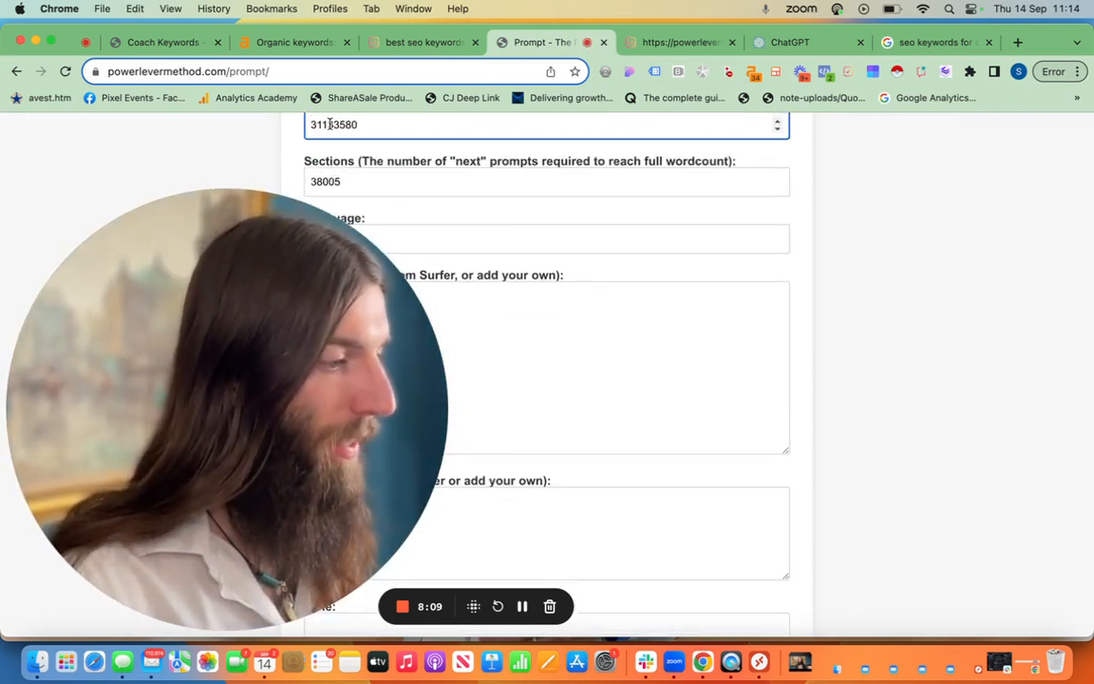
{"action": "left_click_drag", "start_coordinate": [335, 125], "coordinate": [300, 127]}
{"action": "key", "text": "BackSpace"}
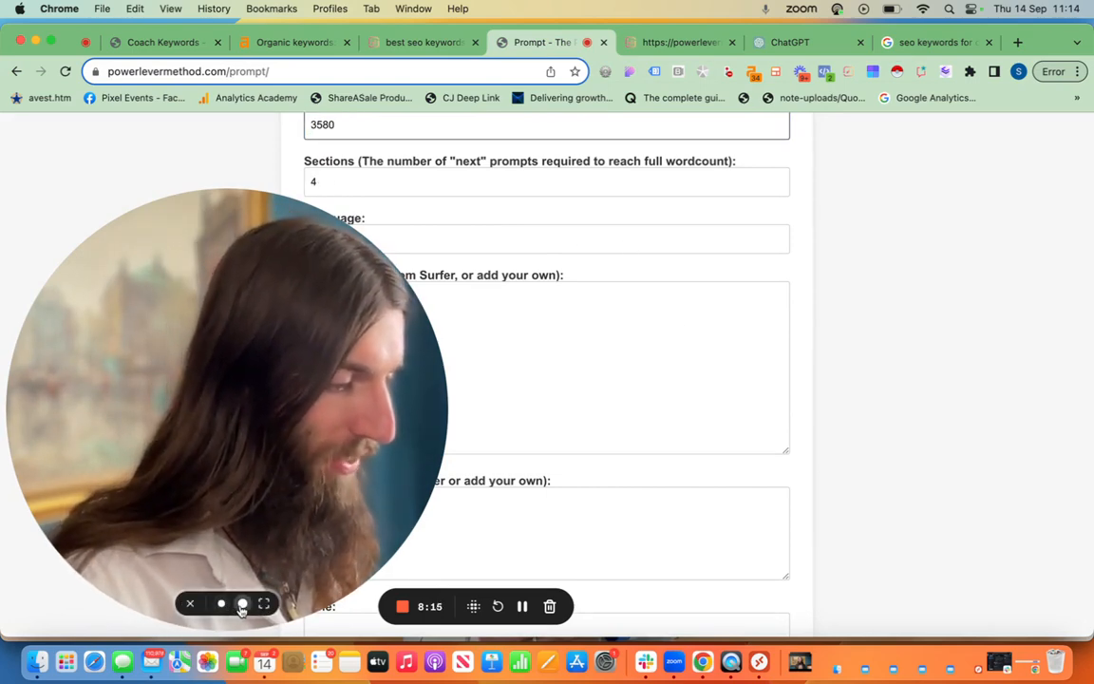
{"action": "left_click", "coordinate": [226, 606]}
{"action": "scroll", "coordinate": [735, 403], "scroll_direction": "up", "scroll_amount": 3}
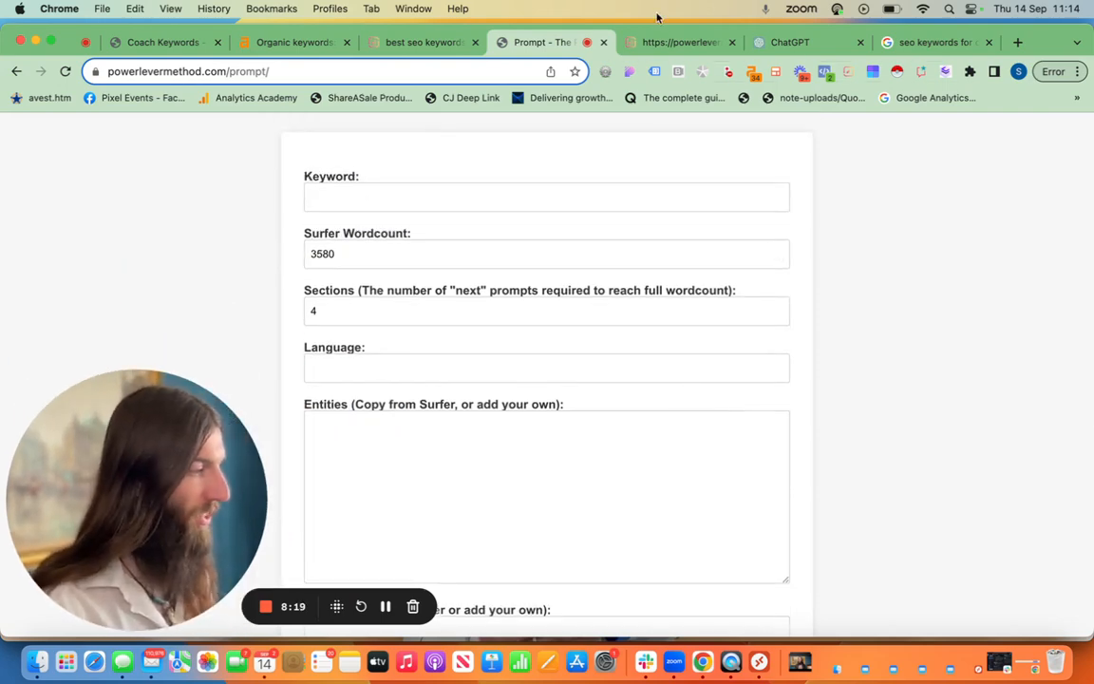
- Copy "best seo keywords for coaching" from the Surfer audit into the prompt form's Keyword field and set the language to "us"
{"action": "left_click", "coordinate": [665, 42]}
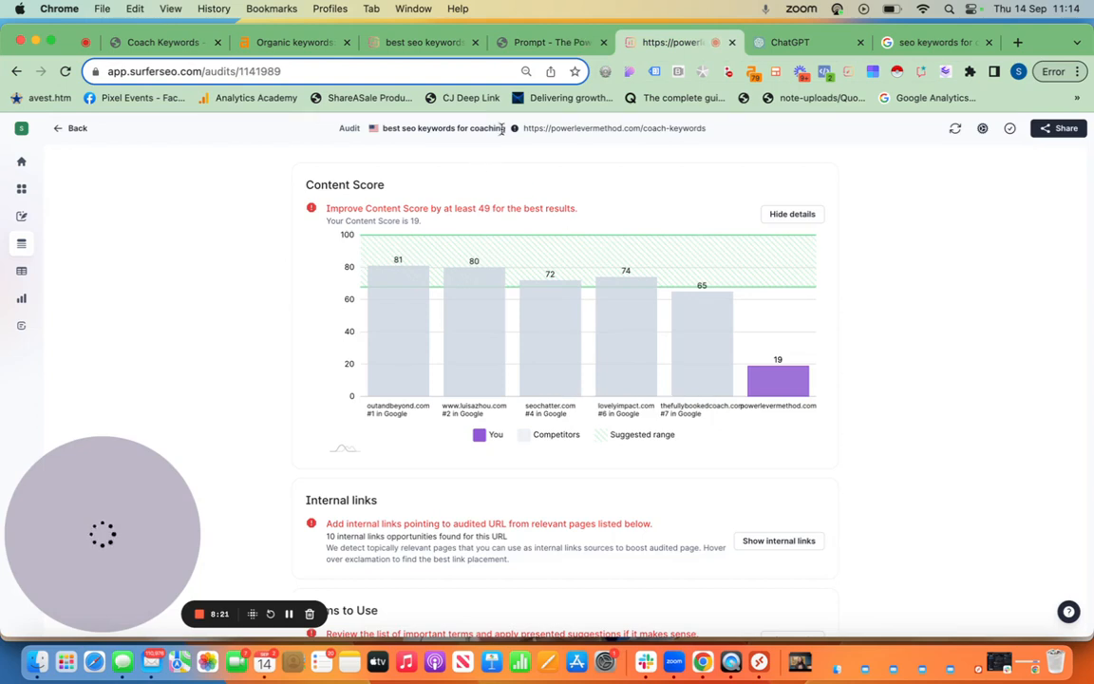
{"action": "left_click_drag", "start_coordinate": [502, 128], "coordinate": [381, 128]}
{"action": "key", "text": "super+c"}
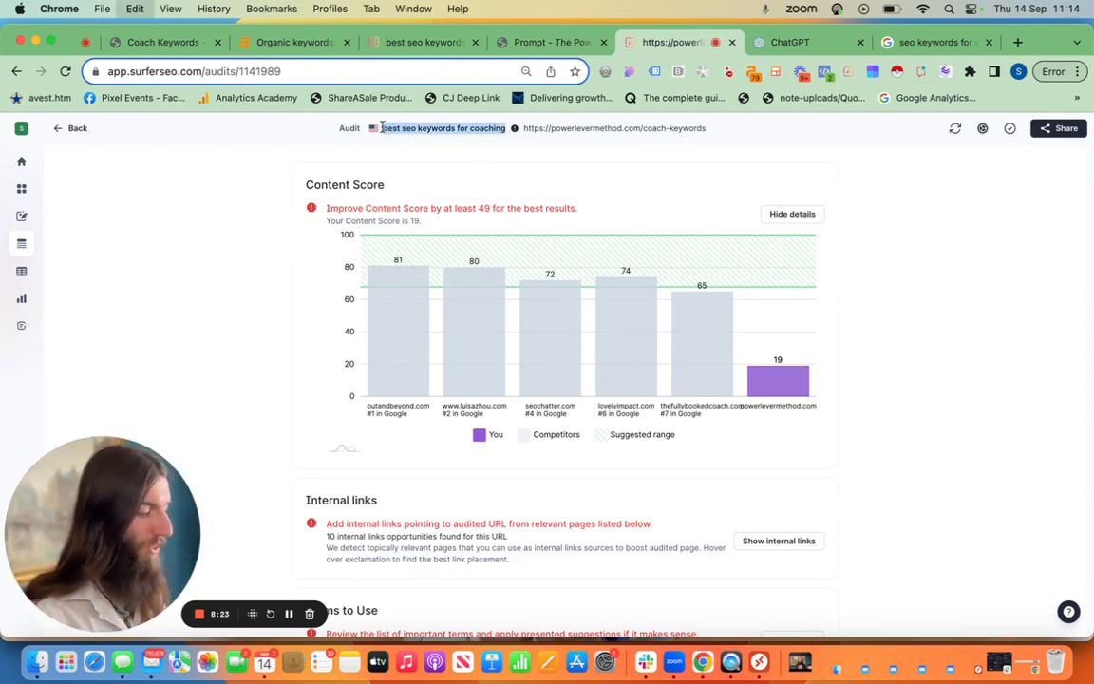
{"action": "left_click", "coordinate": [542, 42]}
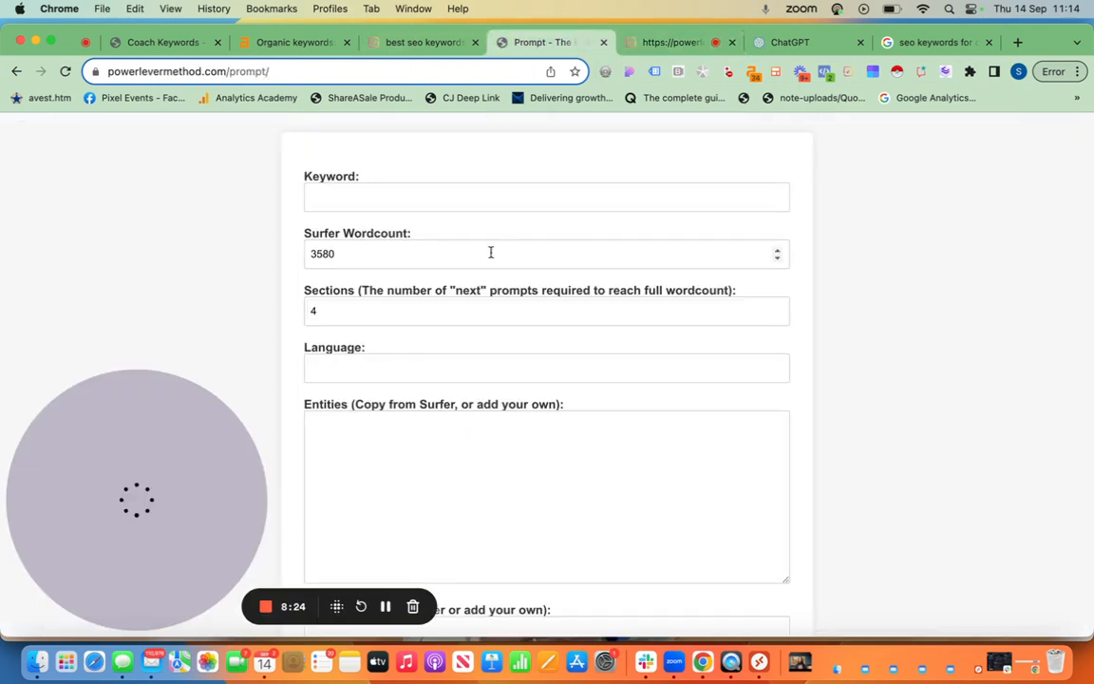
{"action": "left_click", "coordinate": [383, 196]}
{"action": "key", "text": "super+v"}
{"action": "left_click", "coordinate": [368, 370]}
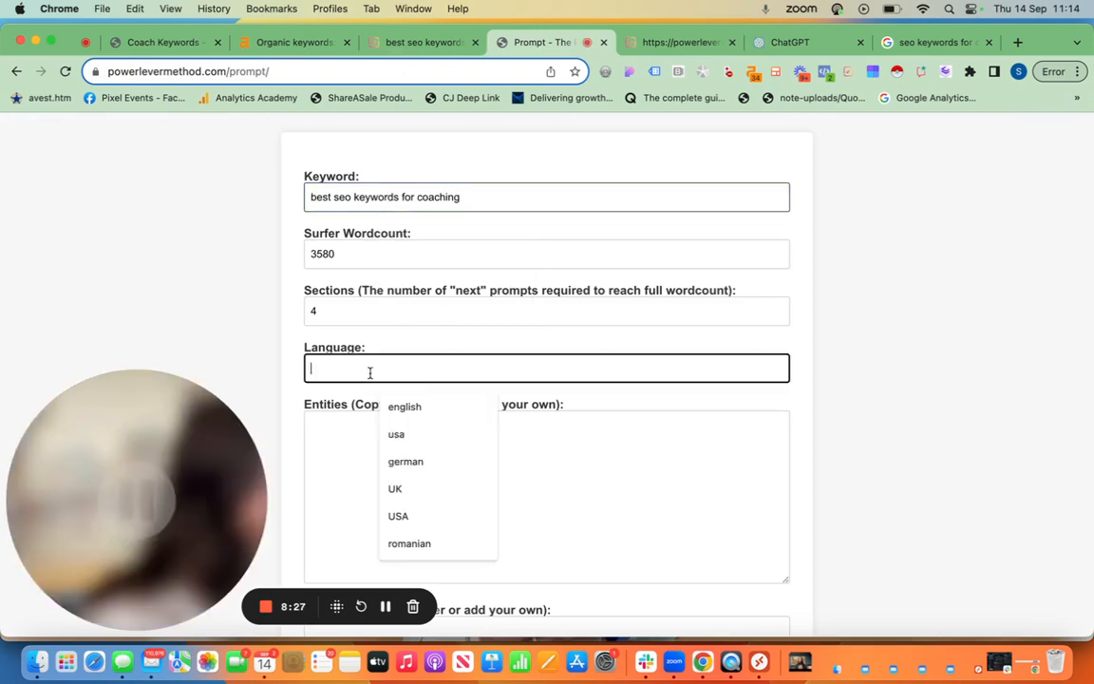
{"action": "type", "text": "us"}
- Copy all suggested terms with their usage ranges from the Content Editor guidelines into the prompt form's Entities field
{"action": "left_click", "coordinate": [339, 440]}
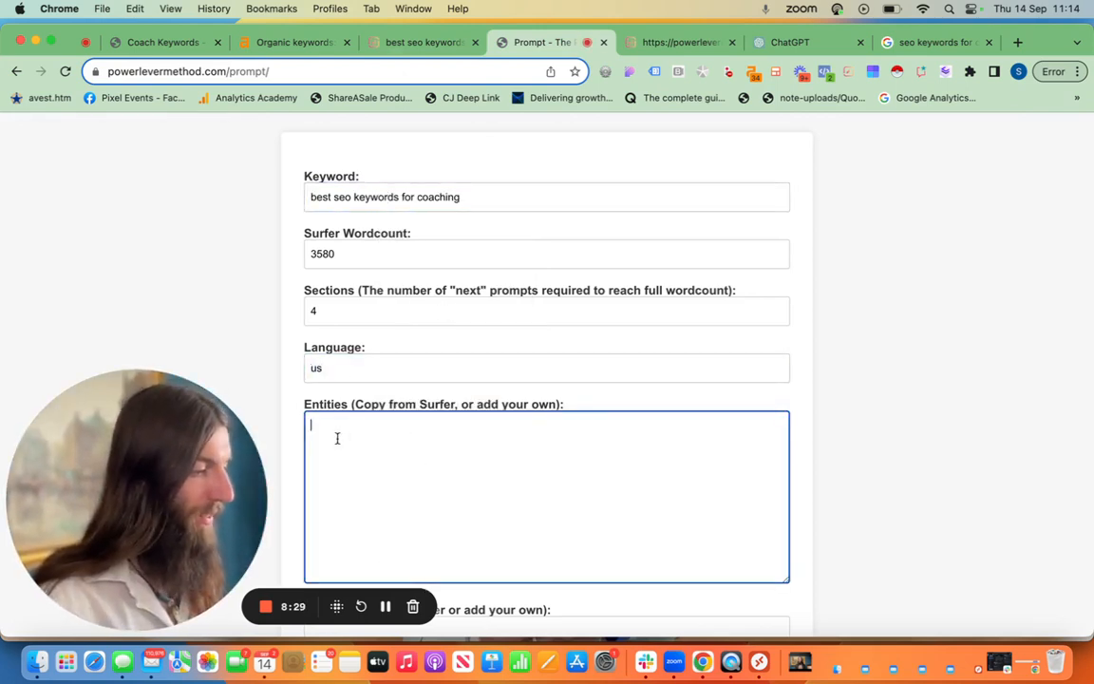
{"action": "left_click", "coordinate": [680, 44]}
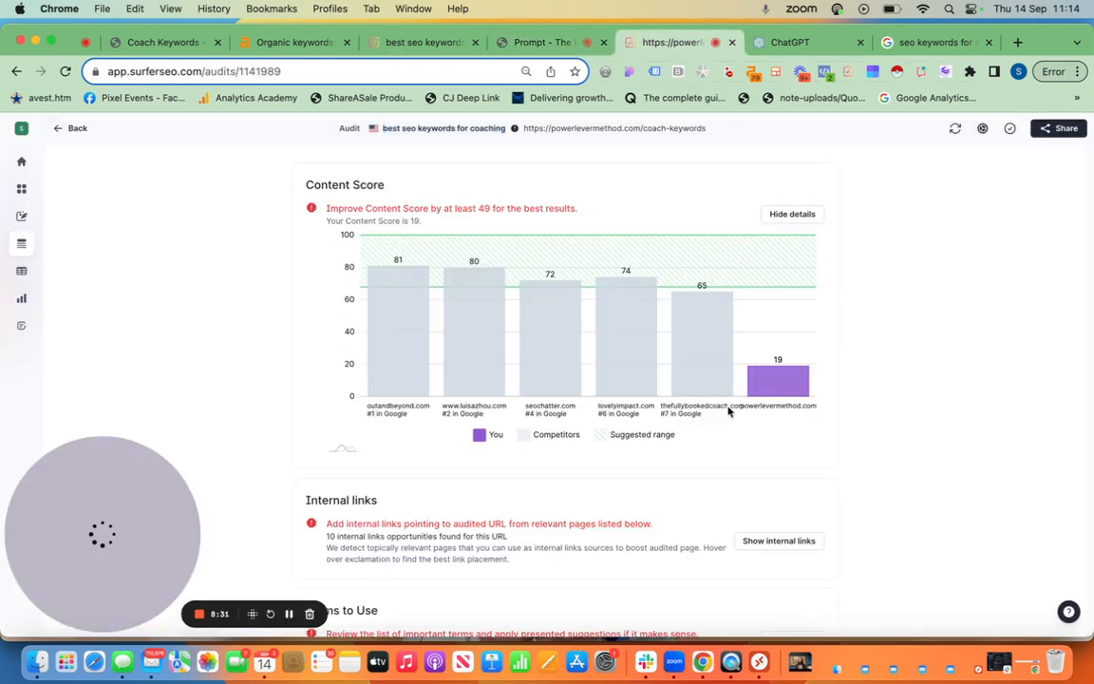
{"action": "scroll", "coordinate": [730, 410], "scroll_direction": "down", "scroll_amount": 3}
{"action": "scroll", "coordinate": [730, 410], "scroll_direction": "down", "scroll_amount": 10}
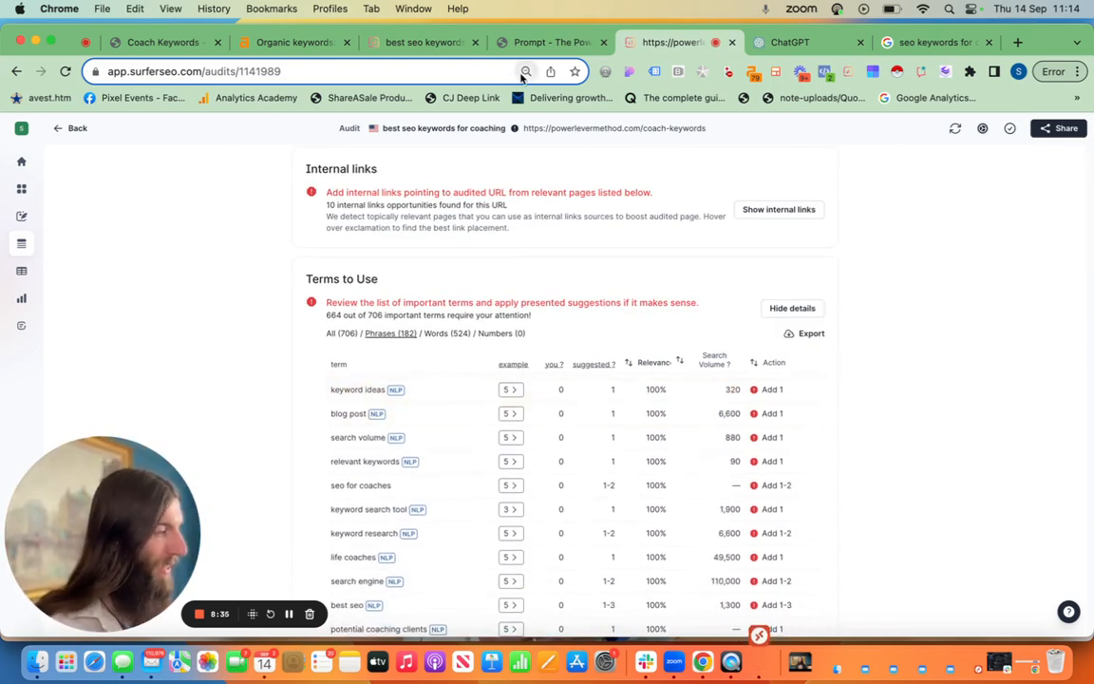
{"action": "left_click", "coordinate": [463, 47]}
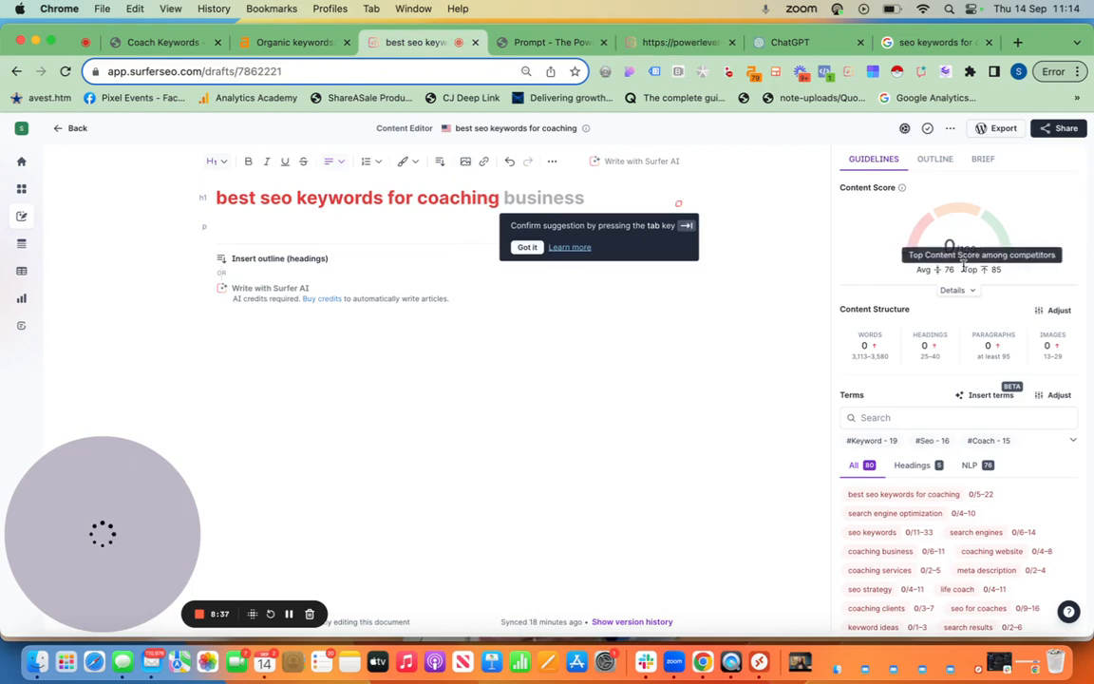
{"action": "scroll", "coordinate": [941, 261], "scroll_direction": "down", "scroll_amount": 4}
{"action": "left_click_drag", "start_coordinate": [838, 322], "coordinate": [1034, 586]}
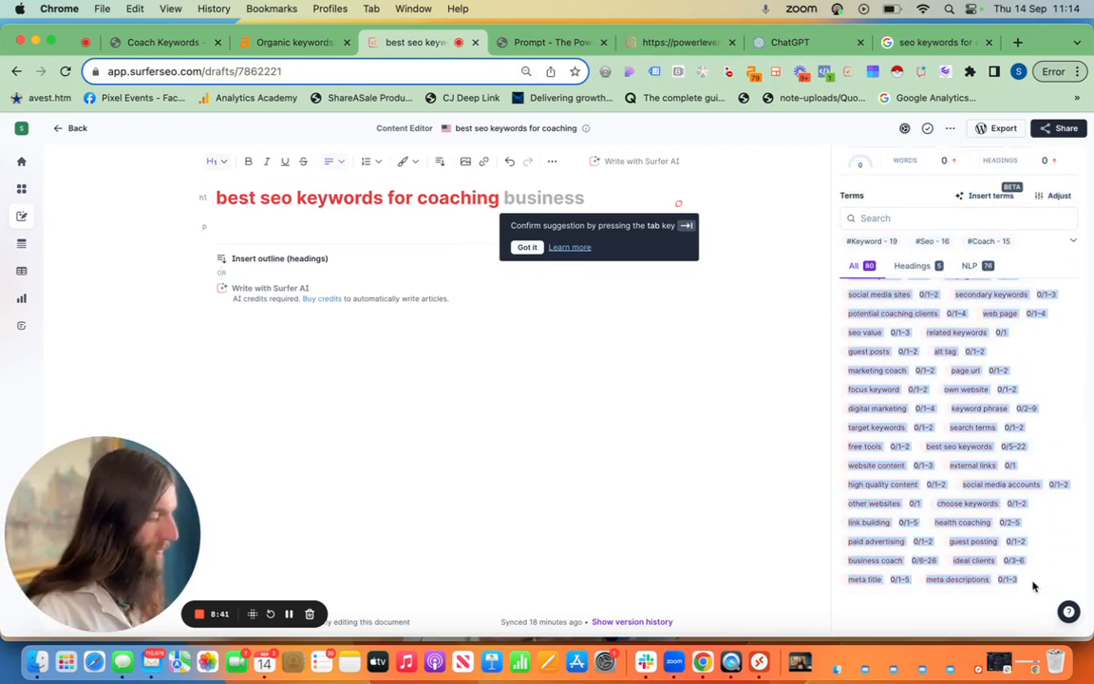
{"action": "left_click", "coordinate": [534, 42]}
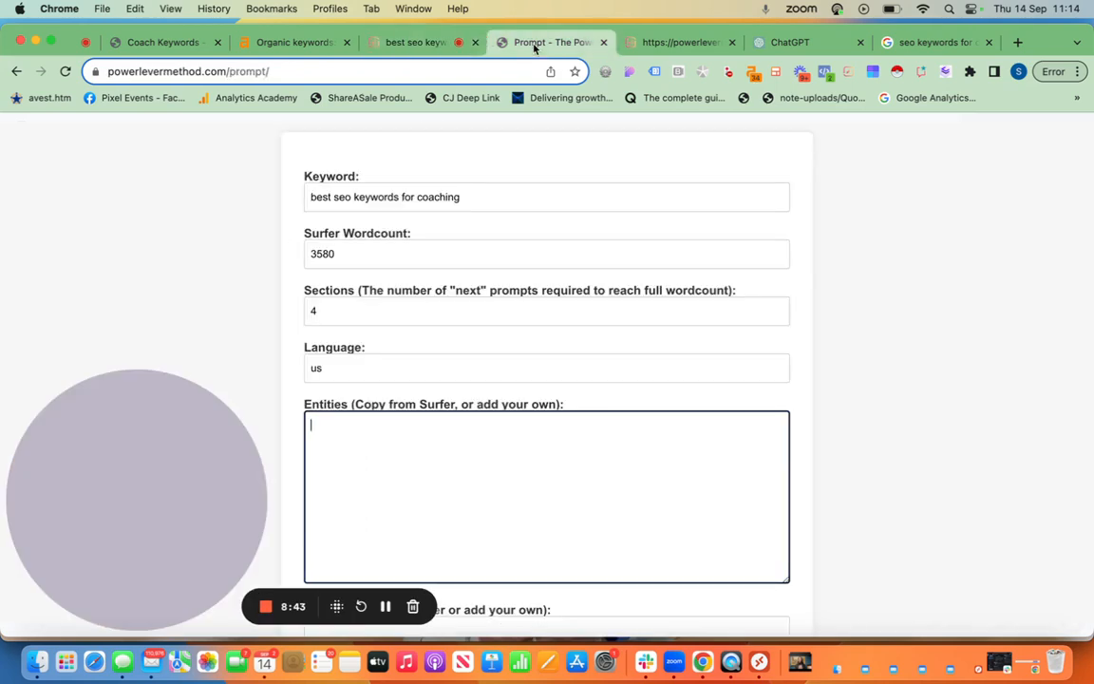
{"action": "key", "text": "super+v"}
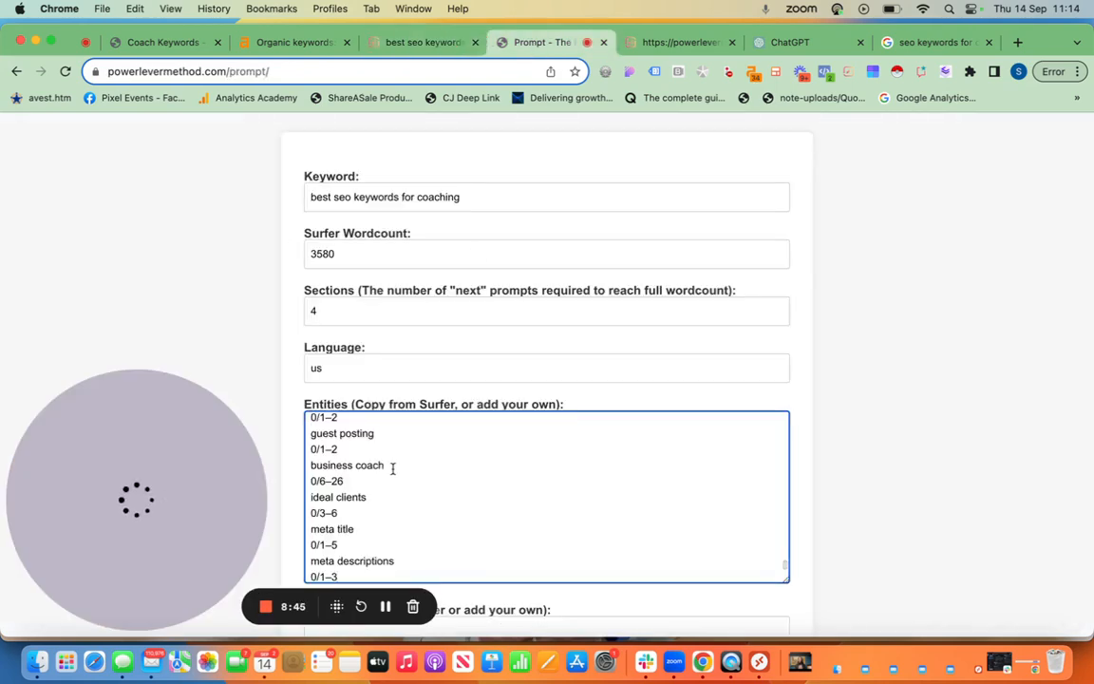
- Copy the four Topics & Questions entries from the Content Editor draft's outline into the prompt form's Q&As field
{"action": "scroll", "coordinate": [348, 347], "scroll_direction": "down", "scroll_amount": 3}
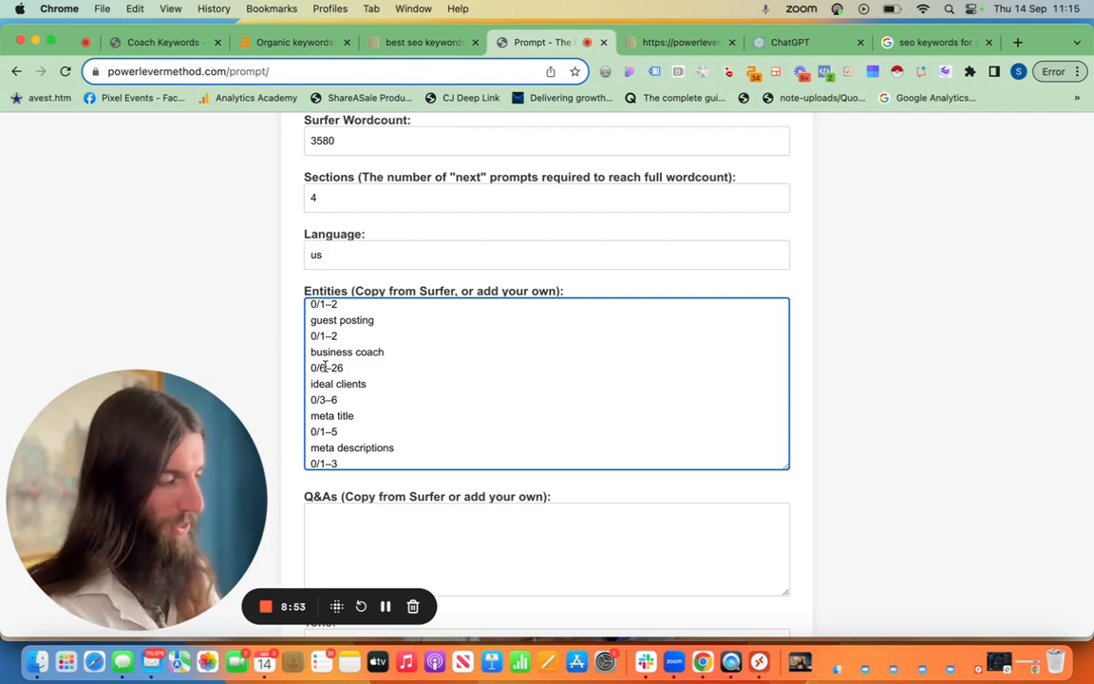
{"action": "scroll", "coordinate": [422, 462], "scroll_direction": "down", "scroll_amount": 1}
{"action": "scroll", "coordinate": [423, 462], "scroll_direction": "down", "scroll_amount": 2}
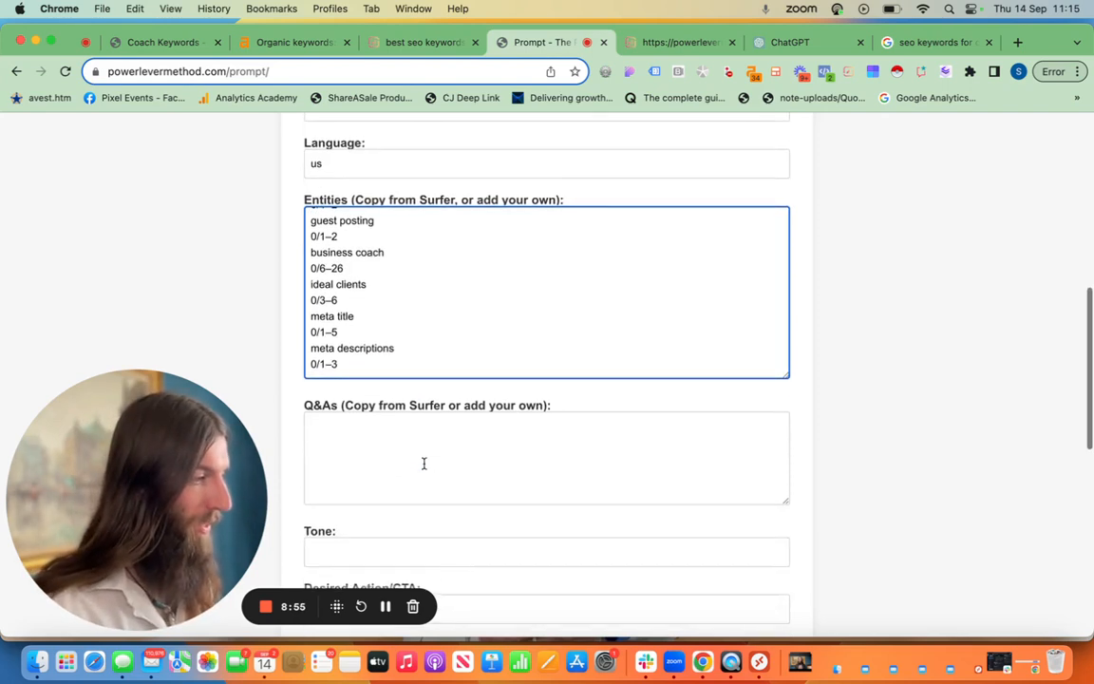
{"action": "left_click", "coordinate": [661, 42]}
{"action": "left_click", "coordinate": [397, 44]}
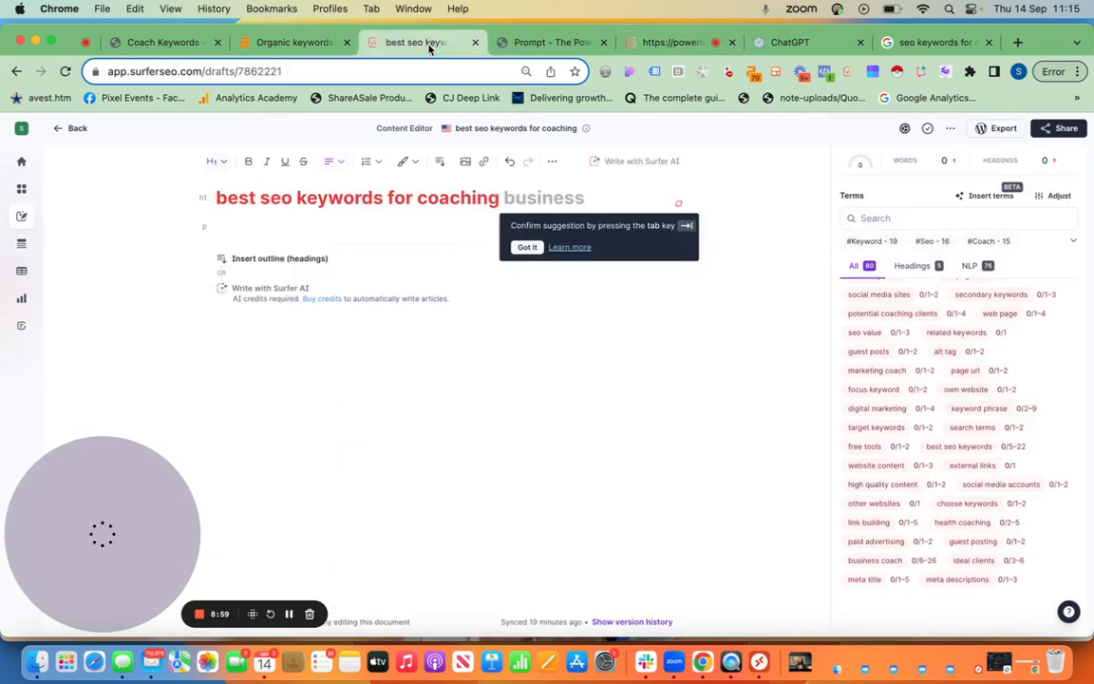
{"action": "left_click", "coordinate": [528, 45]}
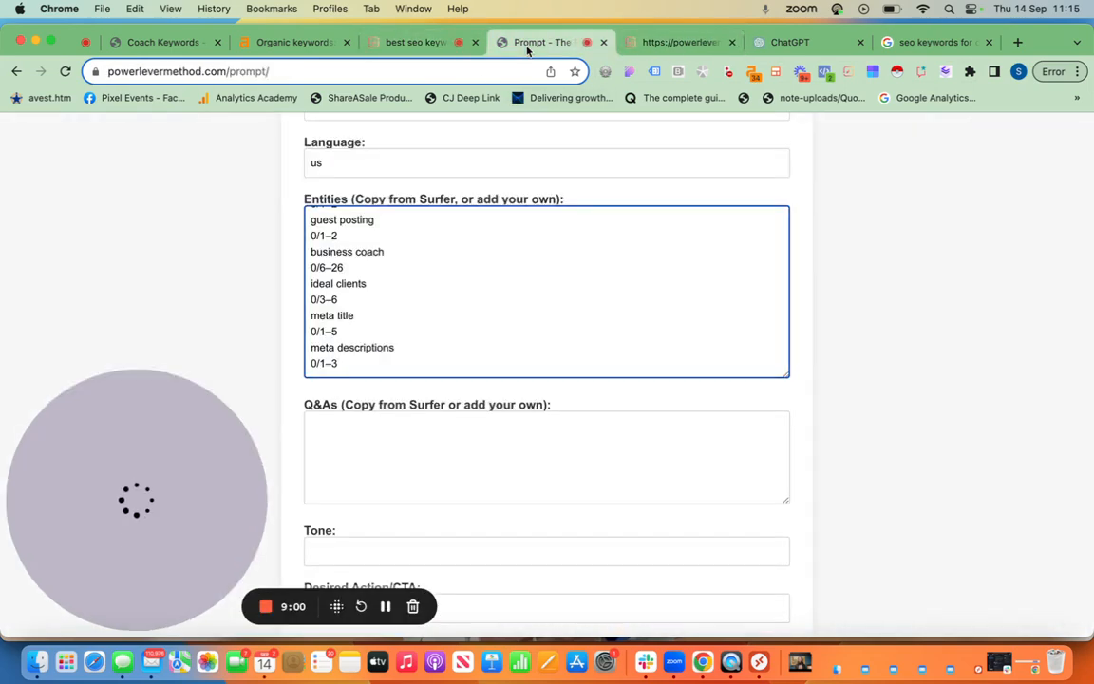
{"action": "left_click", "coordinate": [668, 48]}
{"action": "left_click", "coordinate": [415, 52]}
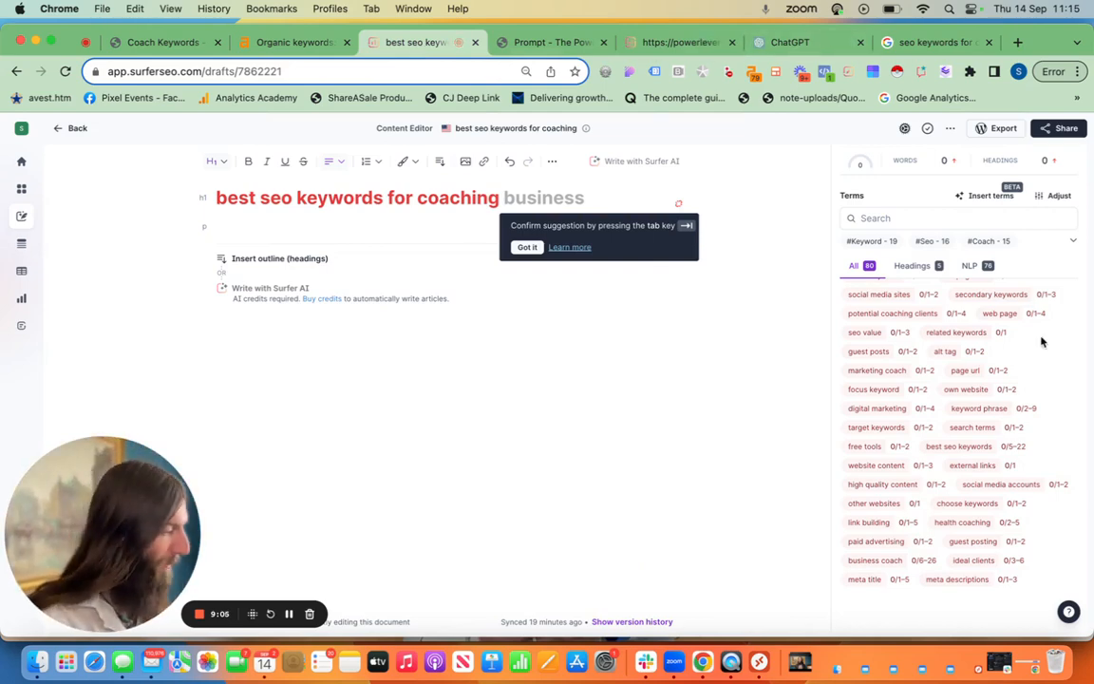
{"action": "scroll", "coordinate": [1042, 338], "scroll_direction": "up", "scroll_amount": 10}
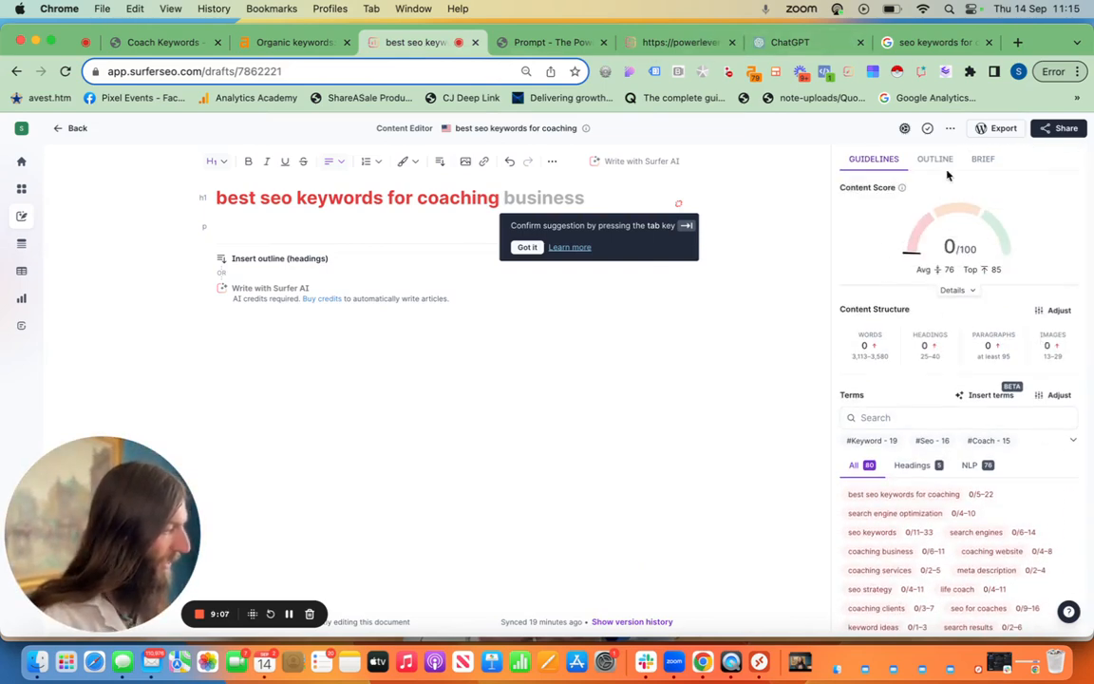
{"action": "left_click", "coordinate": [937, 160]}
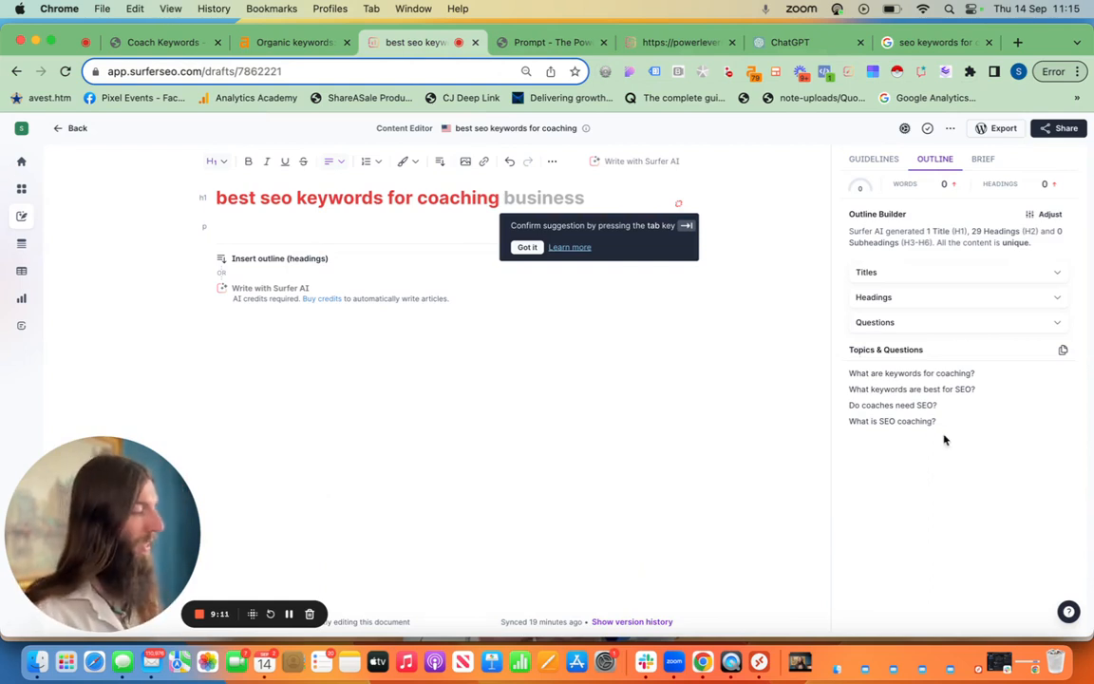
{"action": "left_click_drag", "start_coordinate": [944, 440], "coordinate": [849, 374]}
{"action": "key", "text": "cmd+c"}
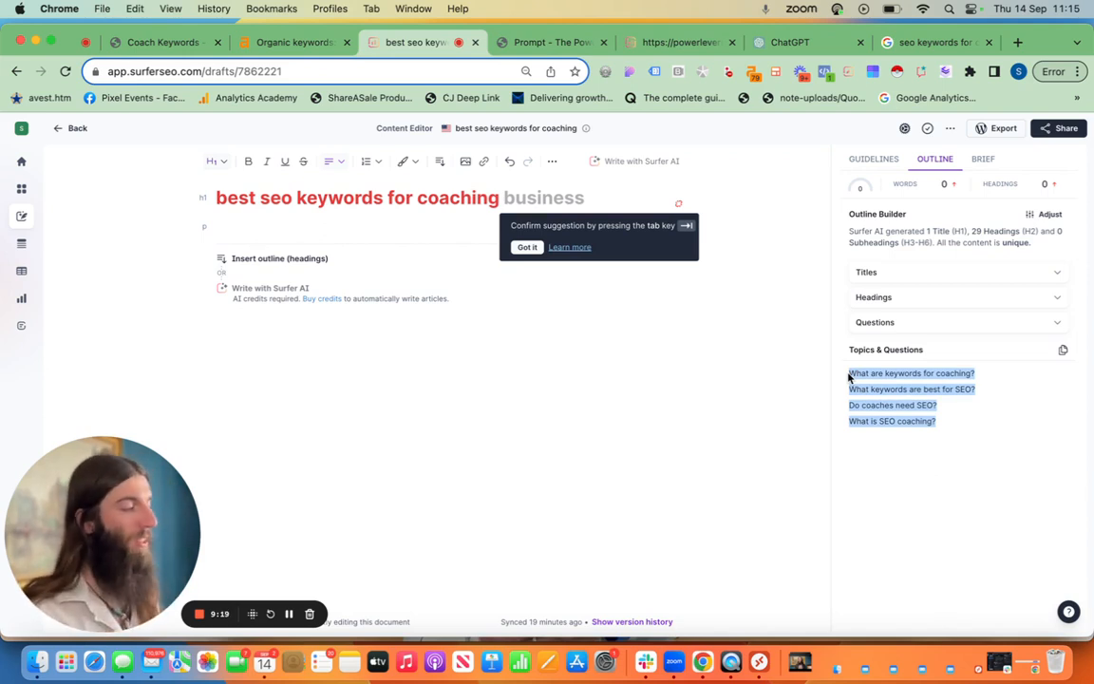
{"action": "left_click", "coordinate": [556, 43]}
{"action": "left_click", "coordinate": [373, 440]}
{"action": "key", "text": "cmd+v"}
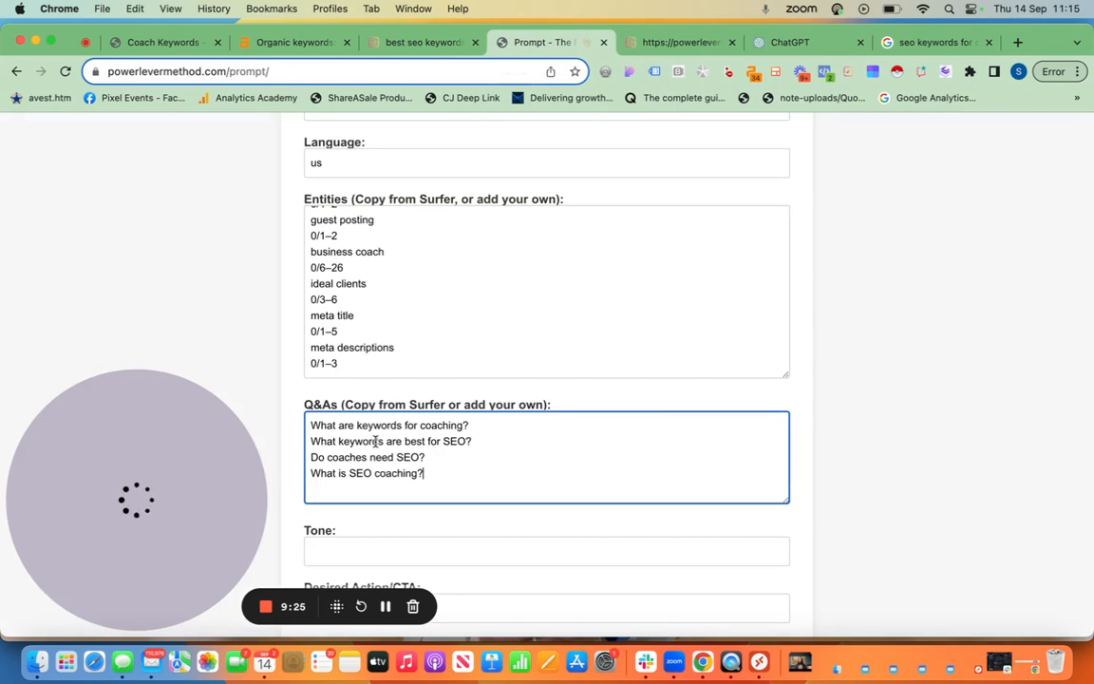
- Set the prompt form's tone to "seo" and its desired action to "click the button to download my coach seo keywords"
{"action": "scroll", "coordinate": [582, 542], "scroll_direction": "down", "scroll_amount": 1}
{"action": "left_click", "coordinate": [481, 495]}
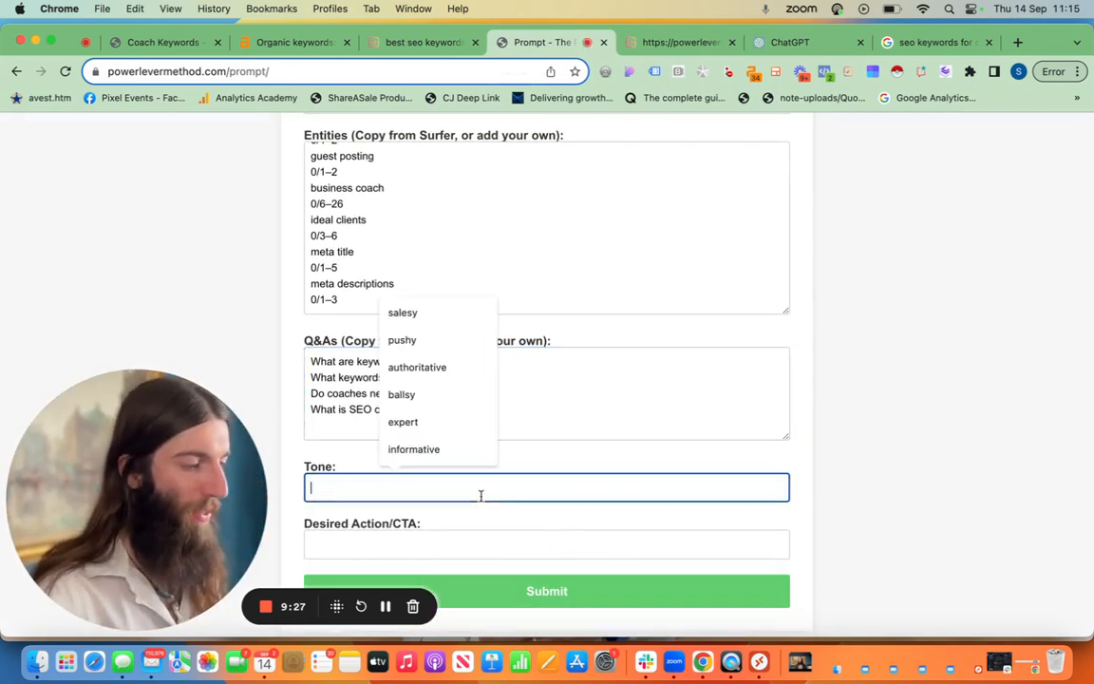
{"action": "type", "text": "seo"}
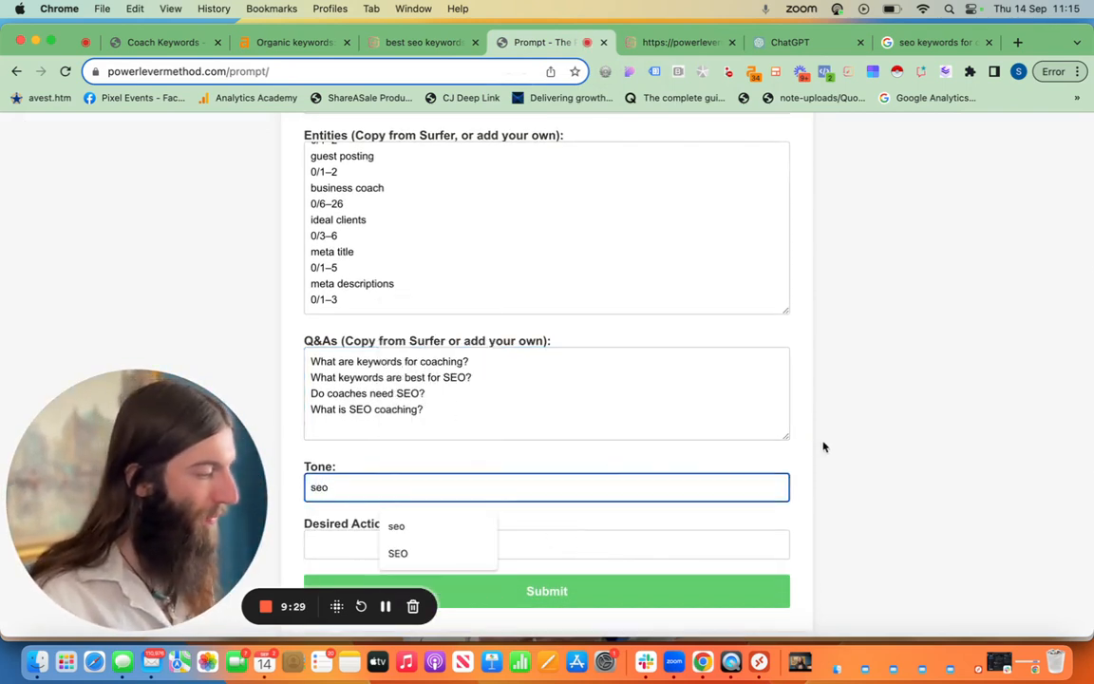
{"action": "left_click", "coordinate": [824, 446]}
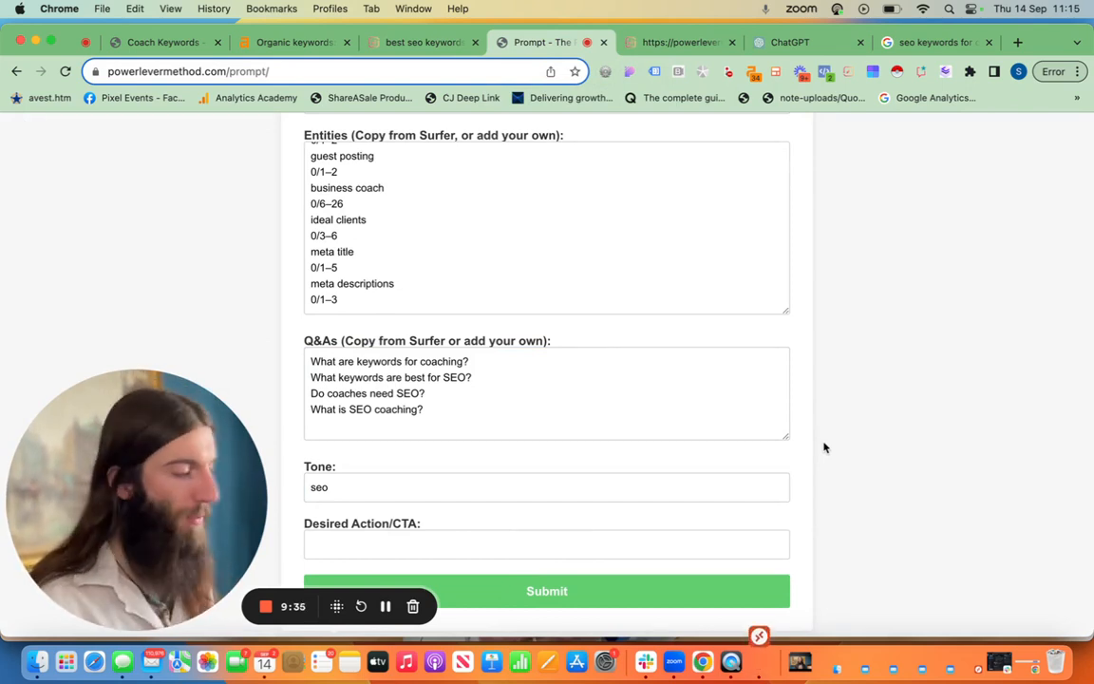
{"action": "scroll", "coordinate": [823, 447], "scroll_direction": "down", "scroll_amount": 1}
{"action": "left_click", "coordinate": [432, 496]}
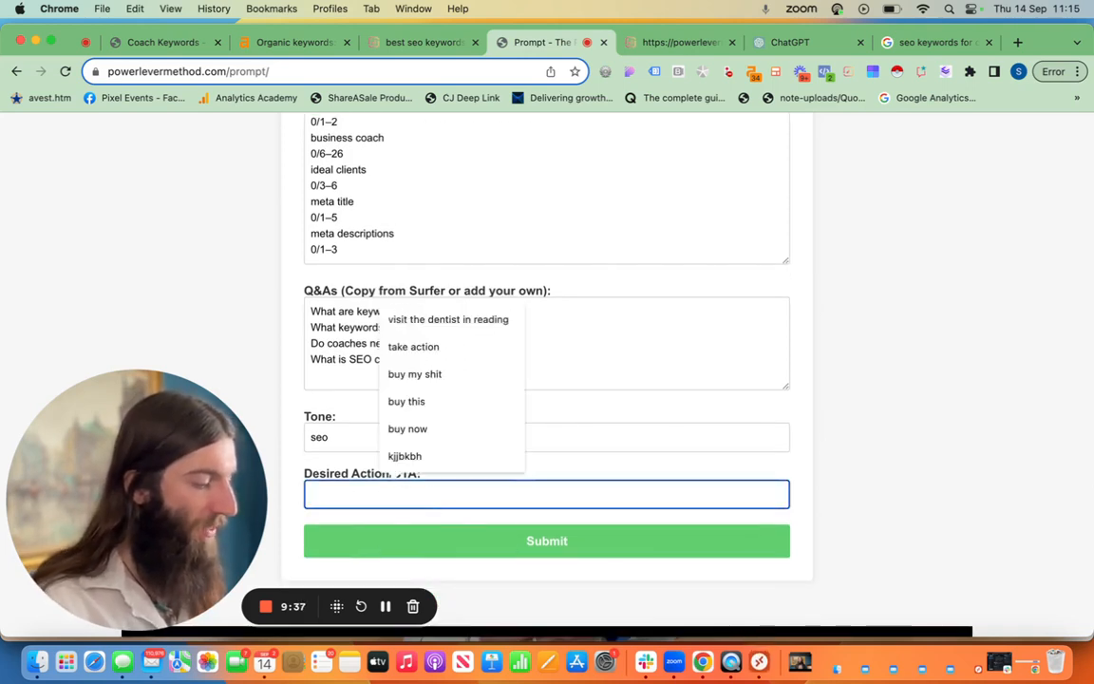
{"action": "type", "text": "dow"}
{"action": "key", "text": "BackSpace"}
{"action": "key", "text": "BackSpace"}
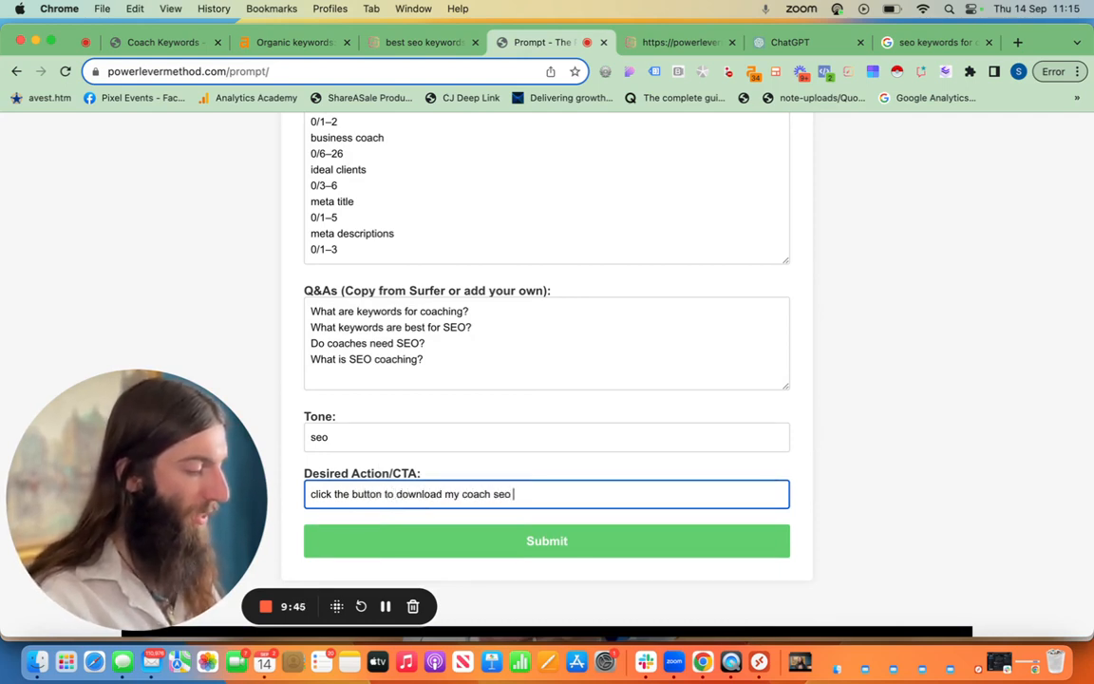
- Submit the form to generate the prompt and copy its full text, from the blog post instruction through the closing CTA sentence
{"action": "left_click", "coordinate": [552, 546]}
{"action": "scroll", "coordinate": [569, 446], "scroll_direction": "down", "scroll_amount": 3}
{"action": "scroll", "coordinate": [591, 352], "scroll_direction": "down", "scroll_amount": 6}
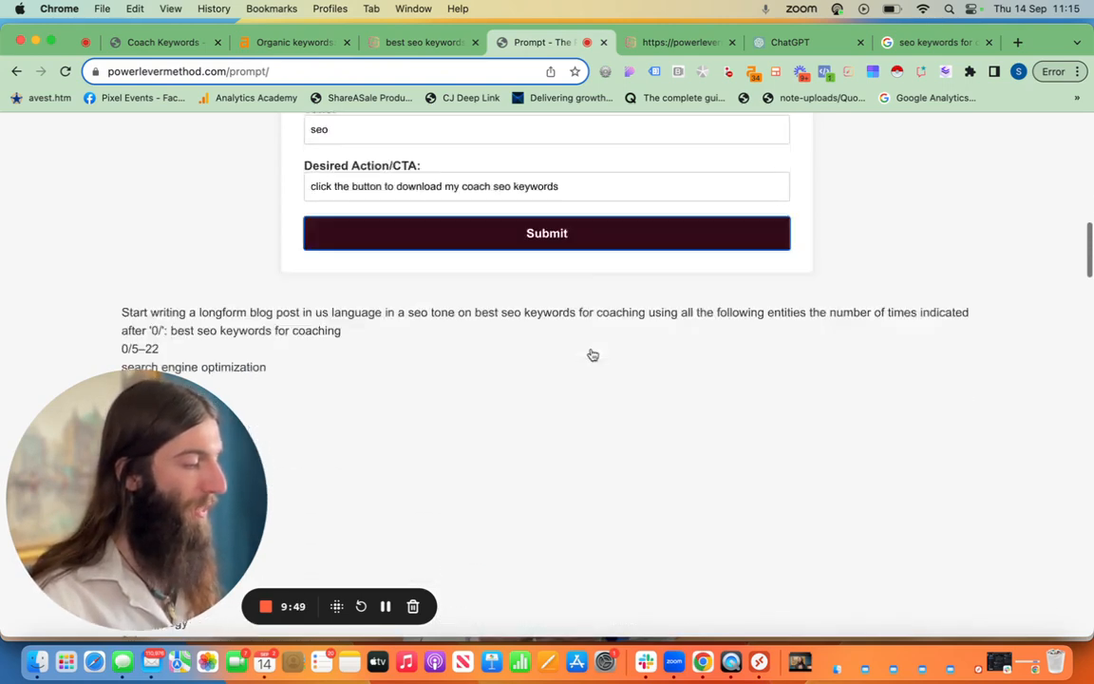
{"action": "scroll", "coordinate": [591, 355], "scroll_direction": "up", "scroll_amount": 6}
{"action": "scroll", "coordinate": [591, 354], "scroll_direction": "down", "scroll_amount": 3}
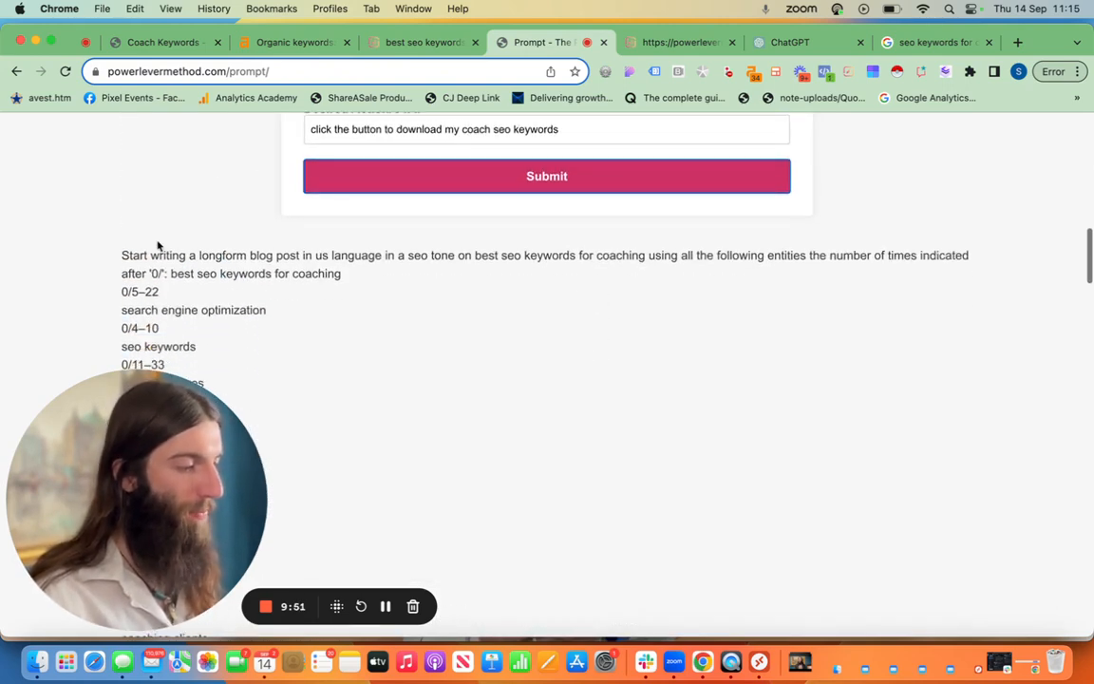
{"action": "left_click_drag", "start_coordinate": [123, 254], "coordinate": [404, 681]}
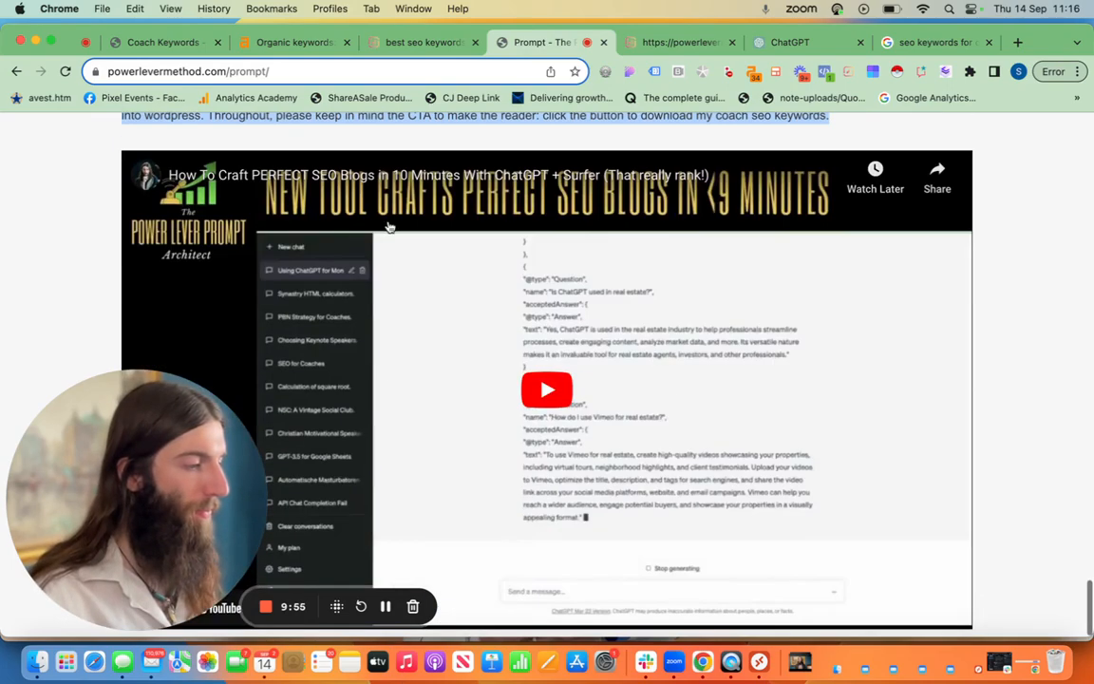
{"action": "scroll", "coordinate": [694, 420], "scroll_direction": "up", "scroll_amount": 5}
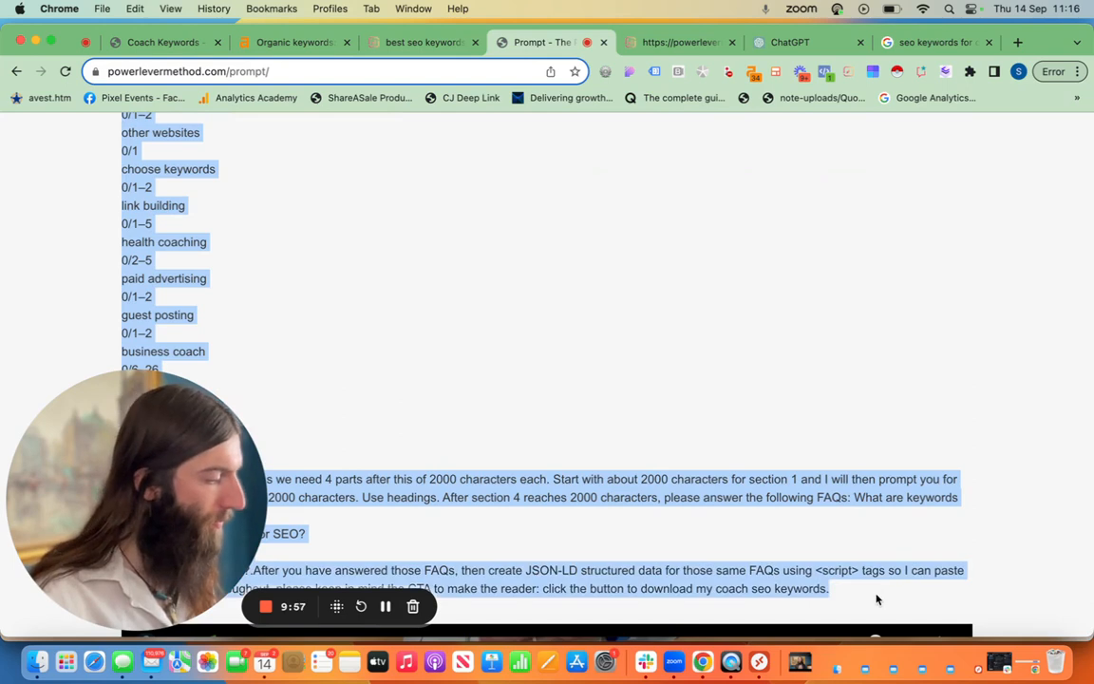
- Switch to ChatGPT, send the copied prompt to GPT-4, and request the following section after Part 1 with "next step"
{"action": "left_click", "coordinate": [805, 43]}
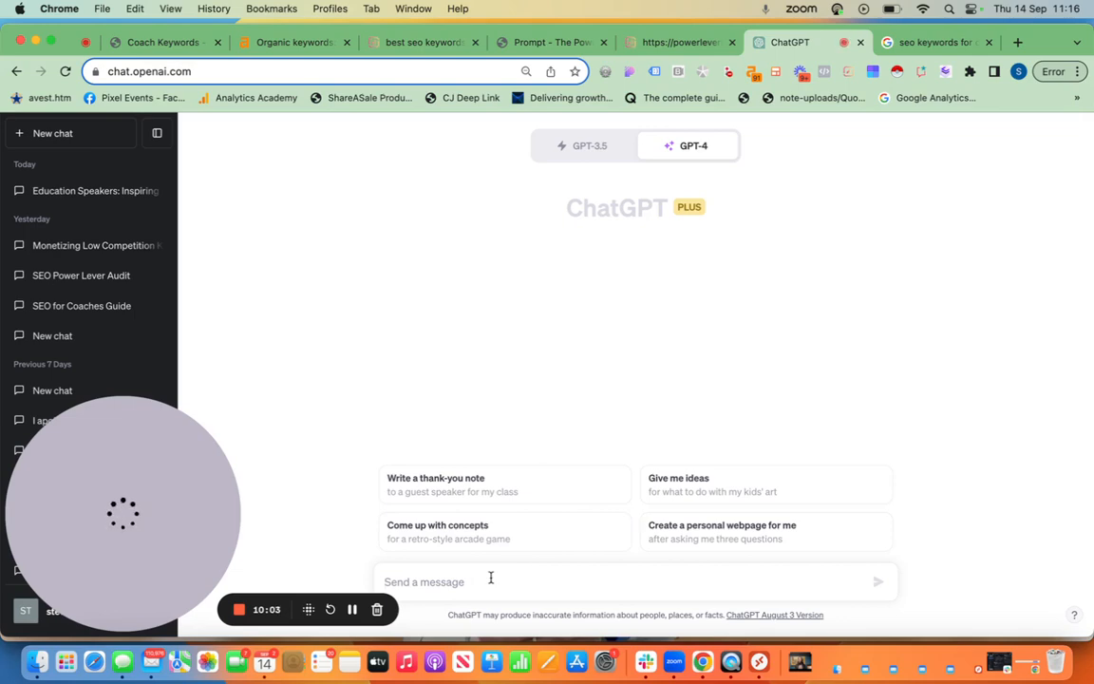
{"action": "key", "text": "super+v"}
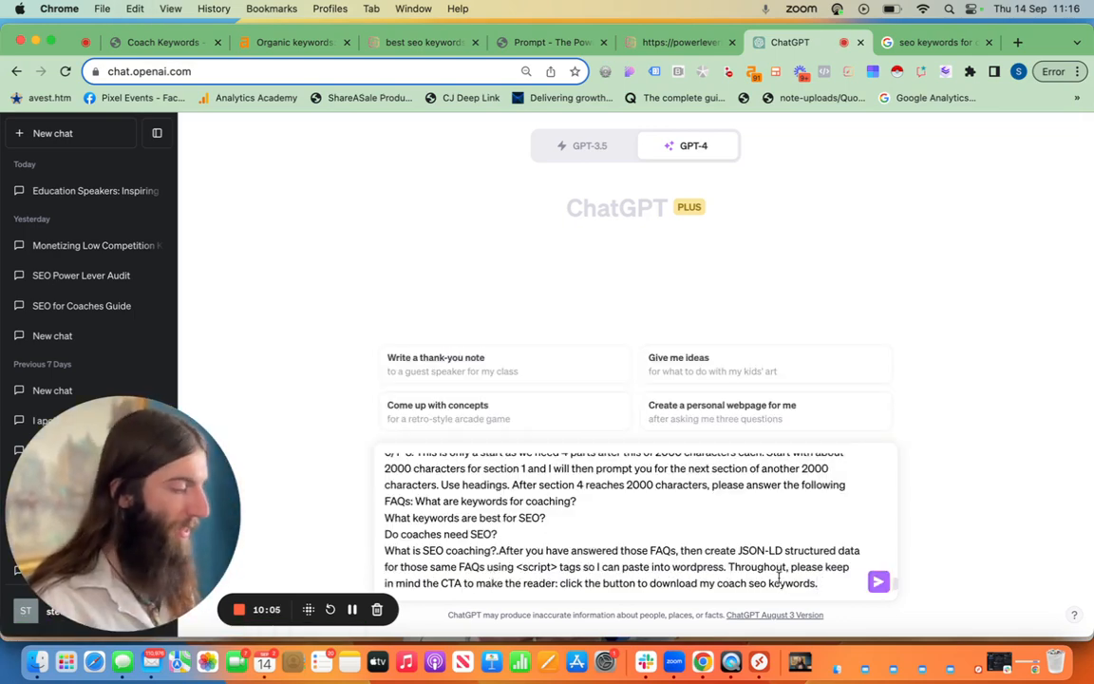
{"action": "left_click", "coordinate": [879, 584]}
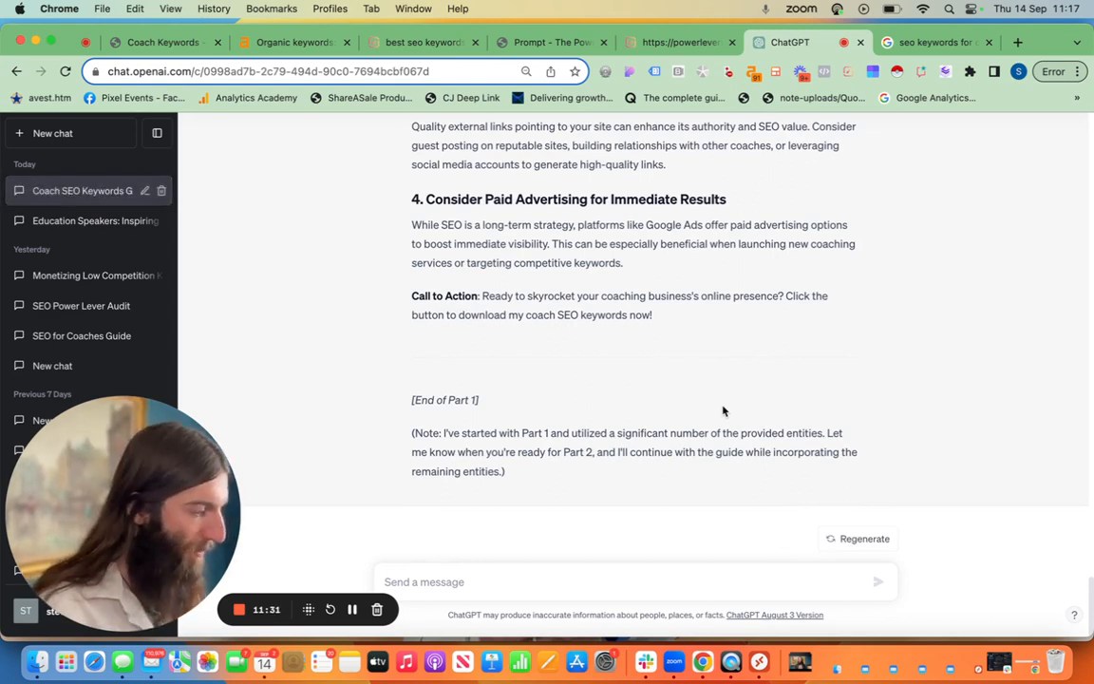
{"action": "left_click", "coordinate": [574, 579]}
{"action": "type", "text": "next step"}
{"action": "key", "text": "Return"}
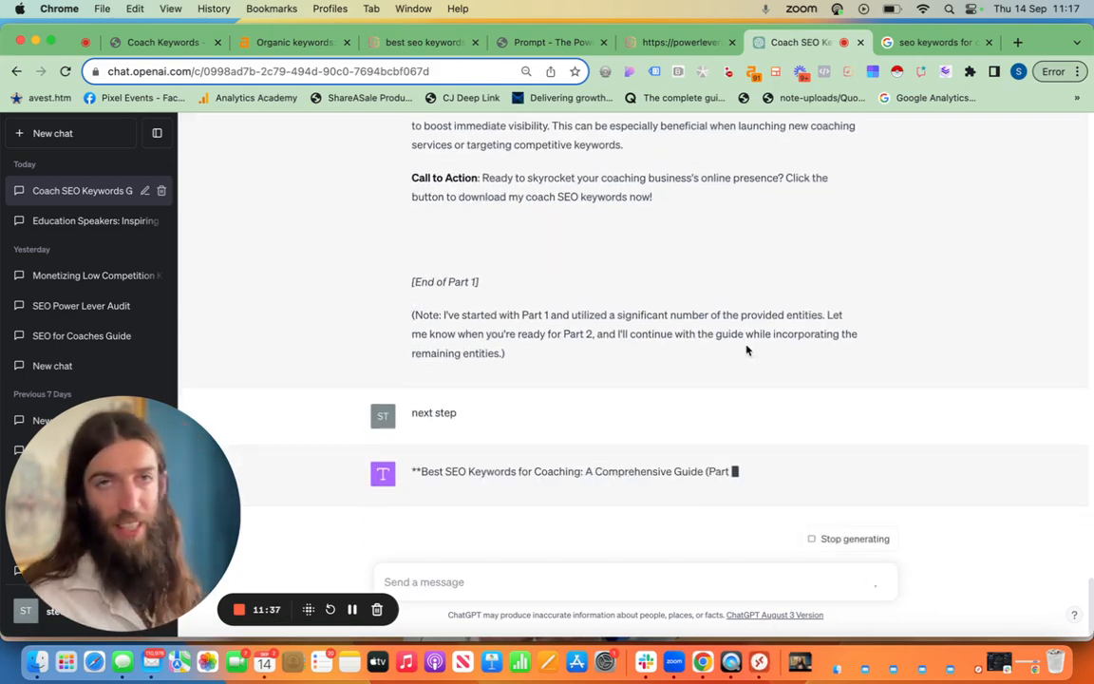
- Examine the generated guide text and the keyword entity list in the sent prompt while Part 2 is generated
{"action": "scroll", "coordinate": [747, 351], "scroll_direction": "up", "scroll_amount": 3}
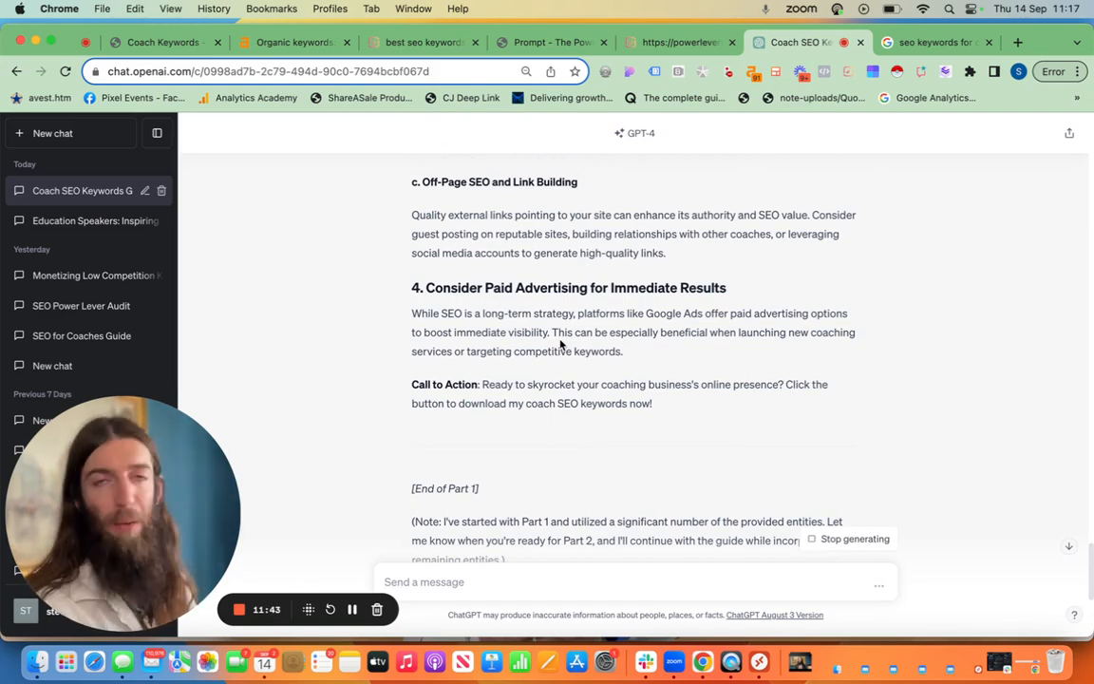
{"action": "scroll", "coordinate": [561, 344], "scroll_direction": "down", "scroll_amount": 2}
{"action": "scroll", "coordinate": [560, 342], "scroll_direction": "up", "scroll_amount": 10}
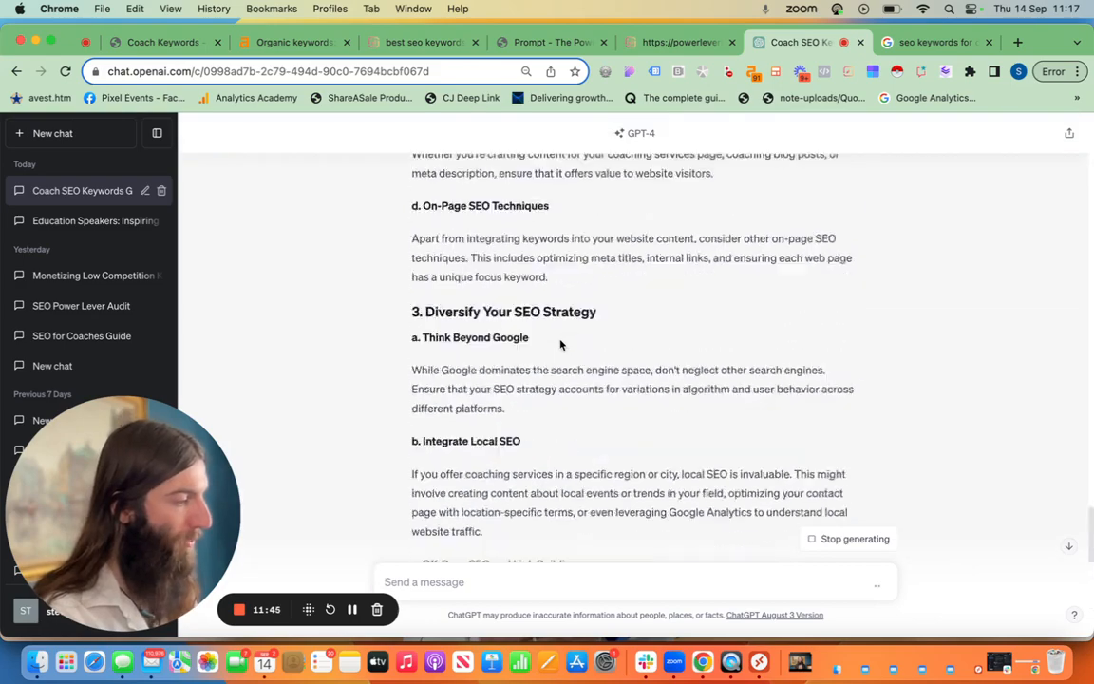
{"action": "scroll", "coordinate": [561, 342], "scroll_direction": "up", "scroll_amount": 15}
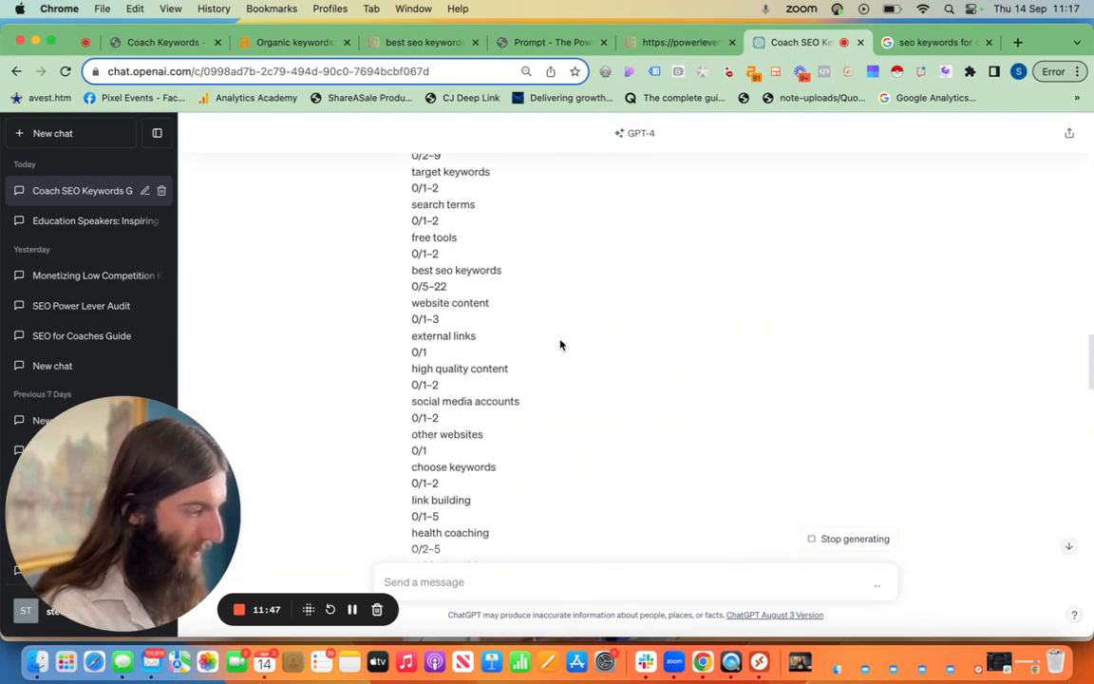
{"action": "scroll", "coordinate": [561, 345], "scroll_direction": "up", "scroll_amount": 10}
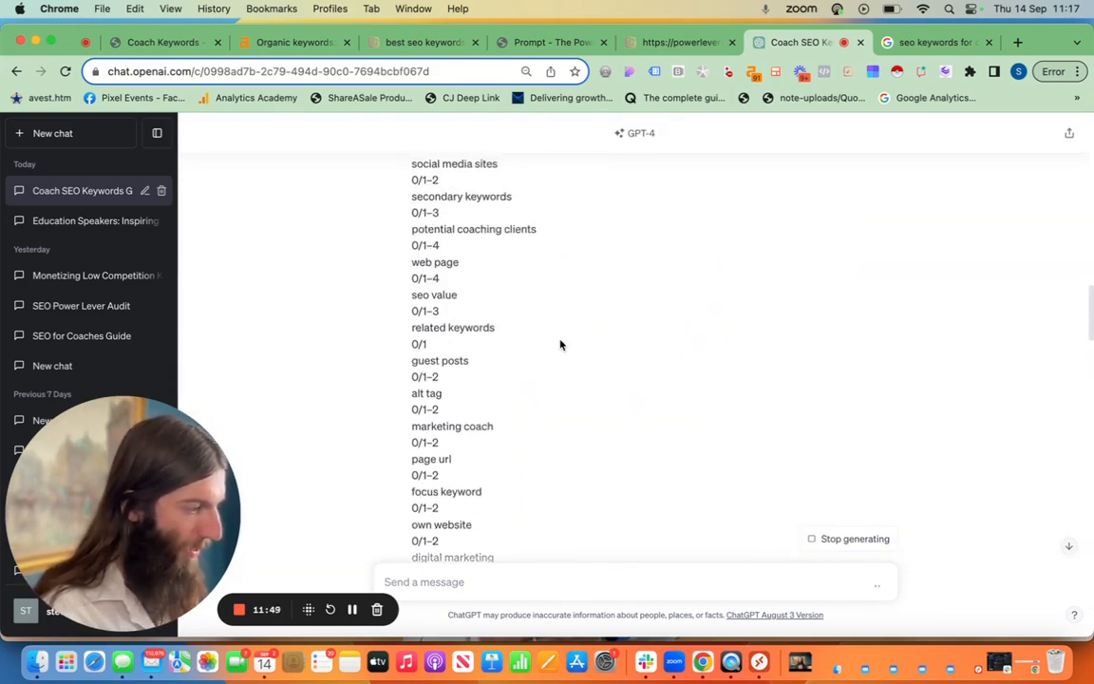
{"action": "scroll", "coordinate": [561, 345], "scroll_direction": "up", "scroll_amount": 3}
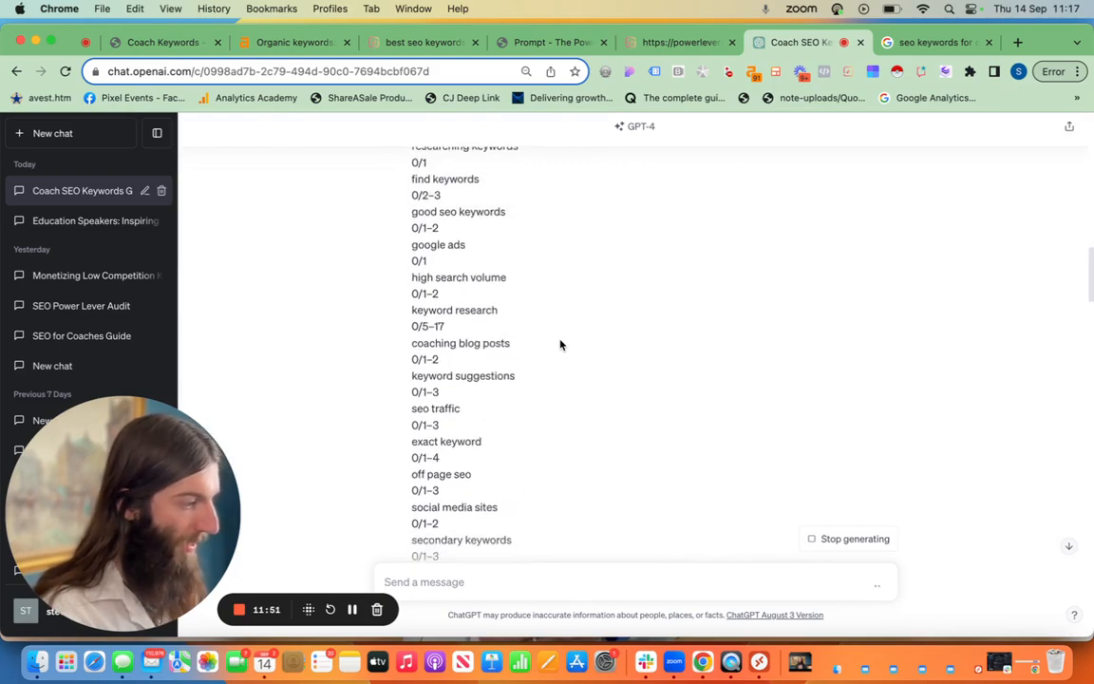
{"action": "scroll", "coordinate": [560, 345], "scroll_direction": "up", "scroll_amount": 6}
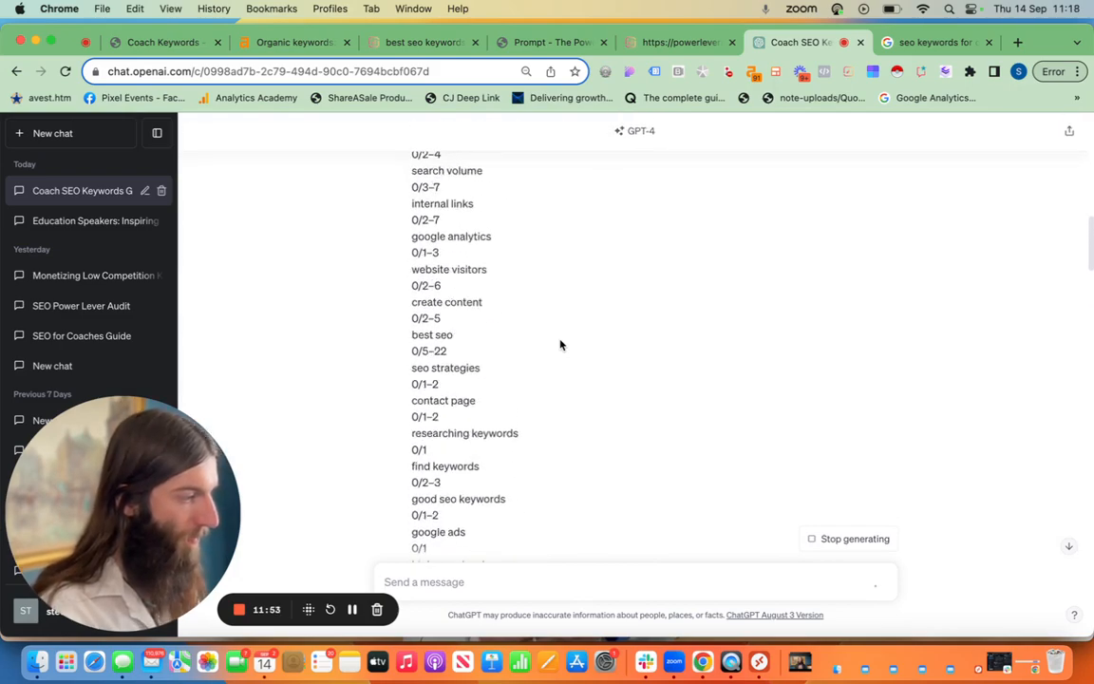
{"action": "scroll", "coordinate": [560, 345], "scroll_direction": "down", "scroll_amount": 14}
{"action": "scroll", "coordinate": [561, 345], "scroll_direction": "down", "scroll_amount": 20}
{"action": "scroll", "coordinate": [560, 345], "scroll_direction": "up", "scroll_amount": 5}
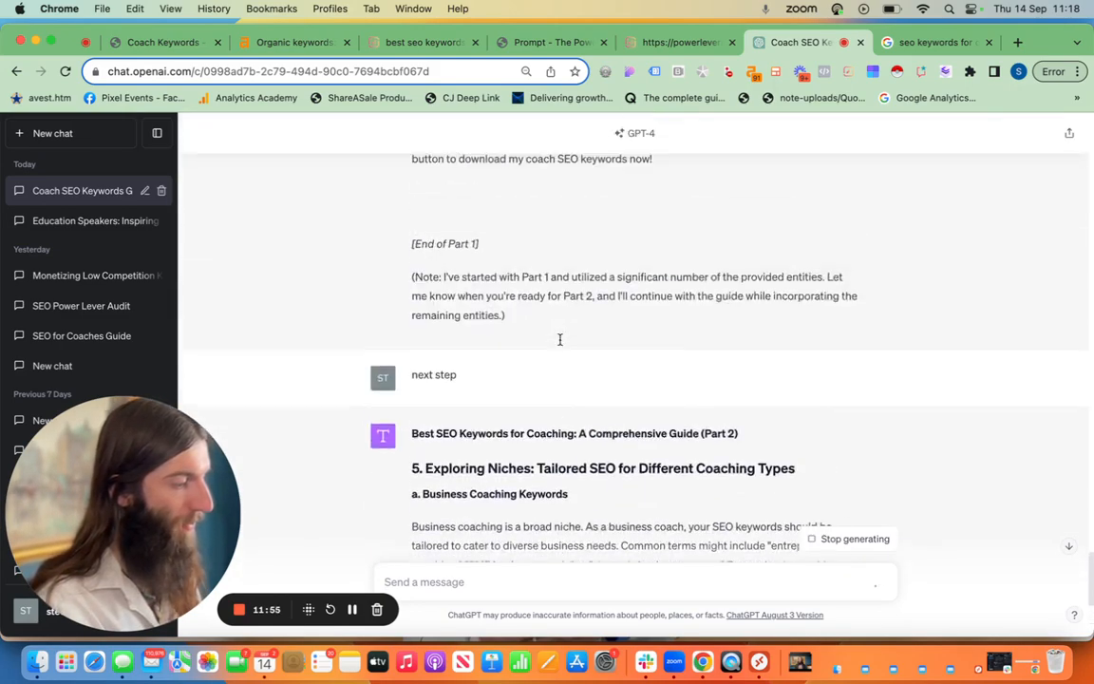
{"action": "scroll", "coordinate": [560, 345], "scroll_direction": "down", "scroll_amount": 4}
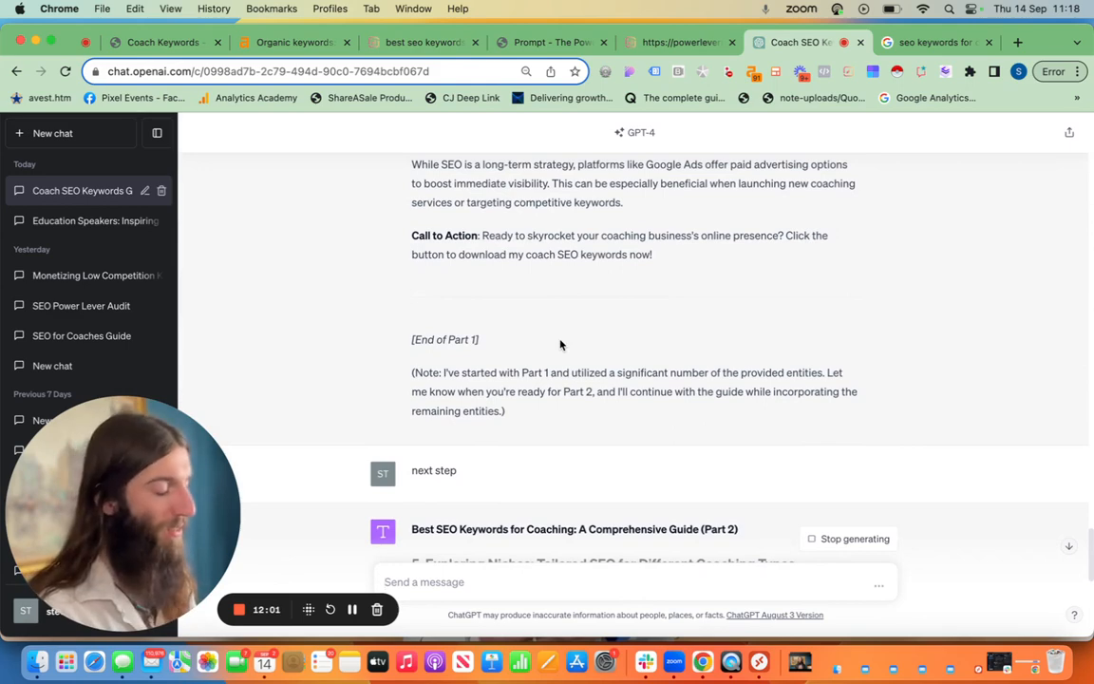
{"action": "scroll", "coordinate": [561, 345], "scroll_direction": "up", "scroll_amount": 2}
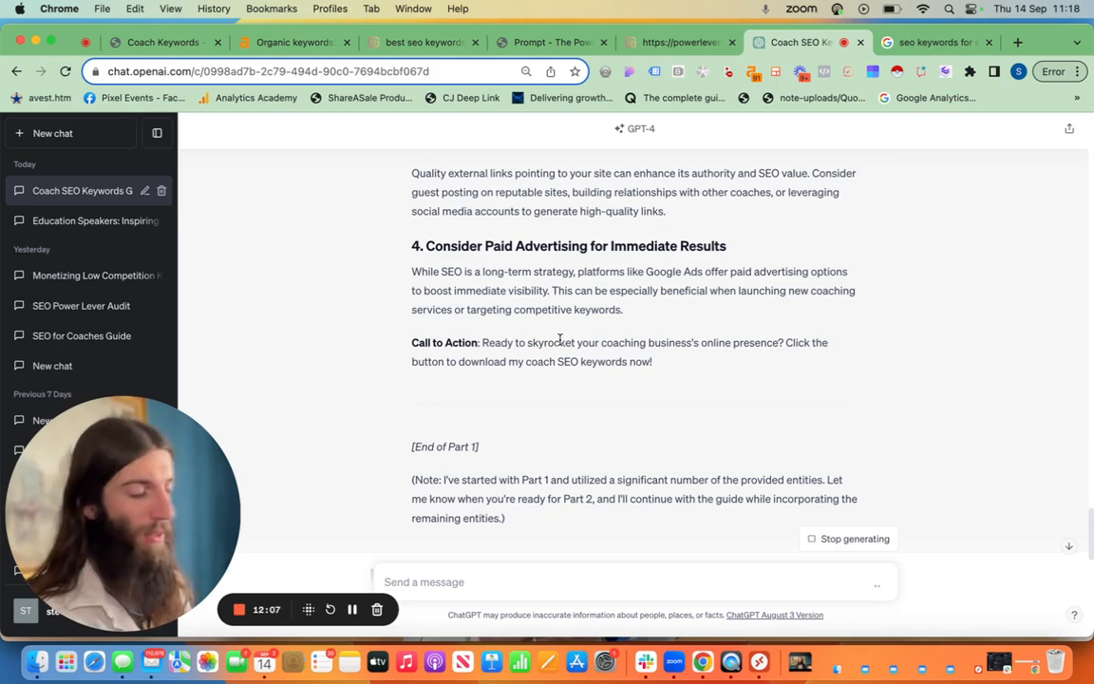
{"action": "scroll", "coordinate": [664, 387], "scroll_direction": "down", "scroll_amount": 10}
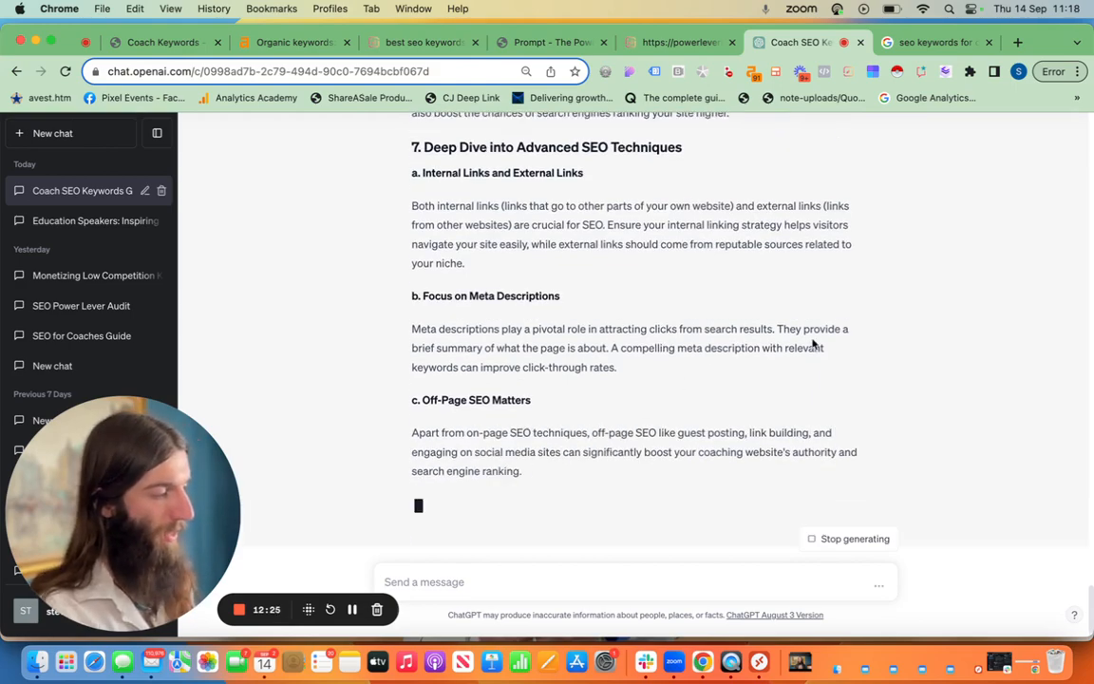
- Review the finished Part 2 and request the following section of the guide with "next"
{"action": "scroll", "coordinate": [813, 344], "scroll_direction": "up", "scroll_amount": 15}
{"action": "scroll", "coordinate": [814, 344], "scroll_direction": "up", "scroll_amount": 15}
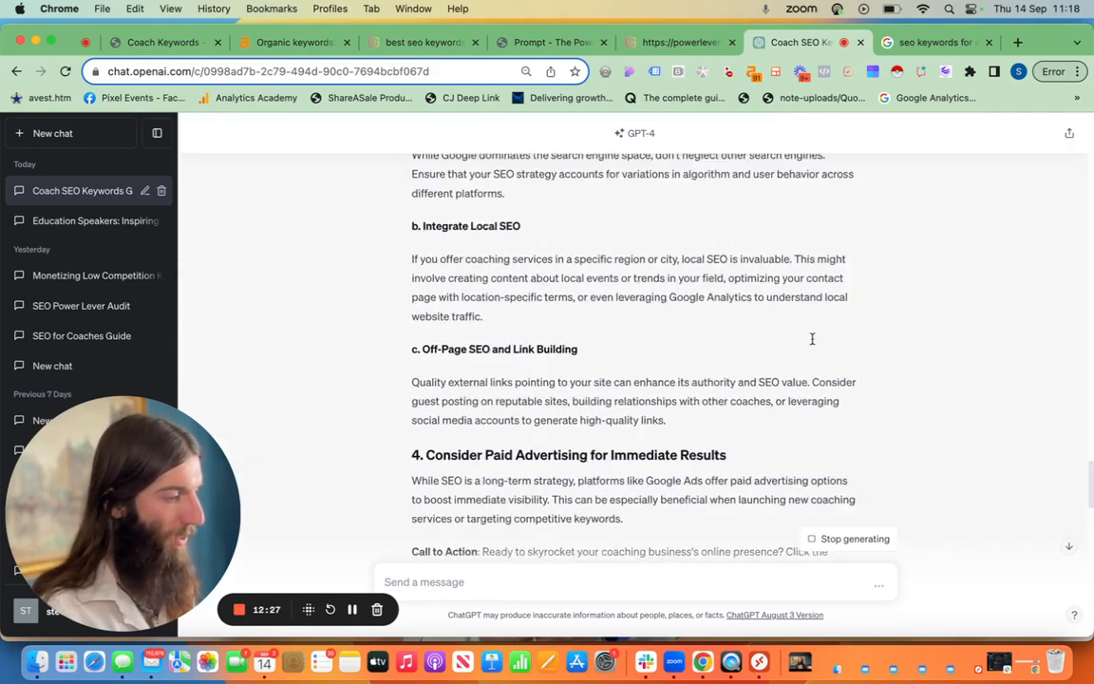
{"action": "scroll", "coordinate": [812, 339], "scroll_direction": "down", "scroll_amount": 20}
{"action": "scroll", "coordinate": [812, 339], "scroll_direction": "down", "scroll_amount": 5}
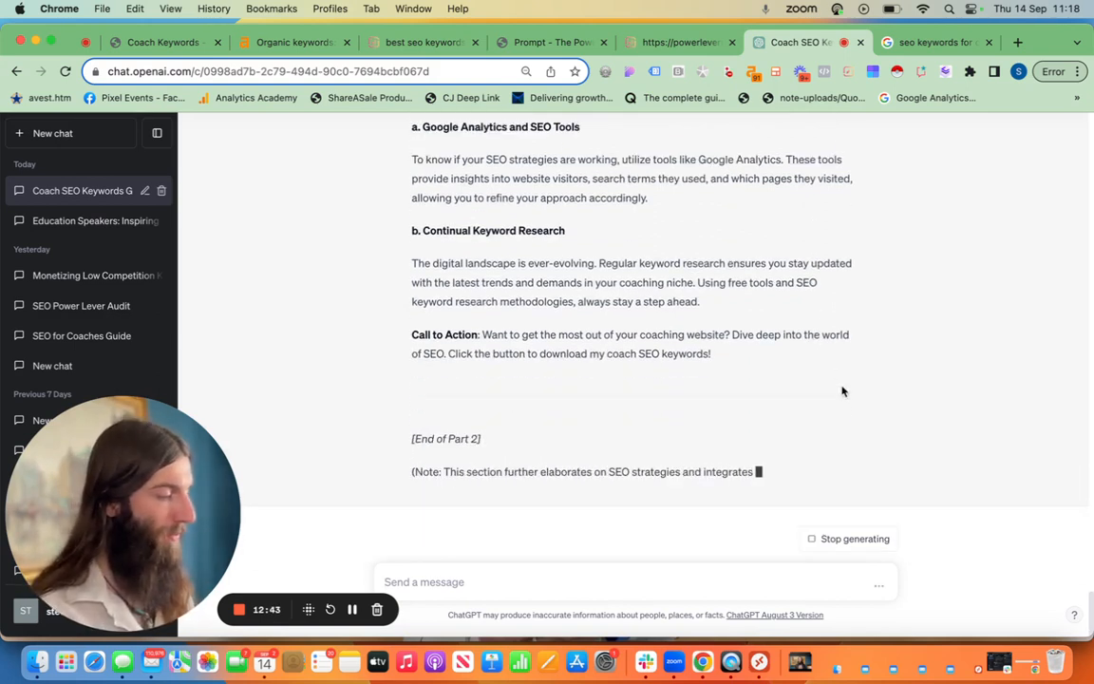
{"action": "type", "text": "ext"}
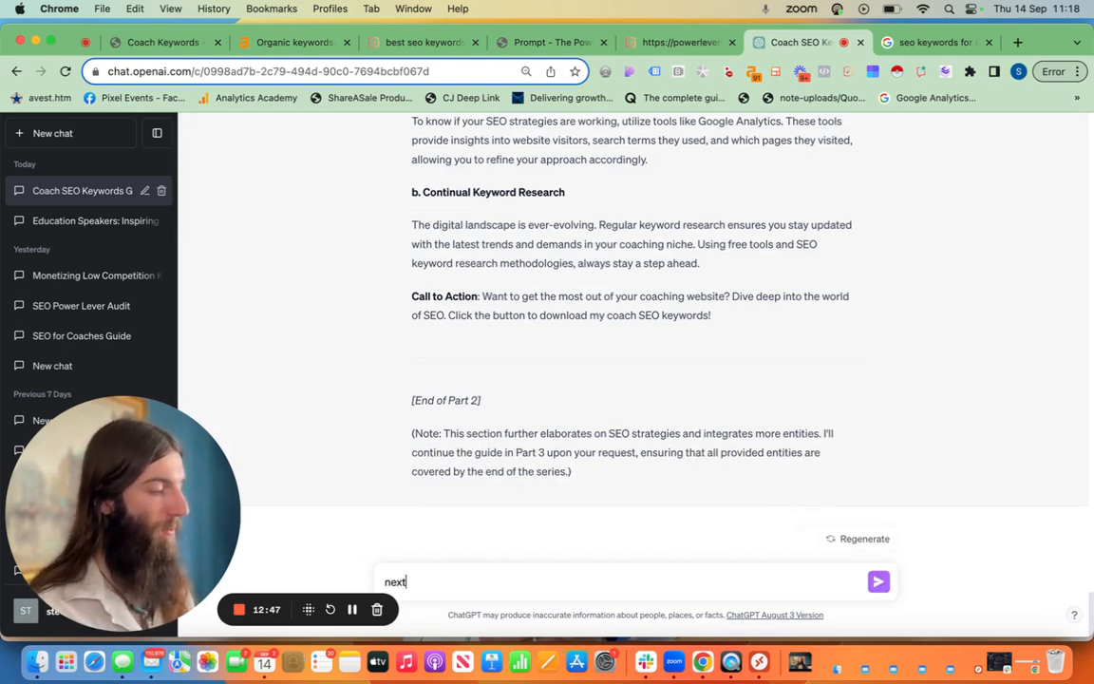
{"action": "key", "text": "Return"}
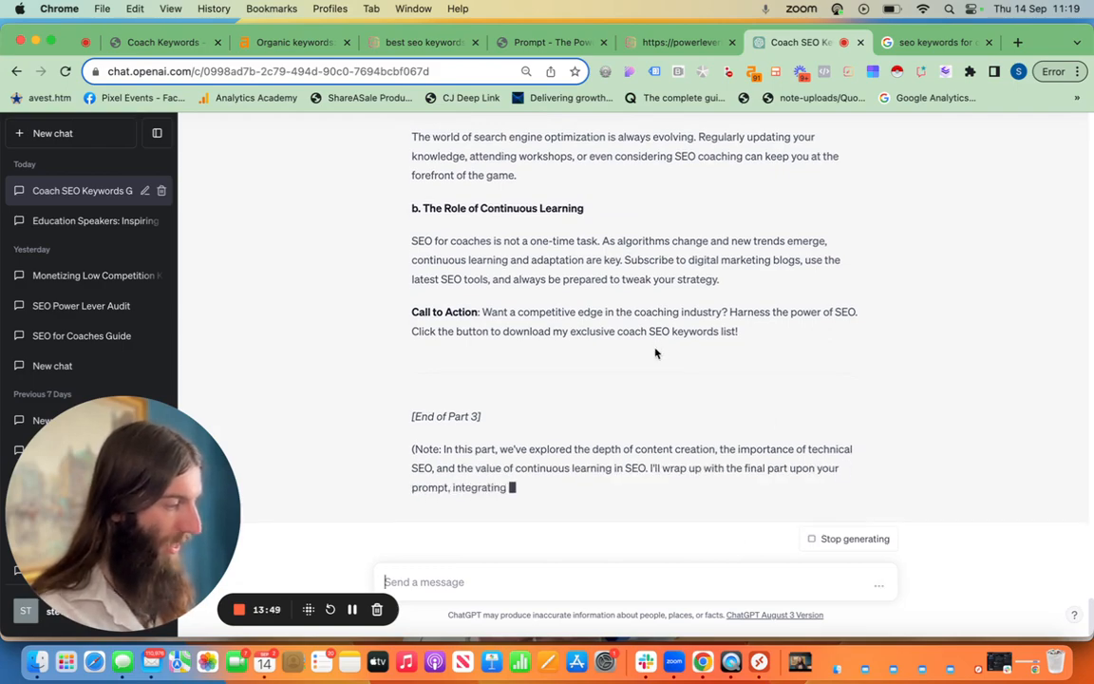
- Copy the whole generated guide, from the Part 1 title through the end of Part 3
{"action": "scroll", "coordinate": [655, 353], "scroll_direction": "up", "scroll_amount": 7}
{"action": "scroll", "coordinate": [655, 354], "scroll_direction": "up", "scroll_amount": 10}
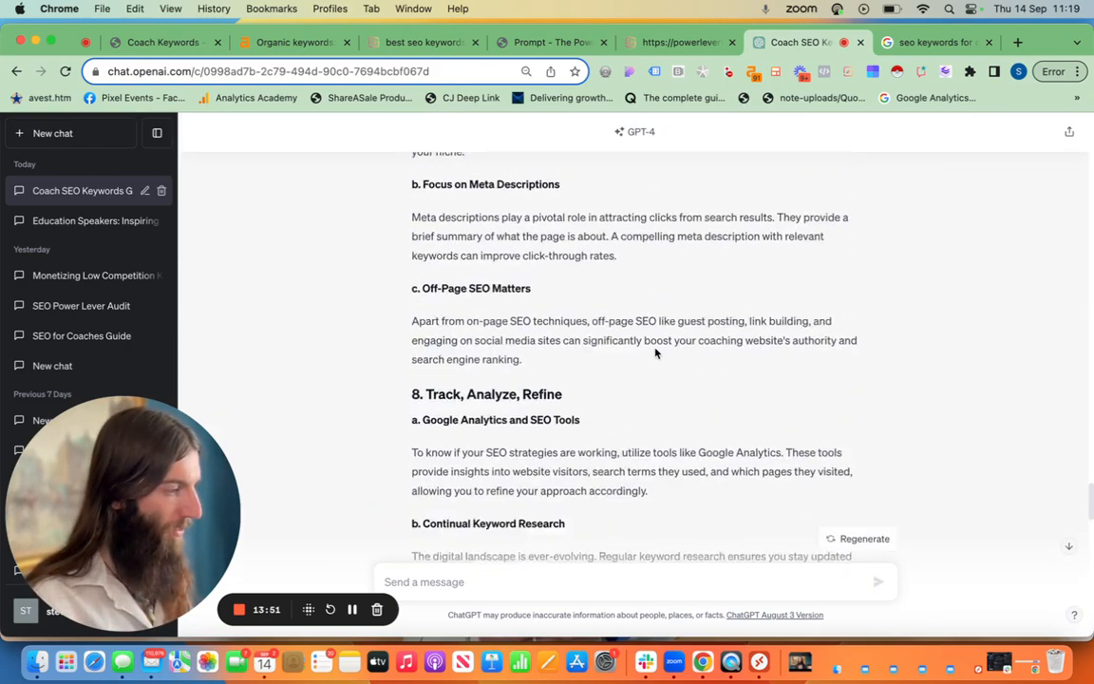
{"action": "scroll", "coordinate": [656, 353], "scroll_direction": "down", "scroll_amount": 20}
{"action": "left_click_drag", "start_coordinate": [743, 324], "coordinate": [391, 356]}
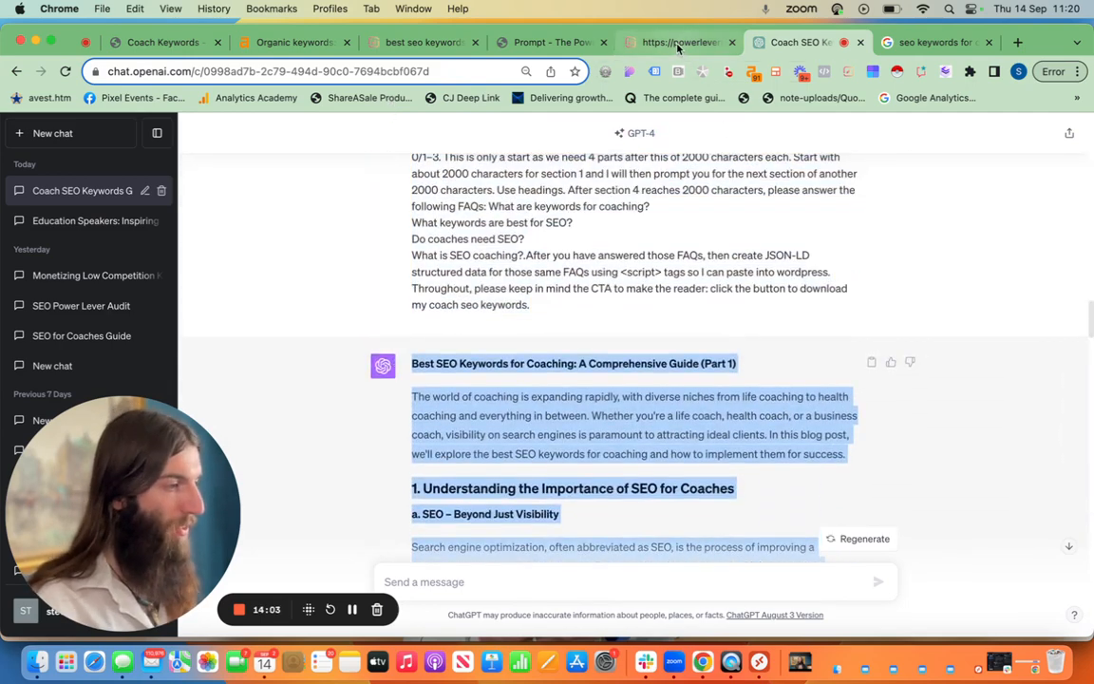
- Switch to the Surfer Content Editor draft and remove the broken link from the title "best seo keywords for coaching"
{"action": "left_click", "coordinate": [418, 43]}
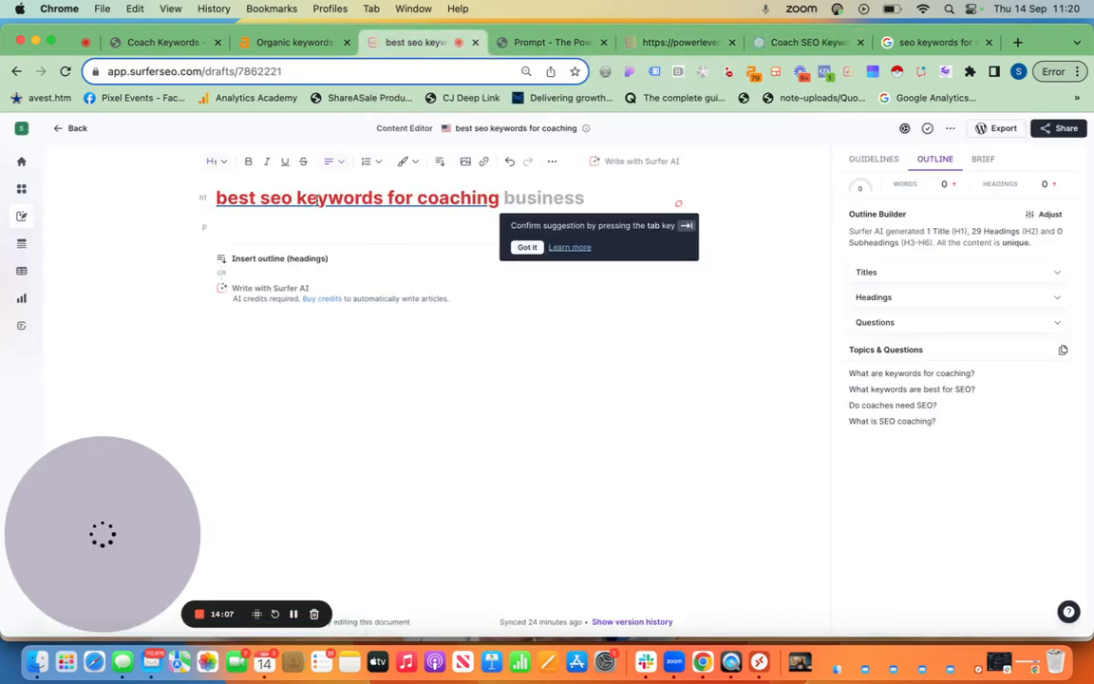
{"action": "left_click", "coordinate": [238, 197]}
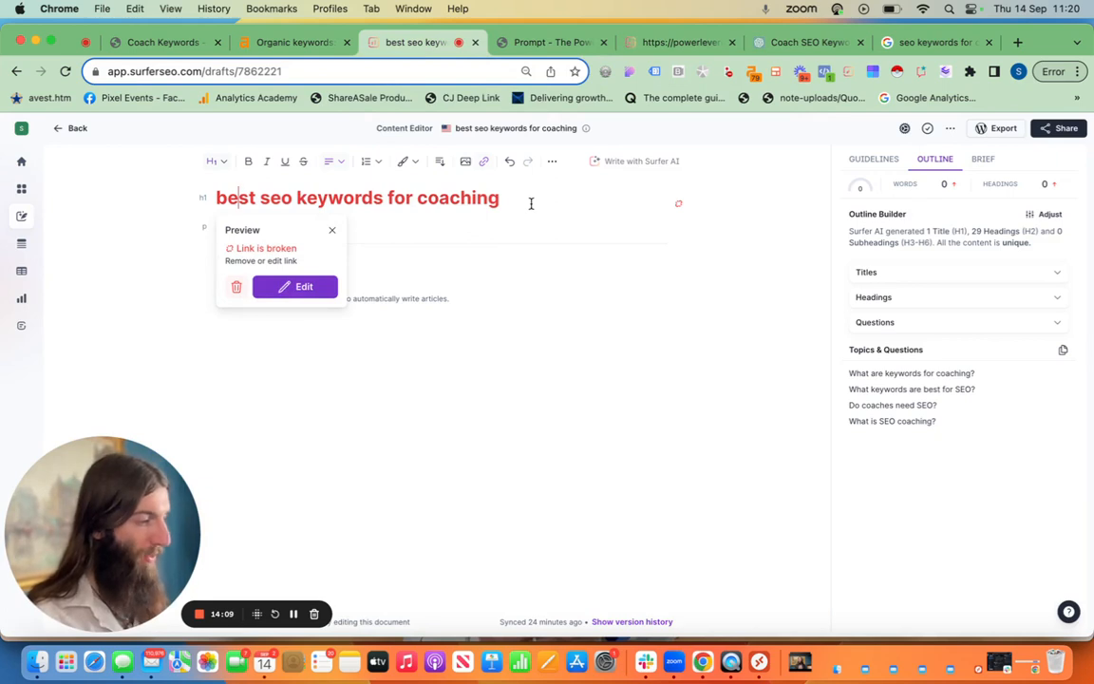
{"action": "left_click", "coordinate": [237, 287]}
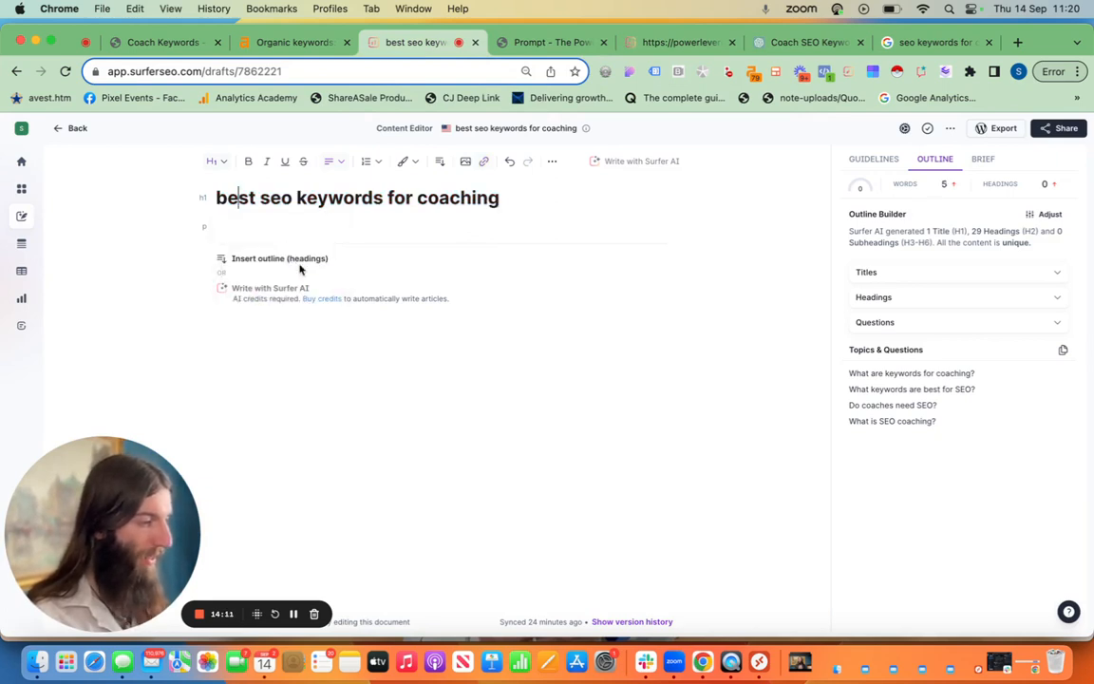
{"action": "left_click", "coordinate": [527, 201]}
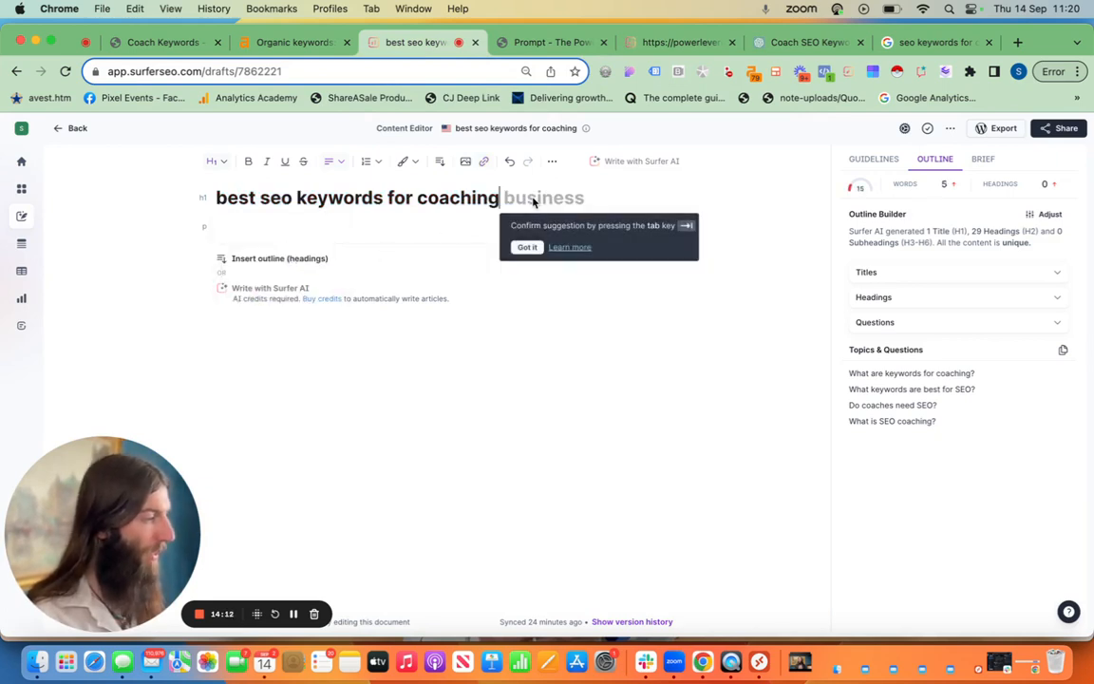
- Show the draft's content guidelines and paste the copied guide into the body below the title
{"action": "left_click", "coordinate": [876, 160]}
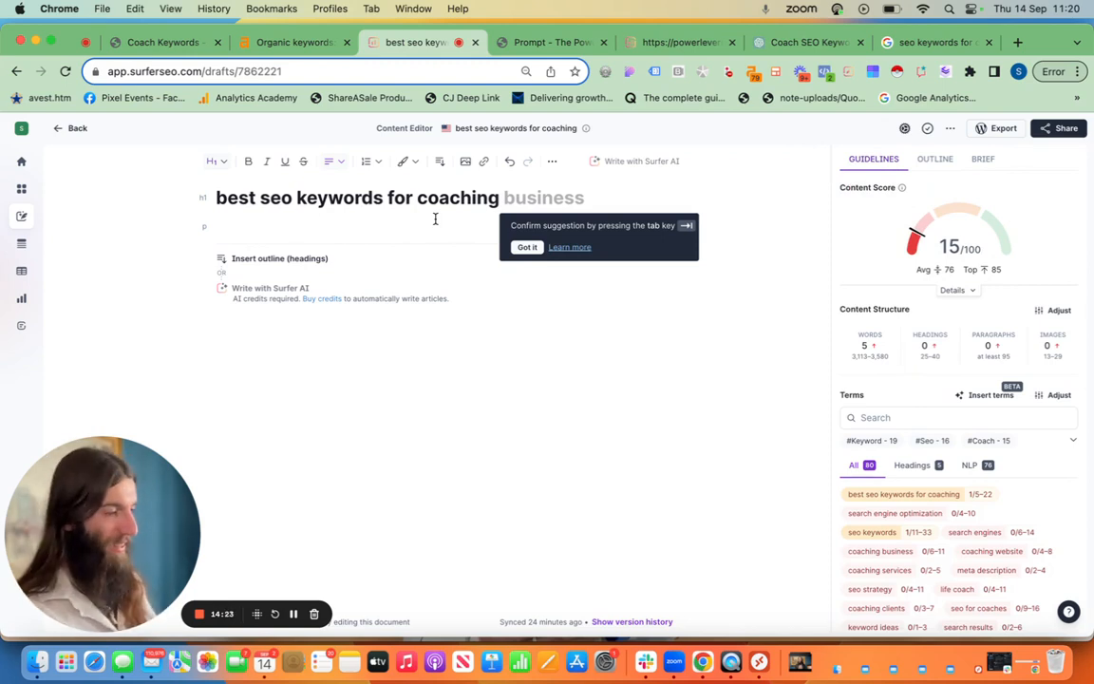
{"action": "left_click", "coordinate": [304, 229]}
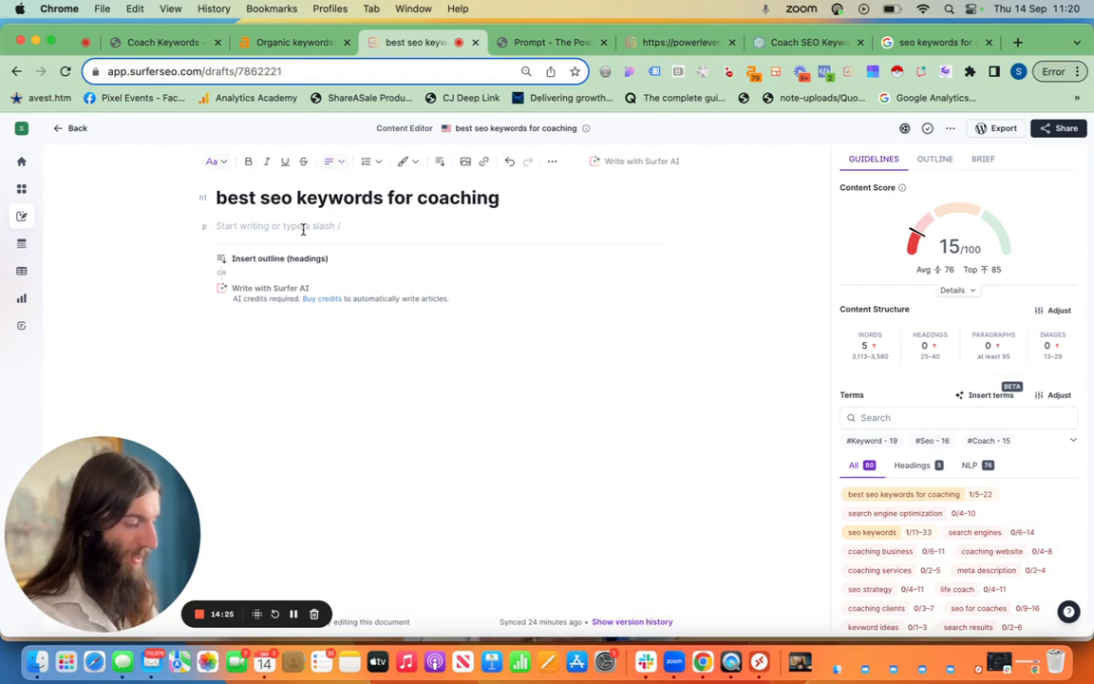
{"action": "key", "text": "super+v"}
- Review the pasted guide's content score, heading levels and leftover chat elements from the start through the end of Part 1
{"action": "scroll", "coordinate": [304, 229], "scroll_direction": "up", "scroll_amount": 4}
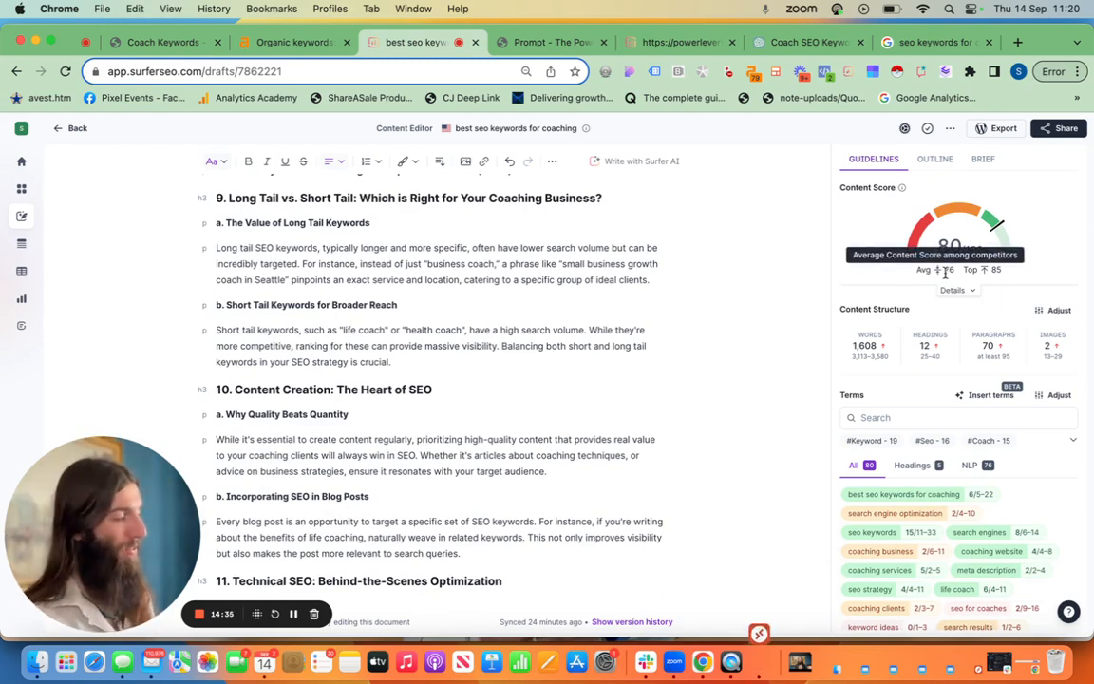
{"action": "scroll", "coordinate": [967, 514], "scroll_direction": "down", "scroll_amount": 5}
{"action": "scroll", "coordinate": [968, 514], "scroll_direction": "up", "scroll_amount": 10}
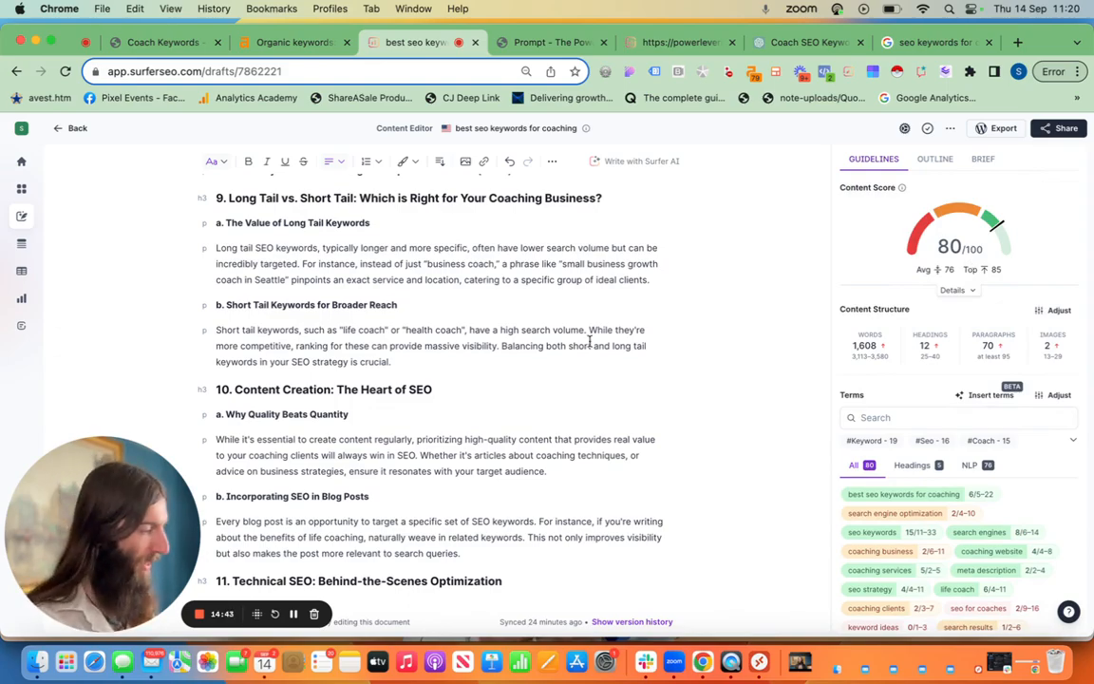
{"action": "scroll", "coordinate": [465, 304], "scroll_direction": "up", "scroll_amount": 20}
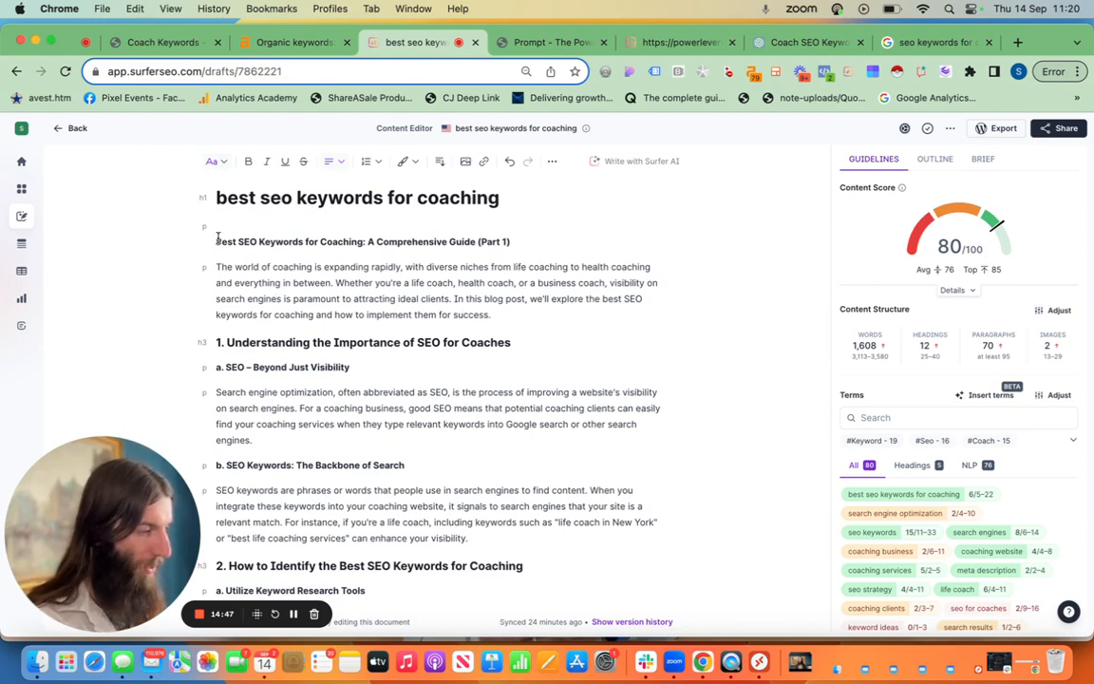
{"action": "scroll", "coordinate": [237, 346], "scroll_direction": "down", "scroll_amount": 4}
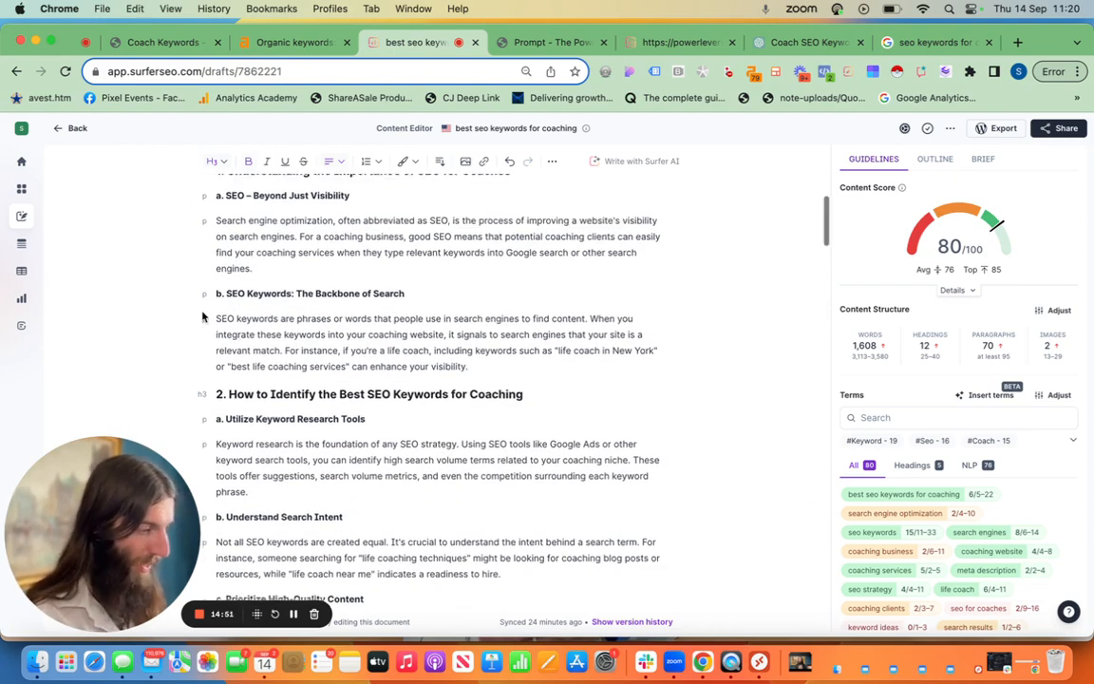
{"action": "scroll", "coordinate": [203, 398], "scroll_direction": "down", "scroll_amount": 6}
{"action": "scroll", "coordinate": [203, 360], "scroll_direction": "down", "scroll_amount": 20}
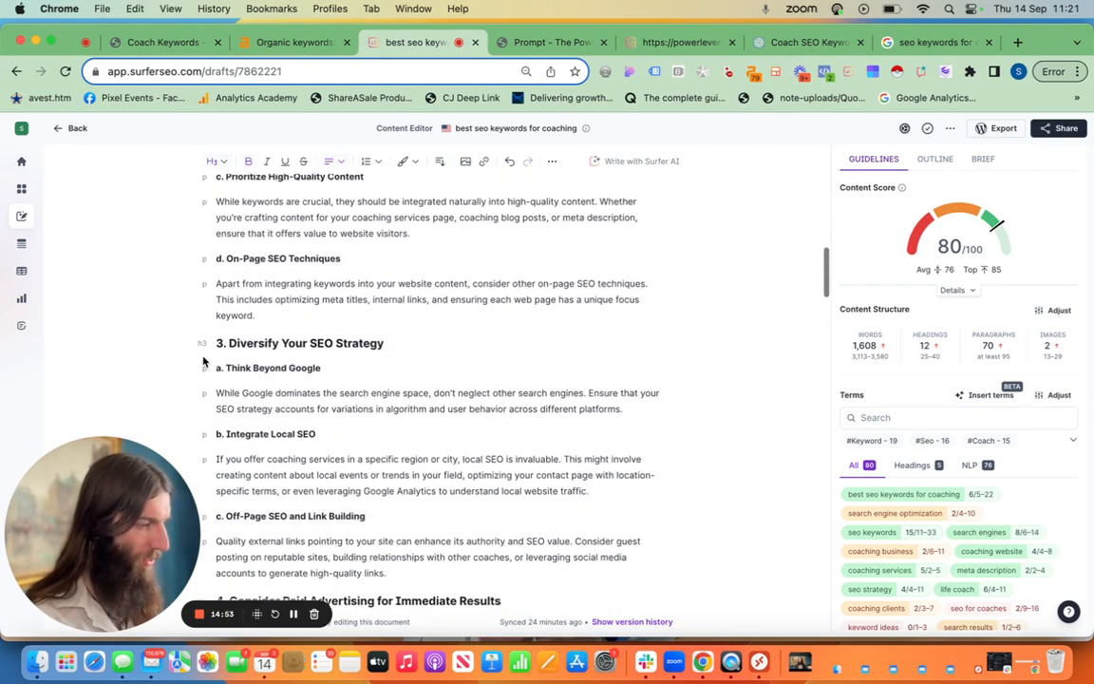
{"action": "scroll", "coordinate": [202, 360], "scroll_direction": "up", "scroll_amount": 15}
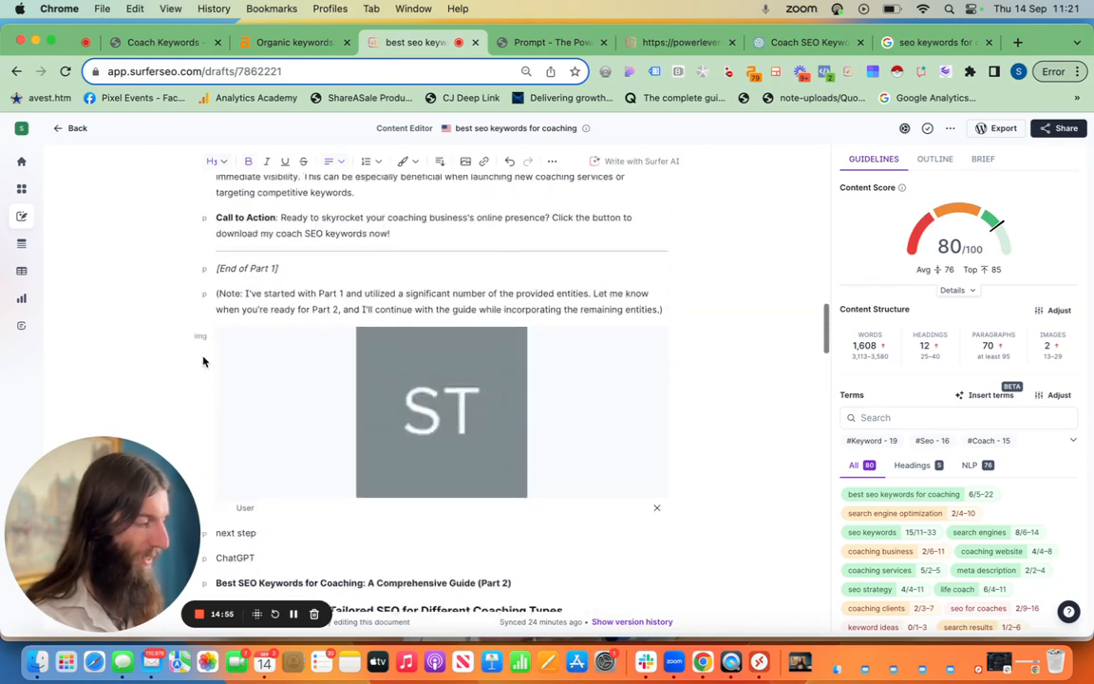
- Delete the user avatar image and the stray "next step" and "ChatGPT" lines between Part 1 and Part 2
{"action": "left_click", "coordinate": [598, 420]}
{"action": "key", "text": "BackSpace"}
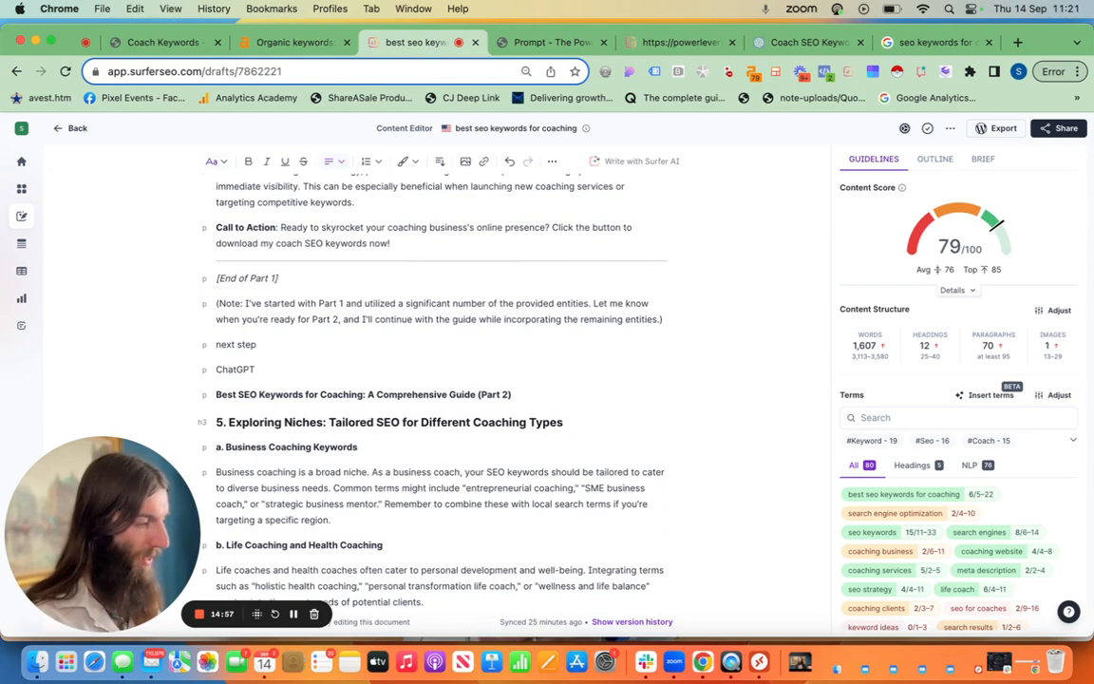
{"action": "left_click_drag", "start_coordinate": [254, 370], "coordinate": [215, 344]}
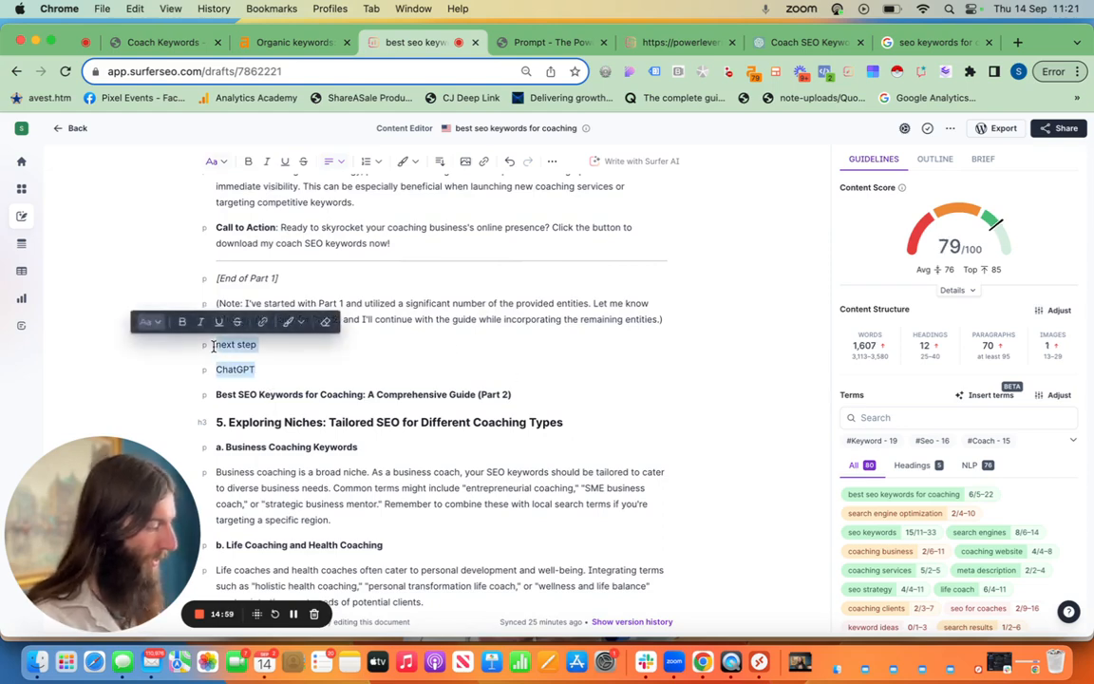
{"action": "key", "text": "BackSpace"}
{"action": "key", "text": "BackSpace"}
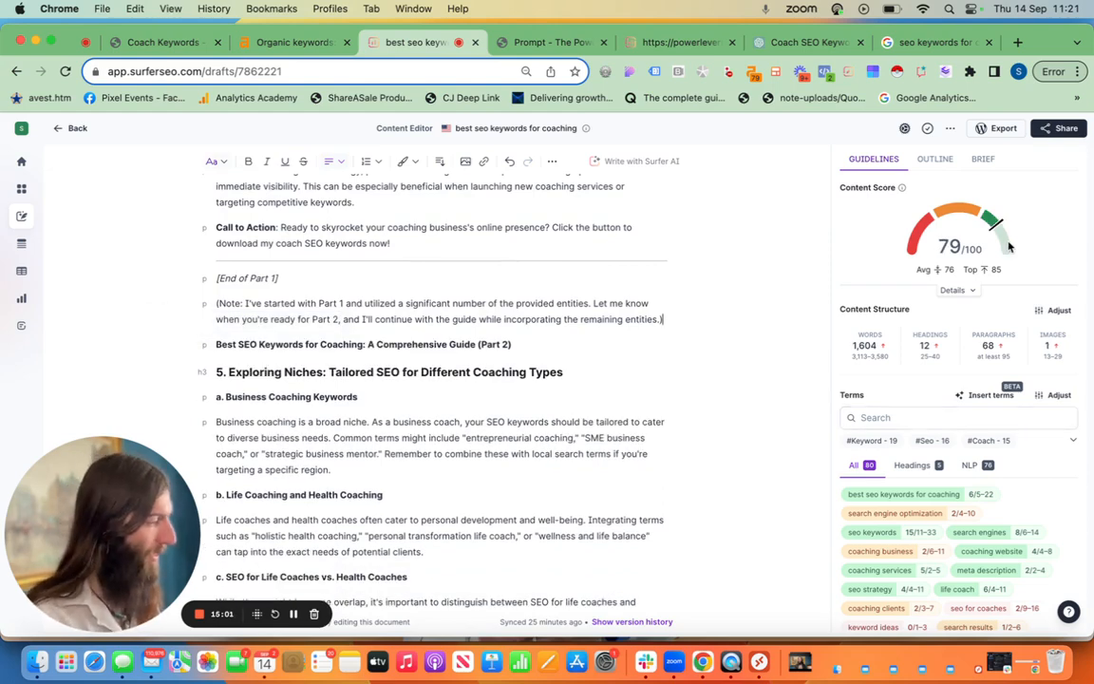
- Start the automatic insertion of terms and set the "2. How to Identify the Best SEO Keywords for Coaching" heading to Heading 2
{"action": "left_click", "coordinate": [981, 397]}
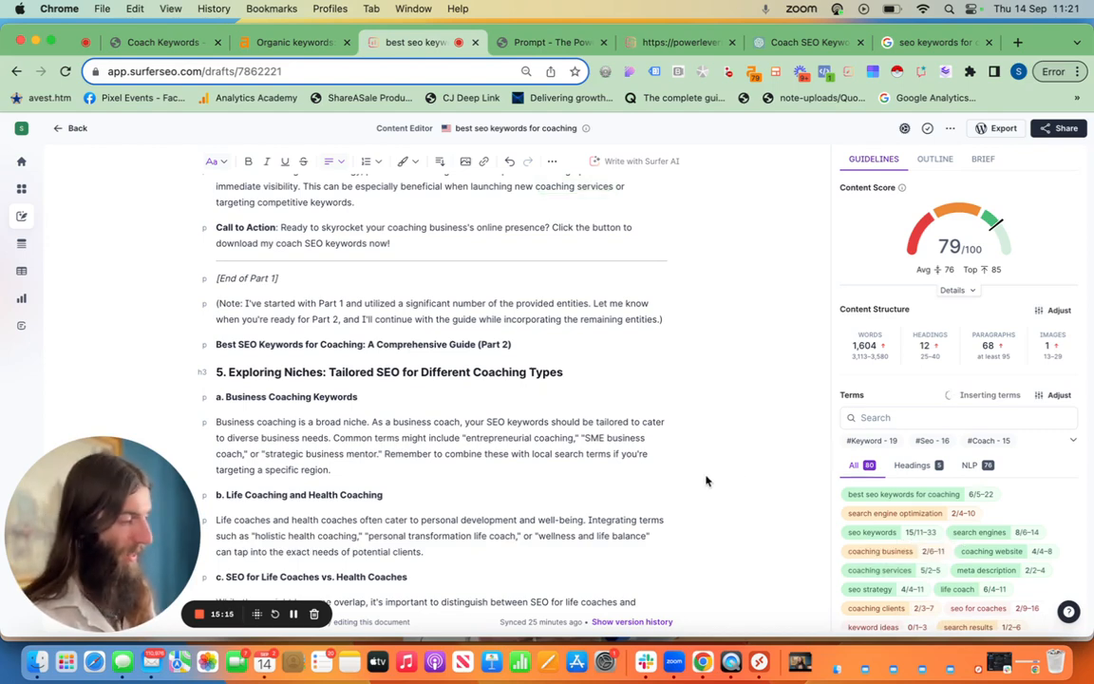
{"action": "scroll", "coordinate": [706, 480], "scroll_direction": "down", "scroll_amount": 10}
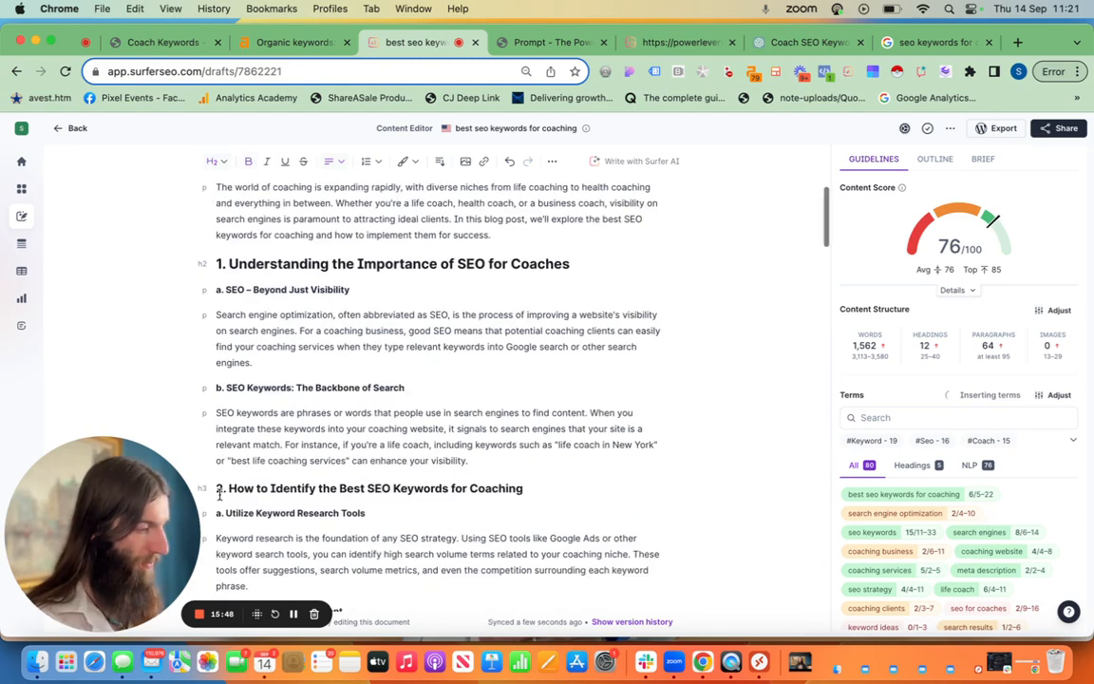
{"action": "left_click", "coordinate": [215, 162]}
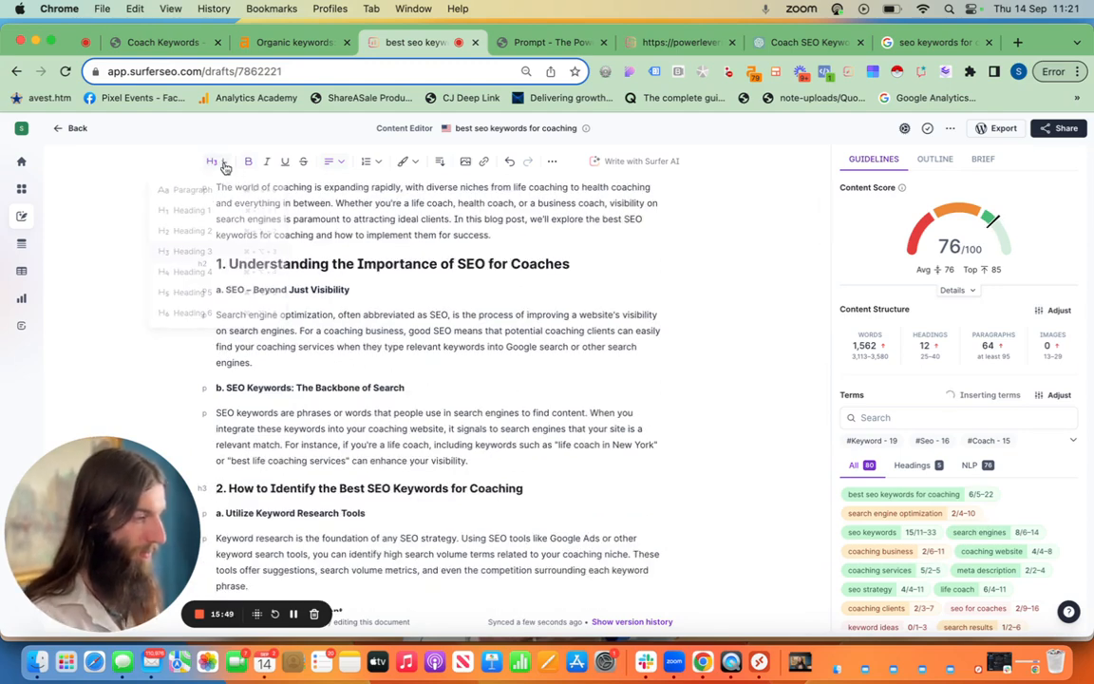
{"action": "left_click", "coordinate": [198, 230]}
{"action": "scroll", "coordinate": [312, 399], "scroll_direction": "down", "scroll_amount": 5}
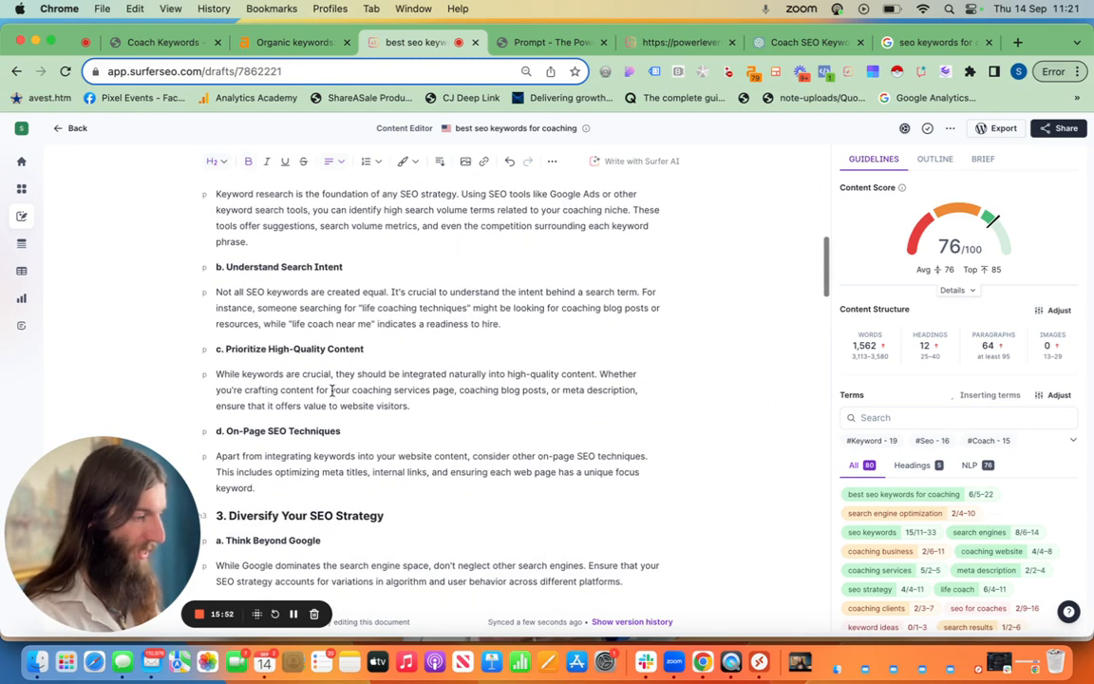
- Set the "3. Diversify Your SEO Strategy" and "4. Consider Paid Advertising for Immediate Results" headings to Heading 2
{"action": "scroll", "coordinate": [489, 371], "scroll_direction": "up", "scroll_amount": 5}
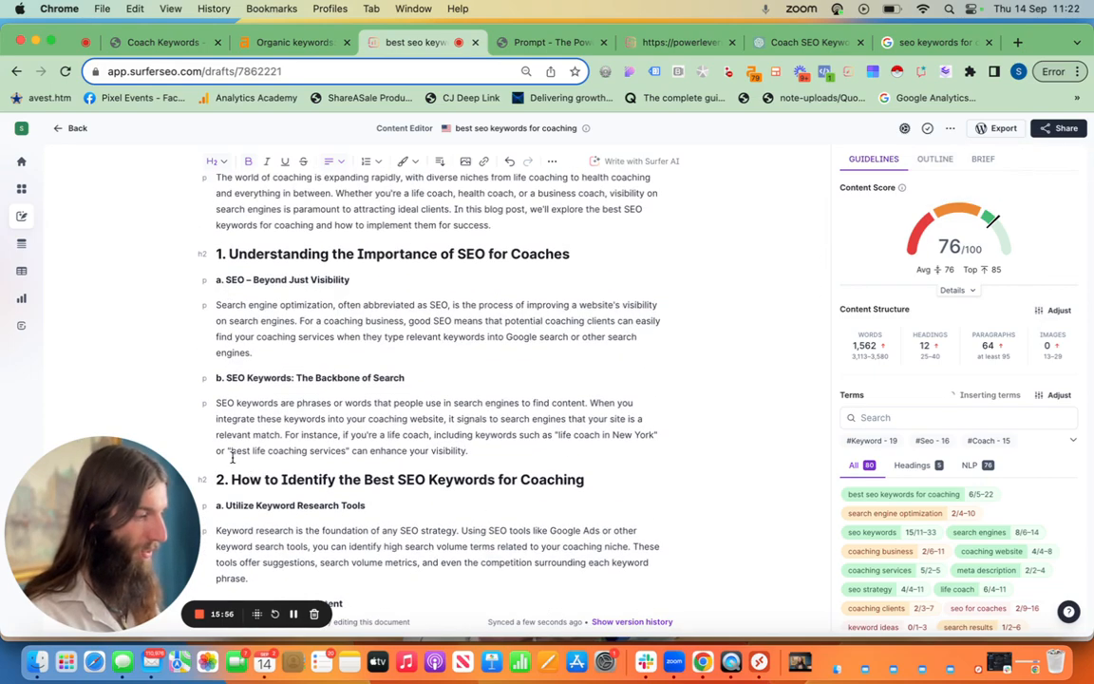
{"action": "scroll", "coordinate": [230, 457], "scroll_direction": "down", "scroll_amount": 5}
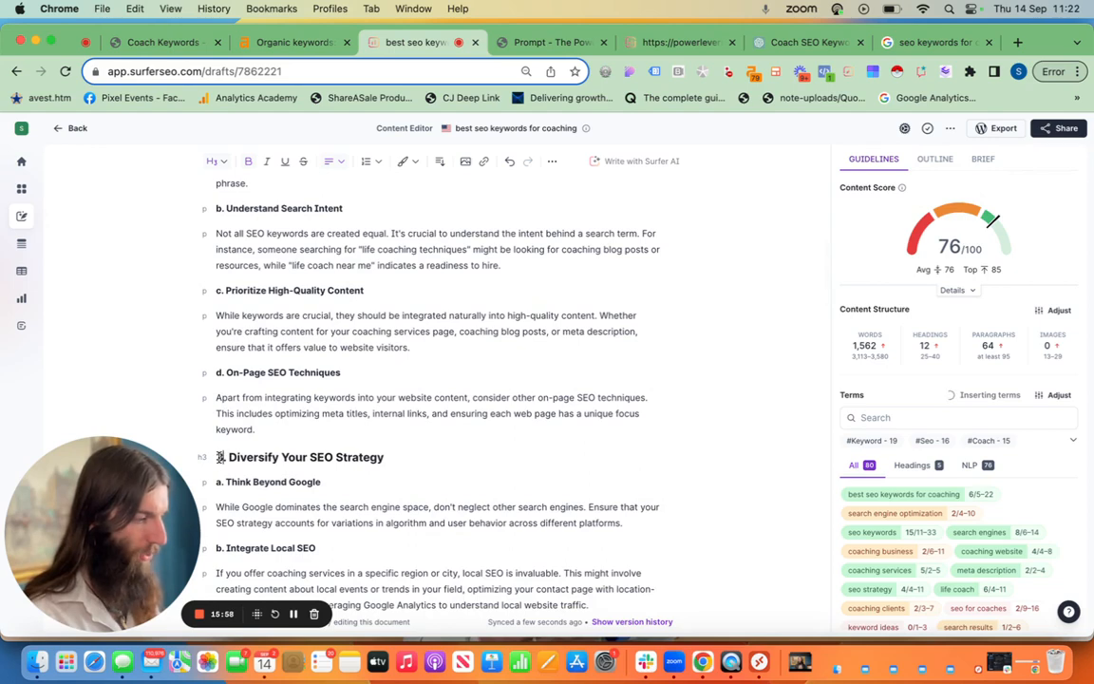
{"action": "left_click", "coordinate": [215, 161]}
{"action": "left_click", "coordinate": [200, 227]}
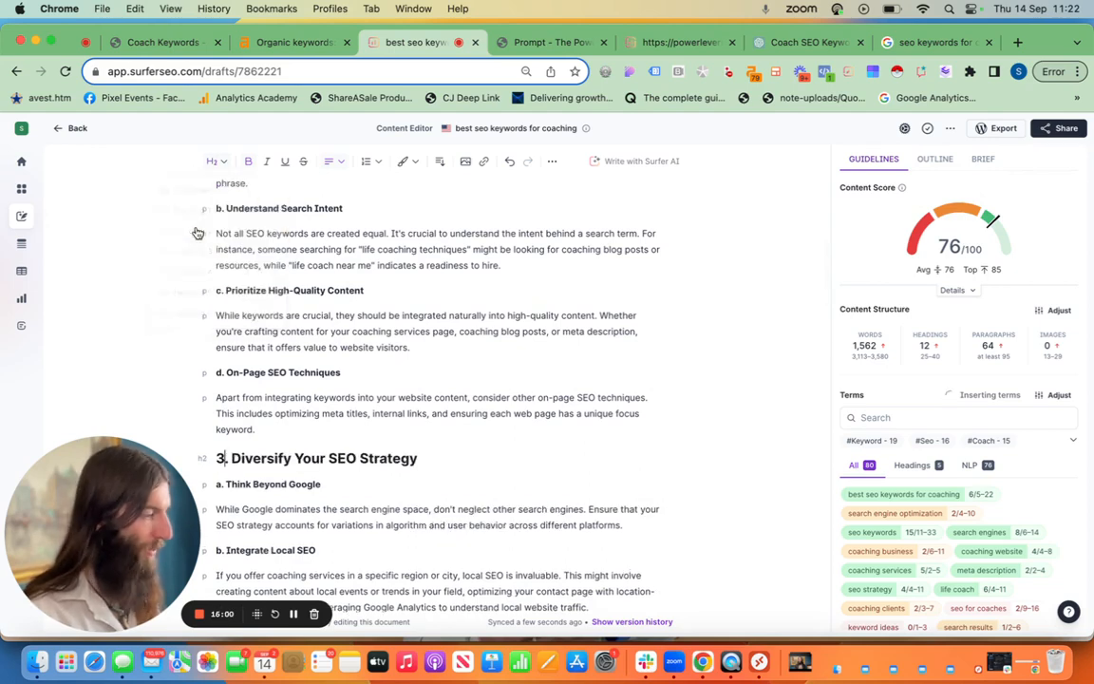
{"action": "scroll", "coordinate": [278, 389], "scroll_direction": "down", "scroll_amount": 4}
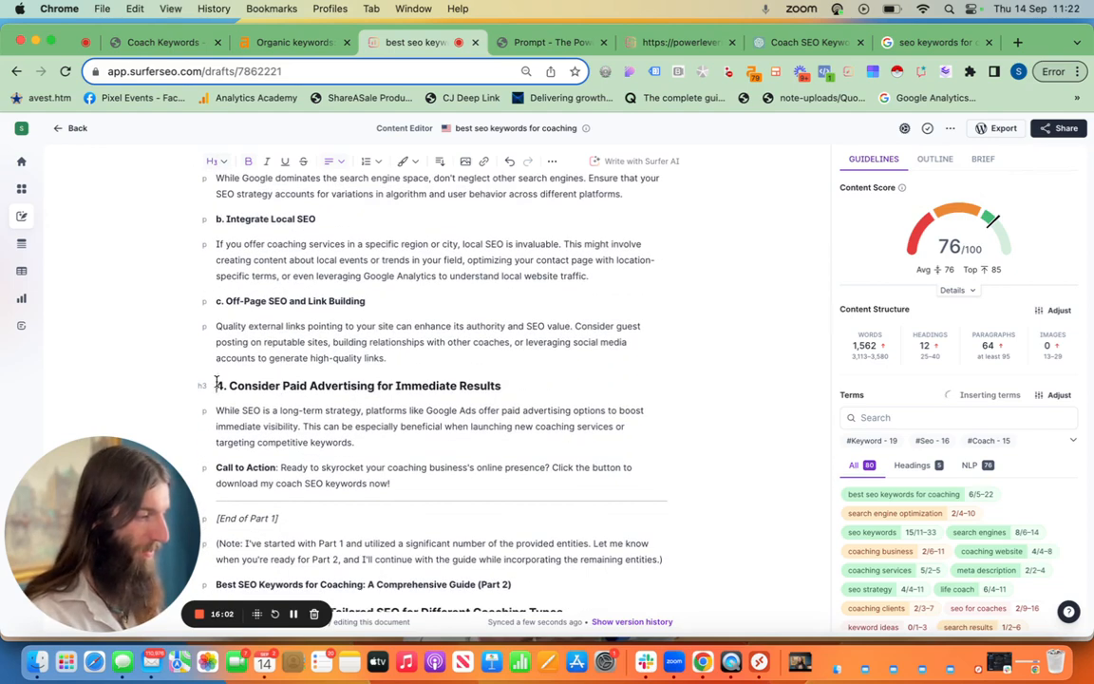
{"action": "left_click", "coordinate": [215, 161]}
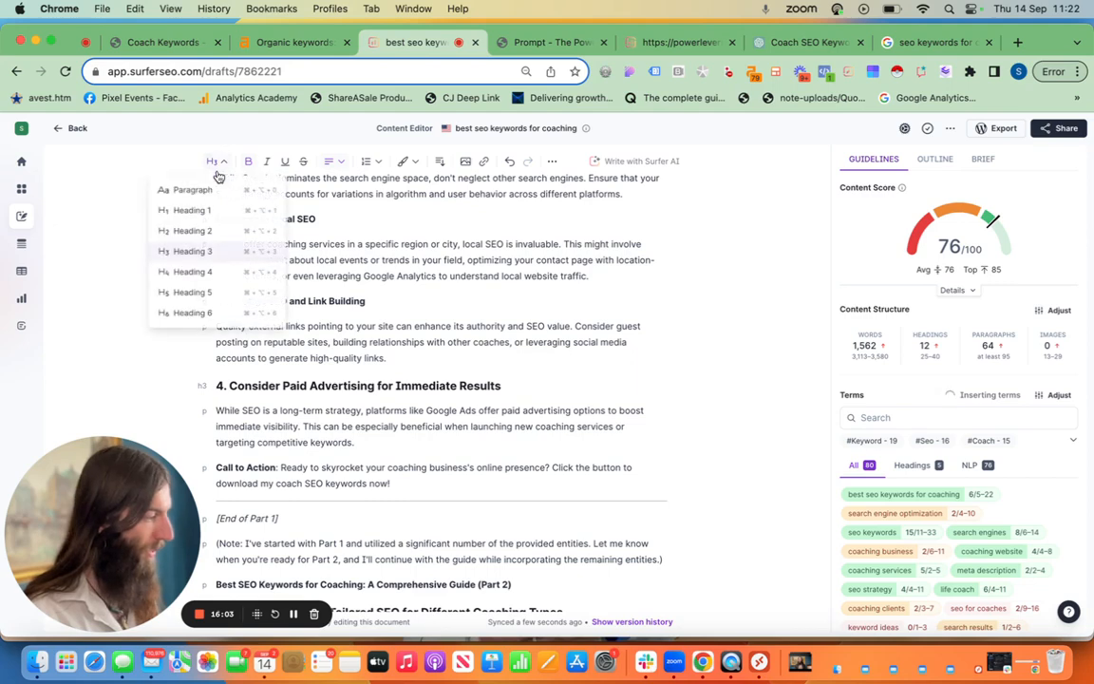
{"action": "left_click", "coordinate": [196, 230]}
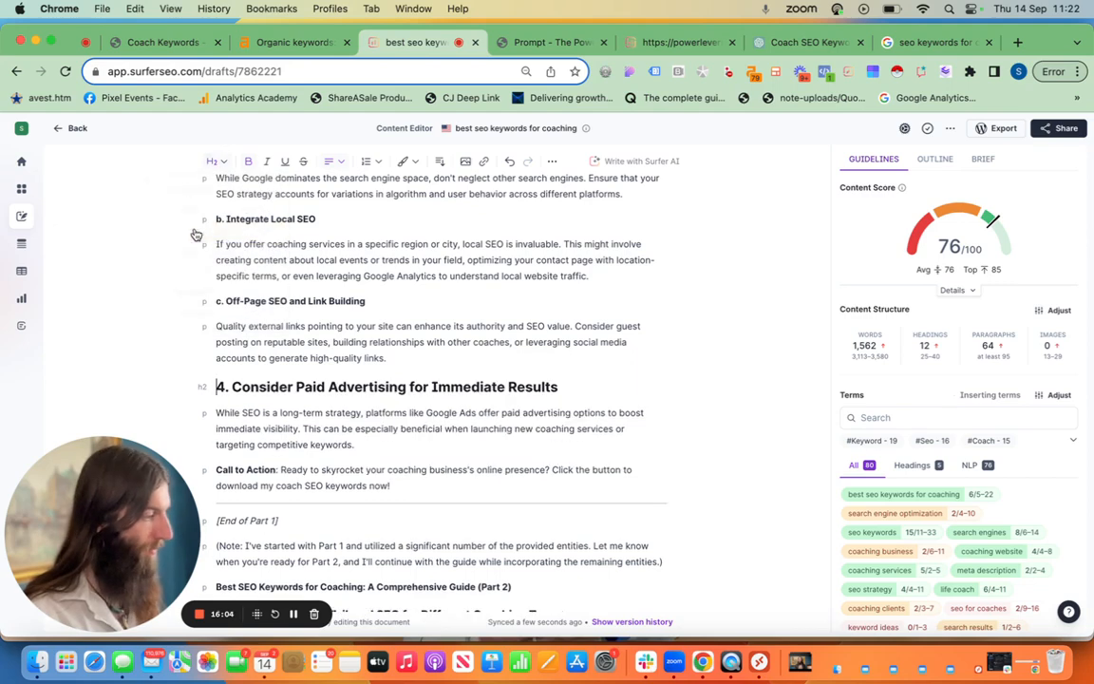
- Set section 3's subheadings, "Off-Page SEO and Link Building", "Integrate Local SEO" and "Think Beyond Google", to Heading 3
{"action": "left_click", "coordinate": [220, 300]}
{"action": "left_click", "coordinate": [215, 162]}
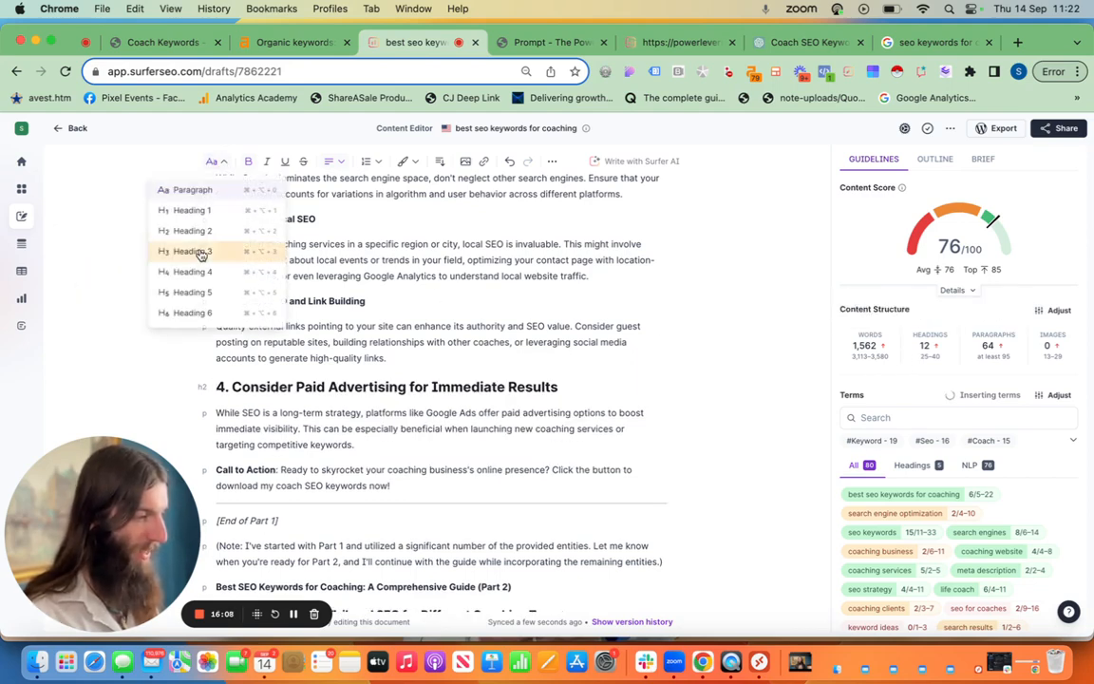
{"action": "left_click", "coordinate": [202, 252]}
{"action": "left_click", "coordinate": [214, 162]}
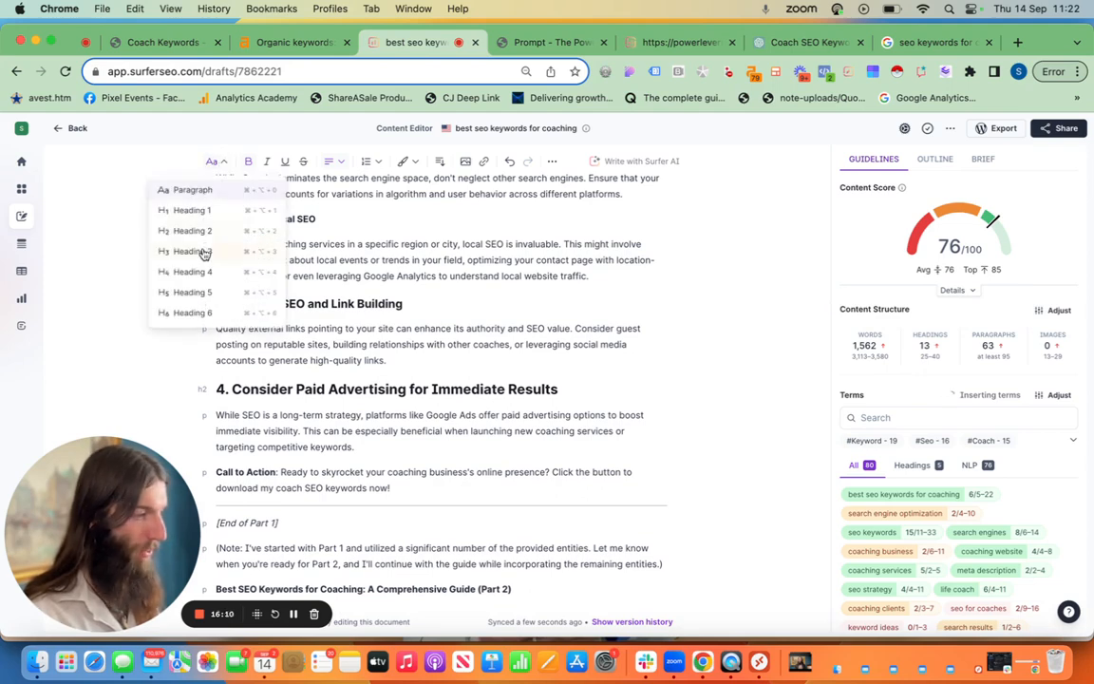
{"action": "left_click", "coordinate": [202, 252]}
{"action": "scroll", "coordinate": [312, 319], "scroll_direction": "up", "scroll_amount": 5}
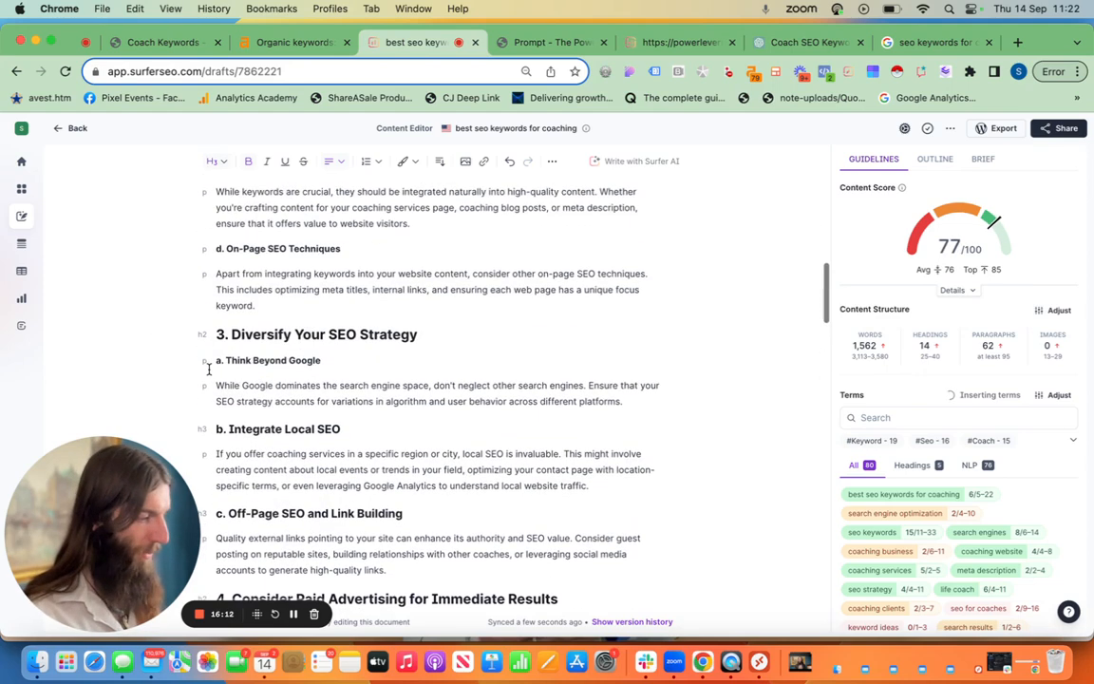
{"action": "left_click", "coordinate": [213, 362]}
{"action": "left_click", "coordinate": [213, 161]}
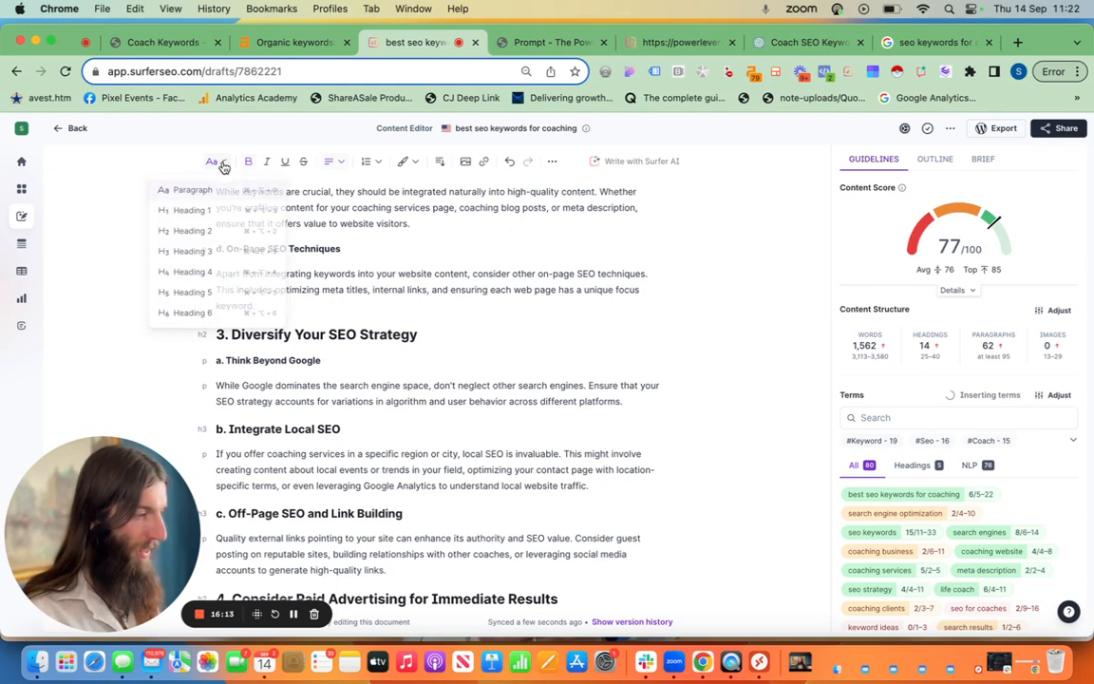
{"action": "left_click", "coordinate": [208, 251]}
- Set the "5. Exploring Niches: Tailored SEO for Different Coaching Types" heading to Heading 2 and delete the empty paragraph above it
{"action": "scroll", "coordinate": [285, 332], "scroll_direction": "up", "scroll_amount": 2}
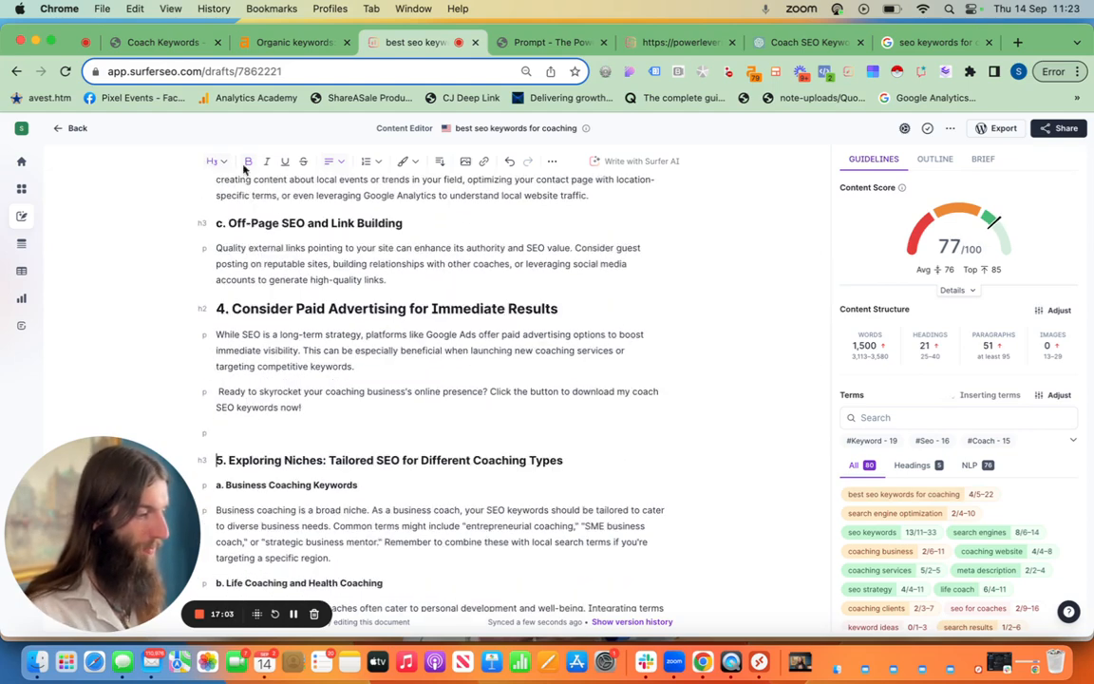
{"action": "left_click", "coordinate": [214, 161]}
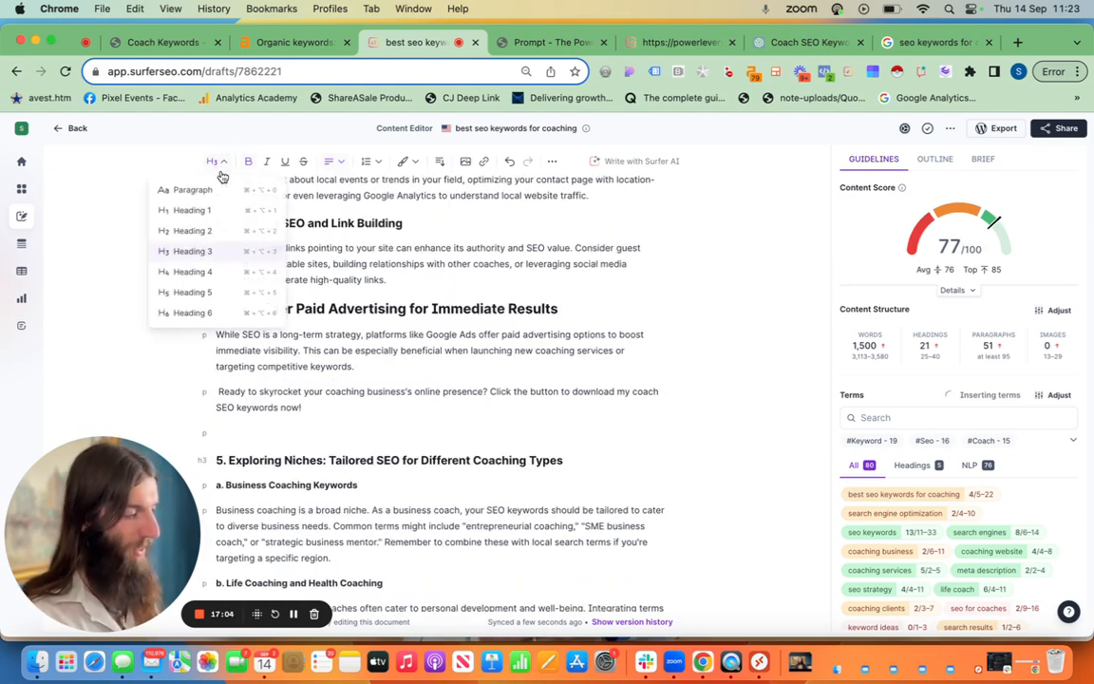
{"action": "left_click", "coordinate": [208, 234]}
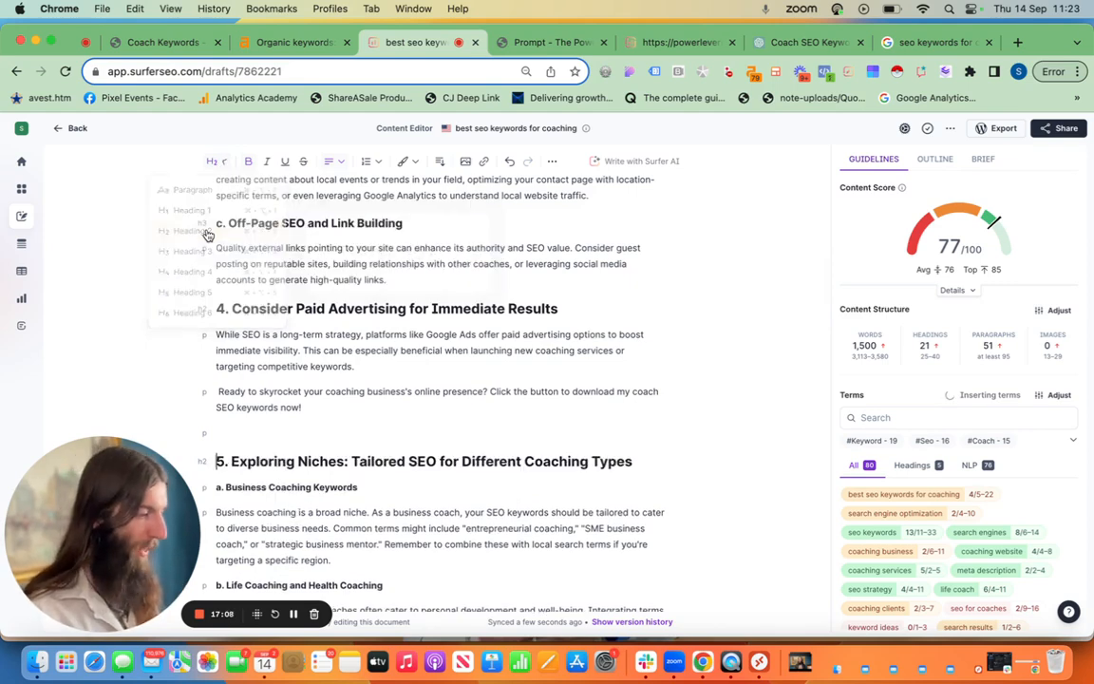
{"action": "scroll", "coordinate": [855, 467], "scroll_direction": "down", "scroll_amount": 5}
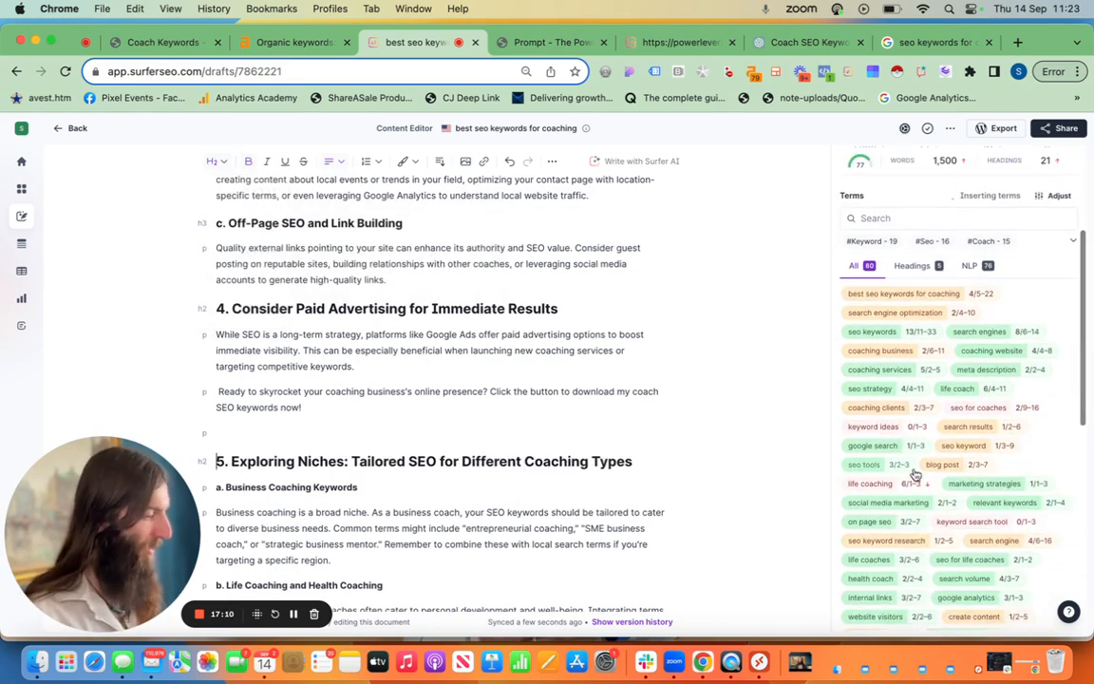
{"action": "scroll", "coordinate": [439, 366], "scroll_direction": "down", "scroll_amount": 3}
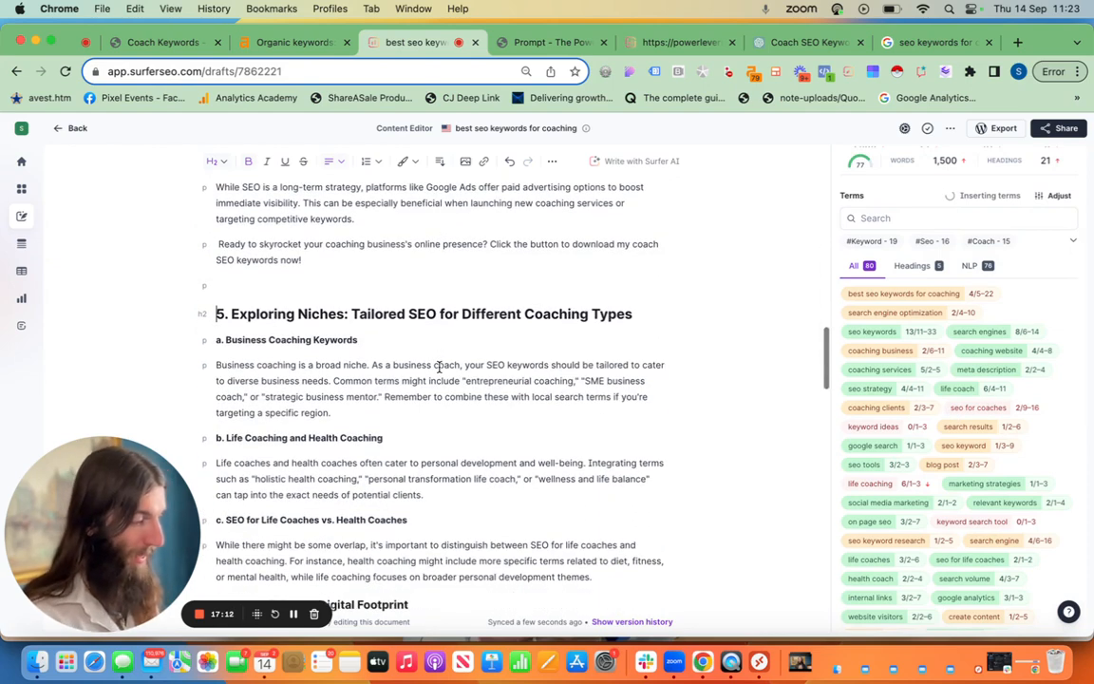
{"action": "key", "text": "BackSpace"}
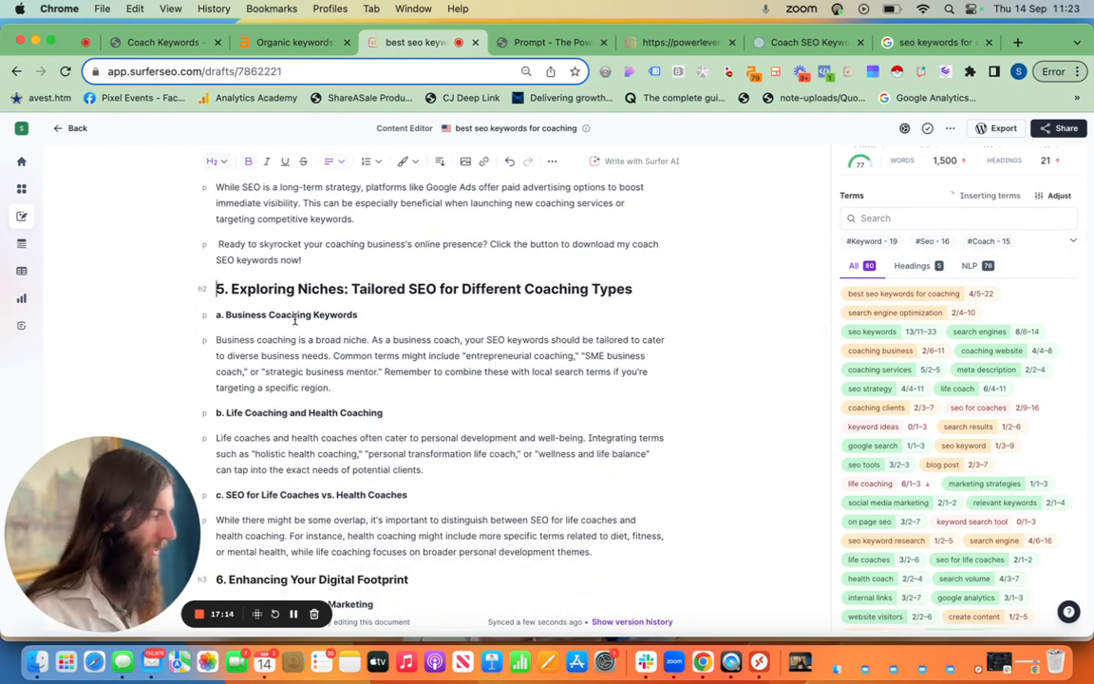
- Set section 5's subheadings a to c, from "Business Coaching Keywords" to "SEO for Life Coaches vs. Health Coaches", to Heading 3
{"action": "scroll", "coordinate": [294, 320], "scroll_direction": "down", "scroll_amount": 4}
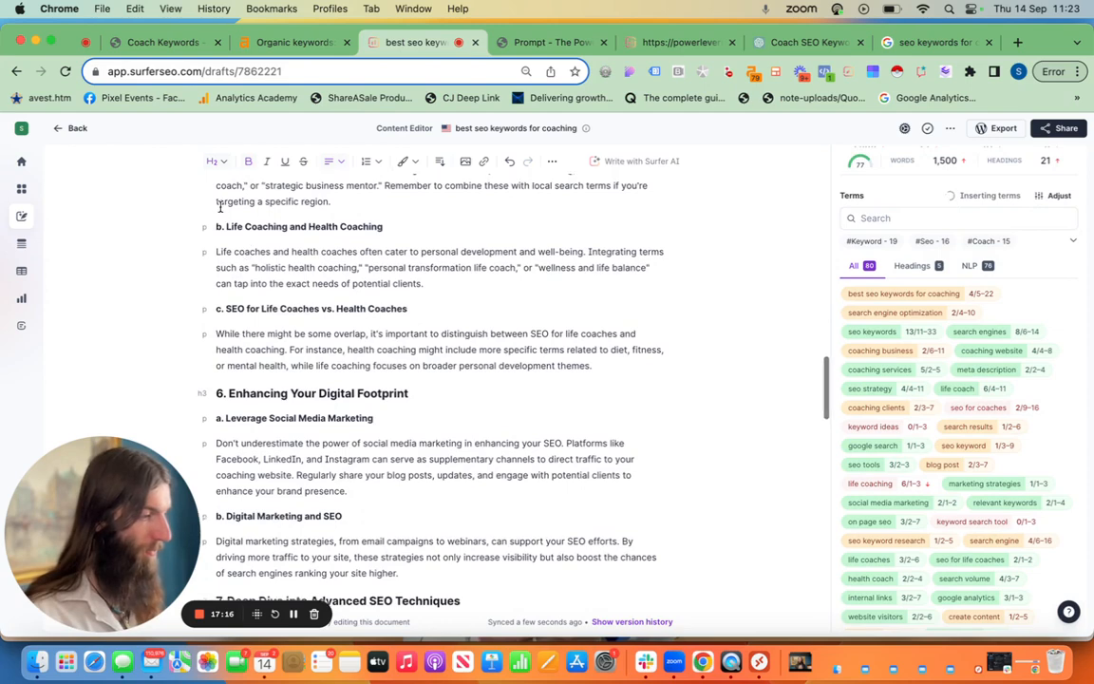
{"action": "scroll", "coordinate": [218, 214], "scroll_direction": "up", "scroll_amount": 1}
{"action": "scroll", "coordinate": [214, 228], "scroll_direction": "up", "scroll_amount": 2}
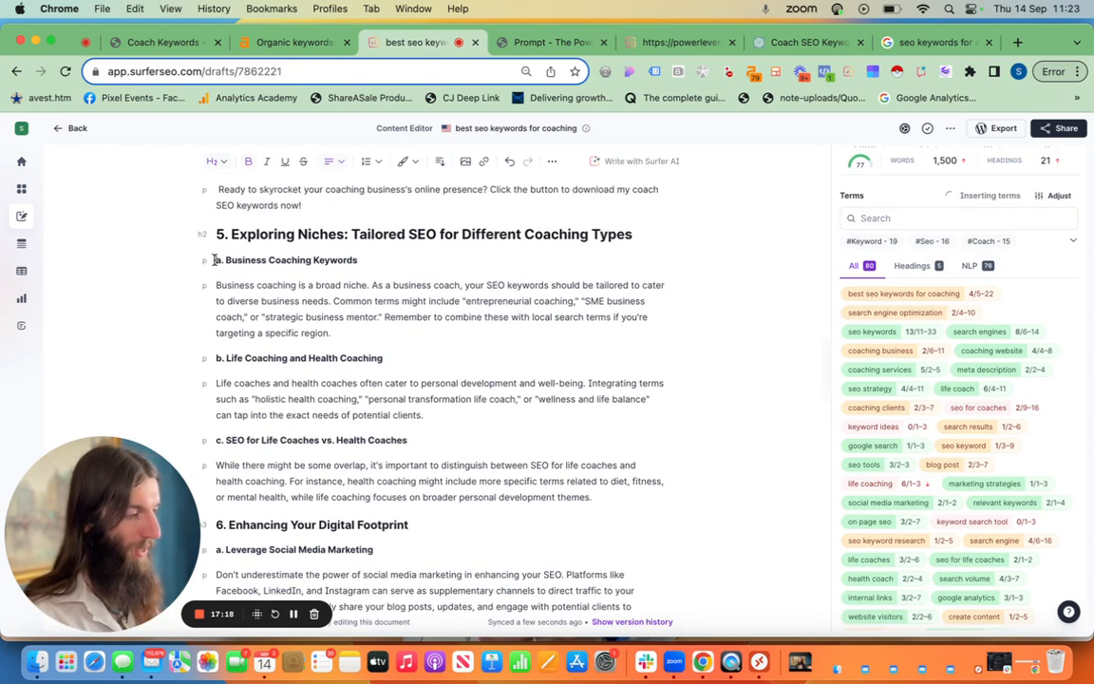
{"action": "left_click", "coordinate": [214, 259]}
{"action": "left_click", "coordinate": [217, 160]}
{"action": "left_click", "coordinate": [195, 251]}
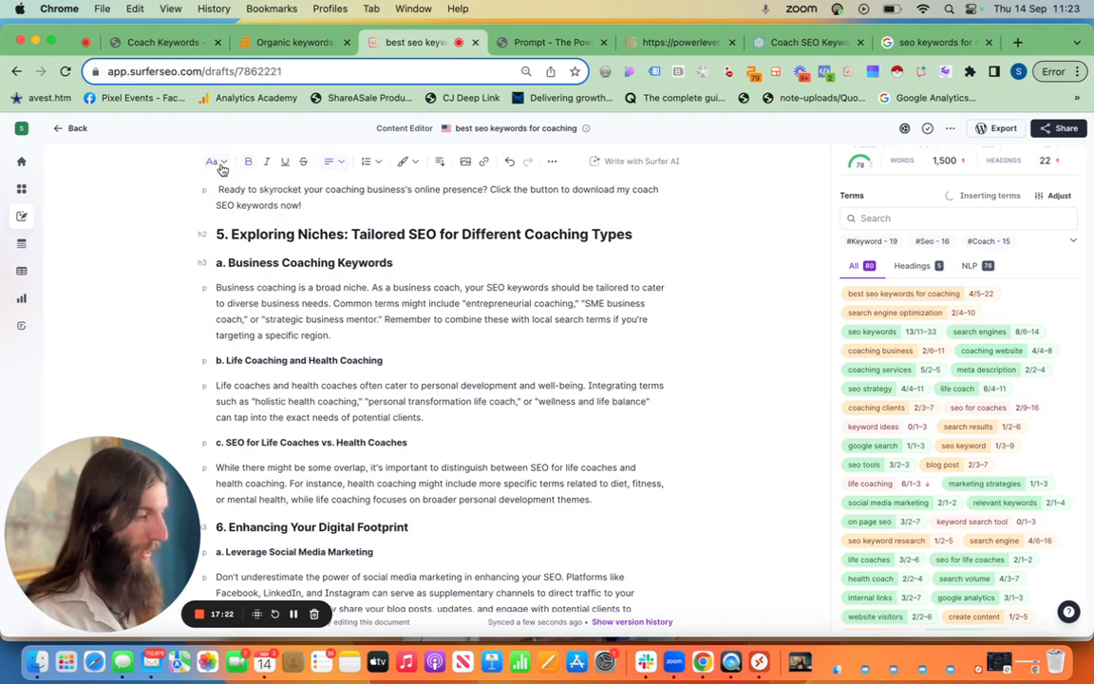
{"action": "left_click", "coordinate": [218, 162]}
{"action": "left_click", "coordinate": [195, 252]}
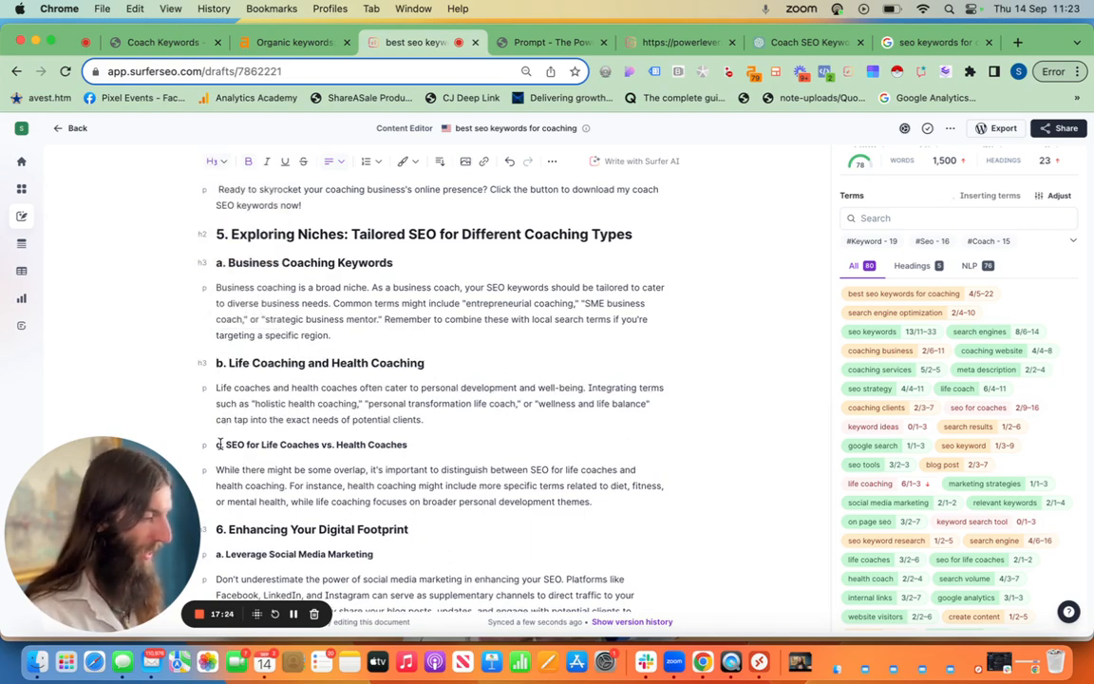
{"action": "left_click", "coordinate": [219, 163]}
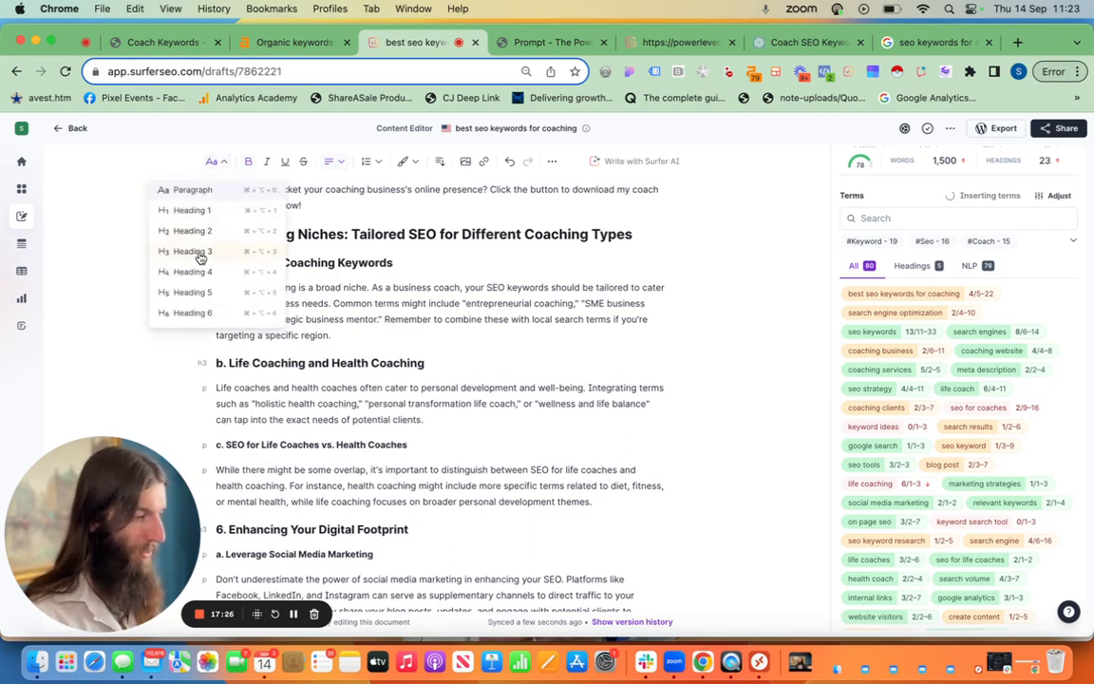
{"action": "left_click", "coordinate": [183, 242]}
- Open the text style choices for the "6. Enhancing Your Digital Footprint" heading
{"action": "scroll", "coordinate": [290, 430], "scroll_direction": "down", "scroll_amount": 3}
{"action": "left_click", "coordinate": [217, 412]}
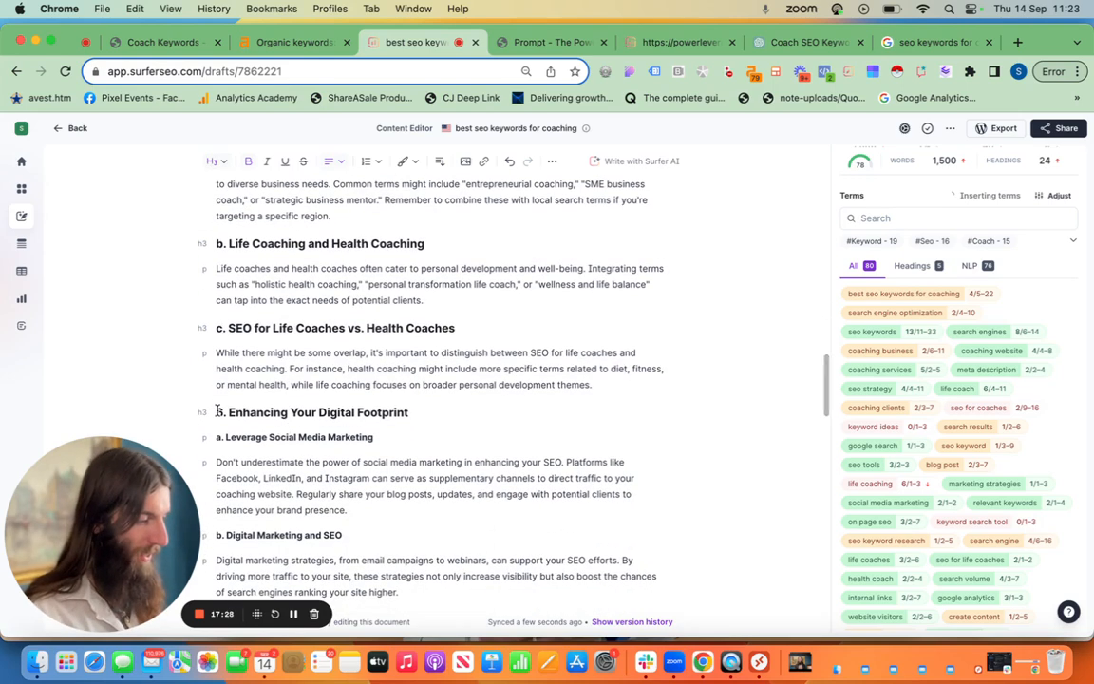
{"action": "left_click", "coordinate": [221, 163]}
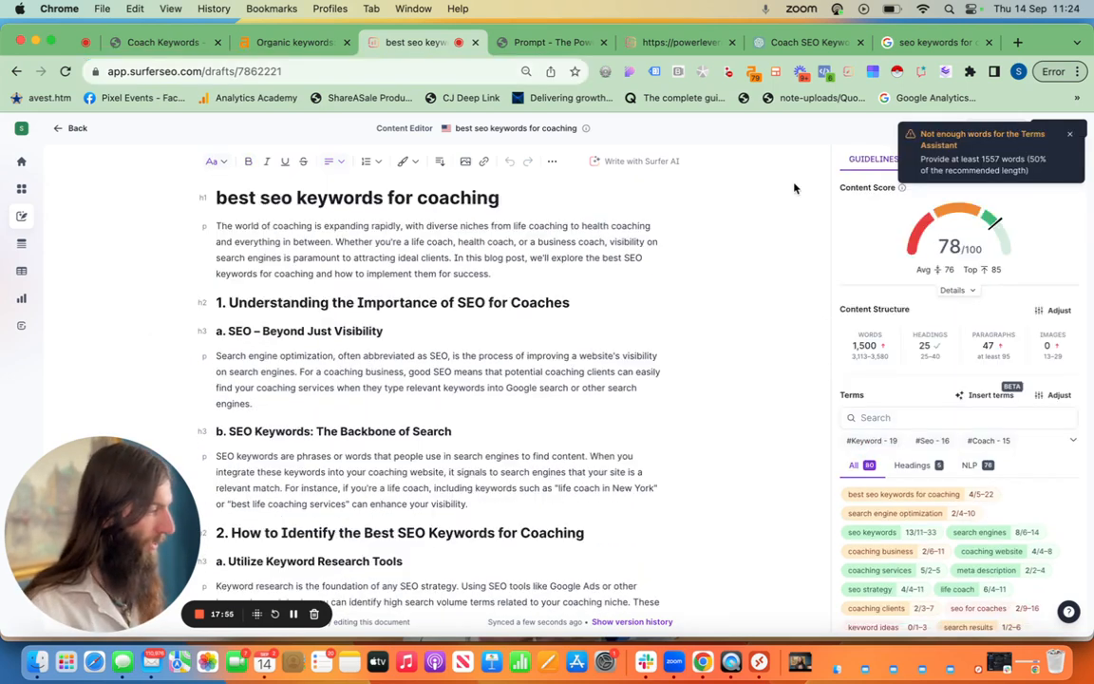
- Switch to the coach SEO keywords conversation in ChatGPT and send the request "more content" after Part 3
{"action": "mouse_move", "coordinate": [872, 350]}
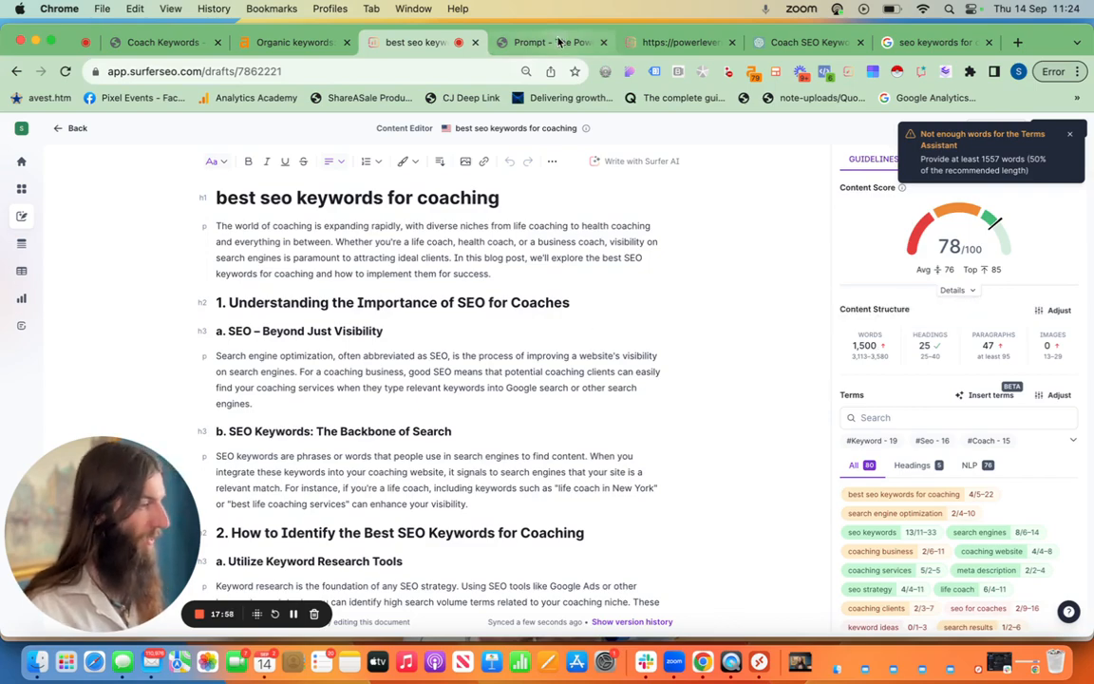
{"action": "scroll", "coordinate": [547, 364], "scroll_direction": "down", "scroll_amount": 20}
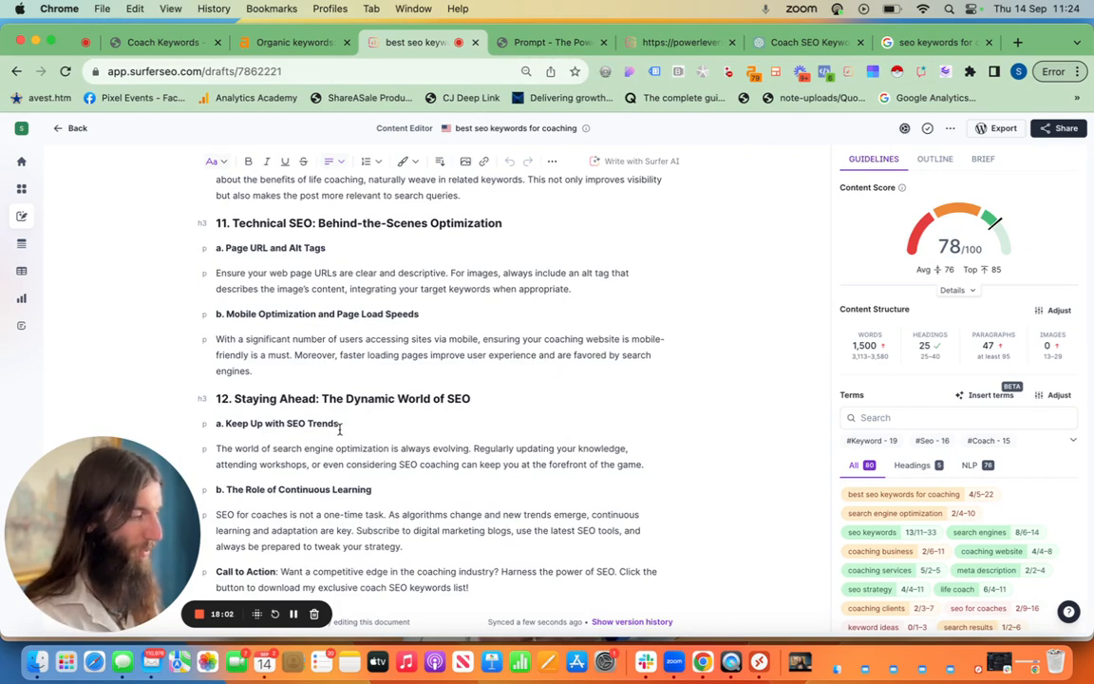
{"action": "left_click", "coordinate": [561, 44]}
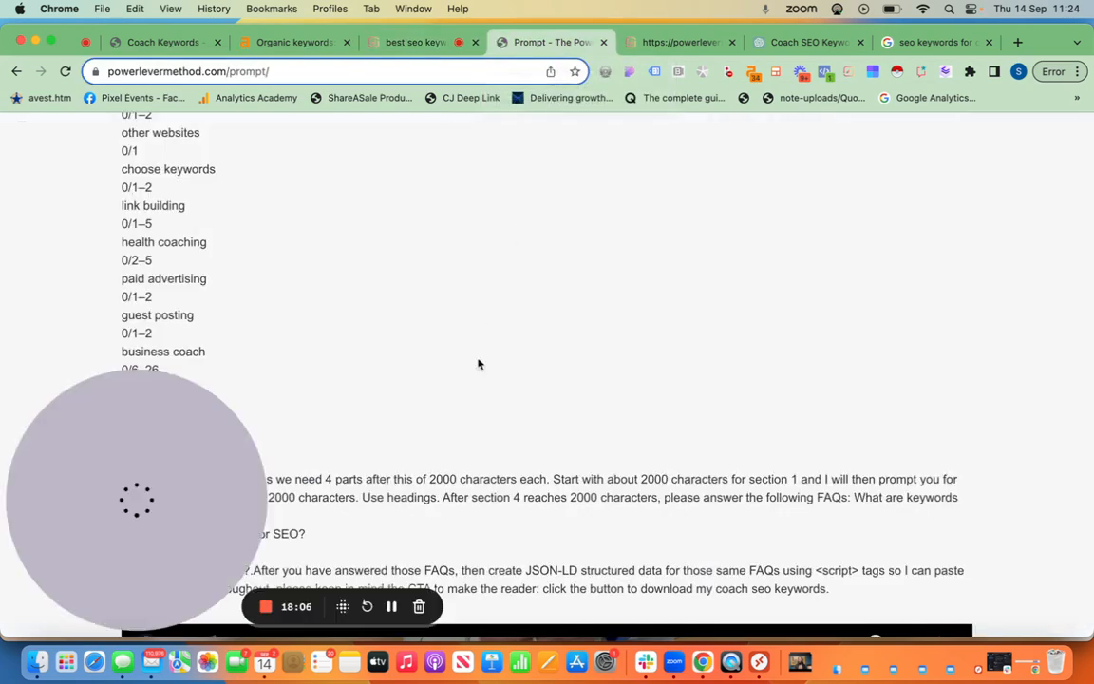
{"action": "scroll", "coordinate": [479, 363], "scroll_direction": "down", "scroll_amount": 3}
{"action": "left_click", "coordinate": [803, 43]}
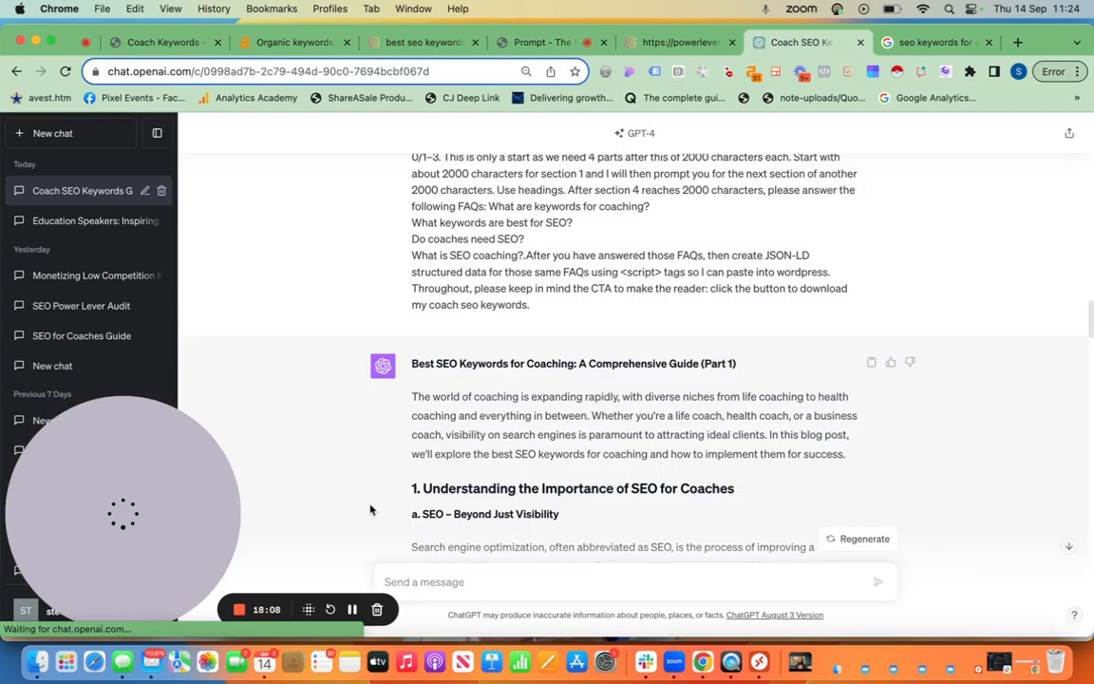
{"action": "scroll", "coordinate": [380, 513], "scroll_direction": "down", "scroll_amount": 20}
{"action": "scroll", "coordinate": [409, 513], "scroll_direction": "down", "scroll_amount": 2}
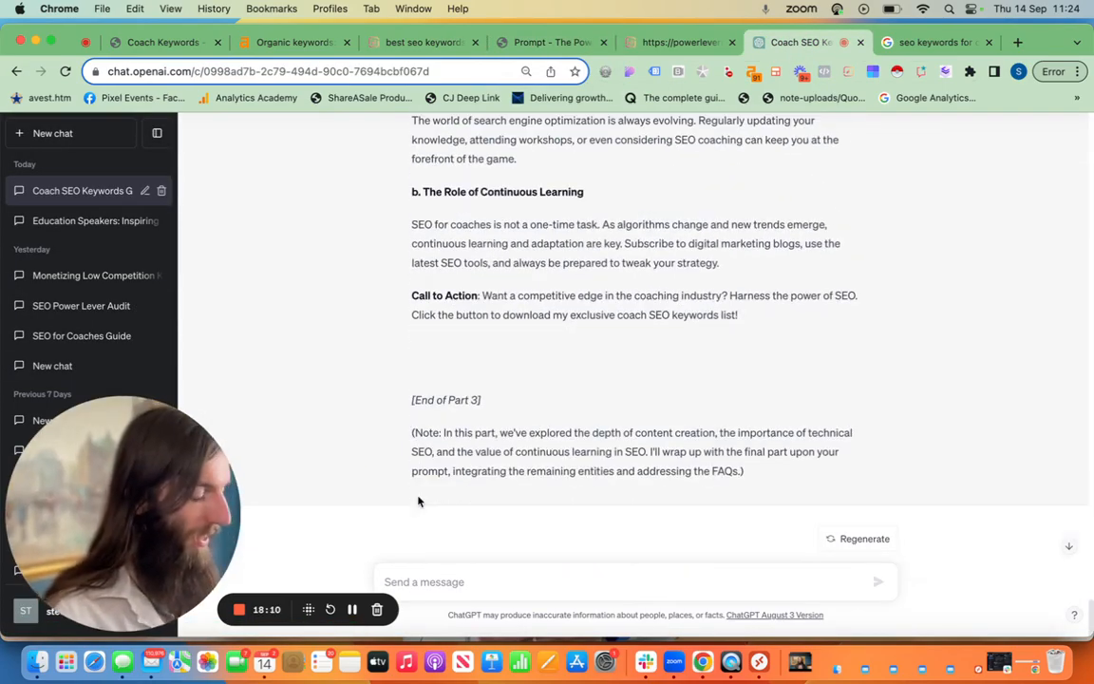
{"action": "left_click", "coordinate": [432, 582]}
{"action": "type", "text": "more content"}
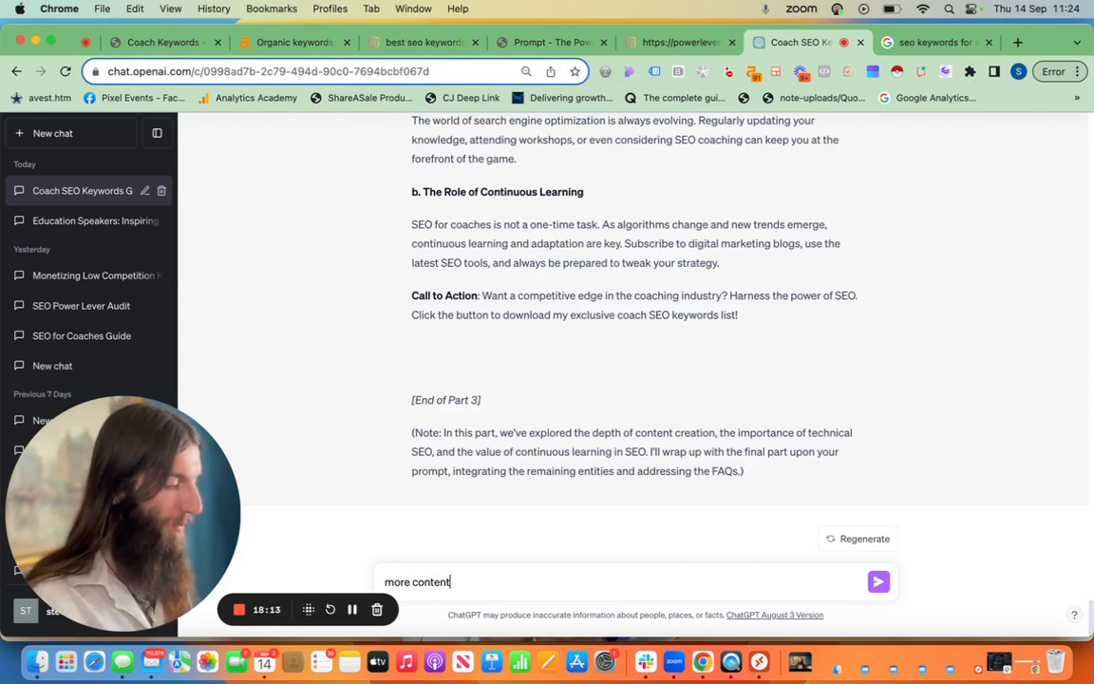
{"action": "key", "text": "Return"}
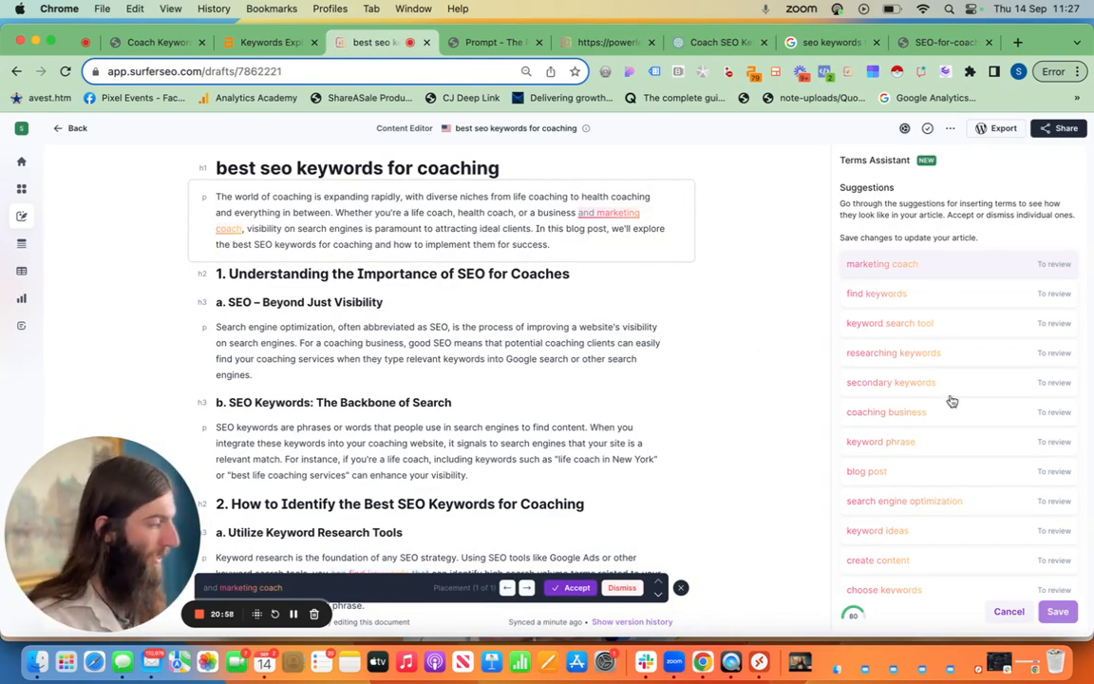
- In Surfer's Content Editor, accept all Terms Assistant suggestions from "marketing coach" through "search results" and save them to the article
{"action": "scroll", "coordinate": [949, 419], "scroll_direction": "down", "scroll_amount": 1}
{"action": "scroll", "coordinate": [950, 419], "scroll_direction": "up", "scroll_amount": 1}
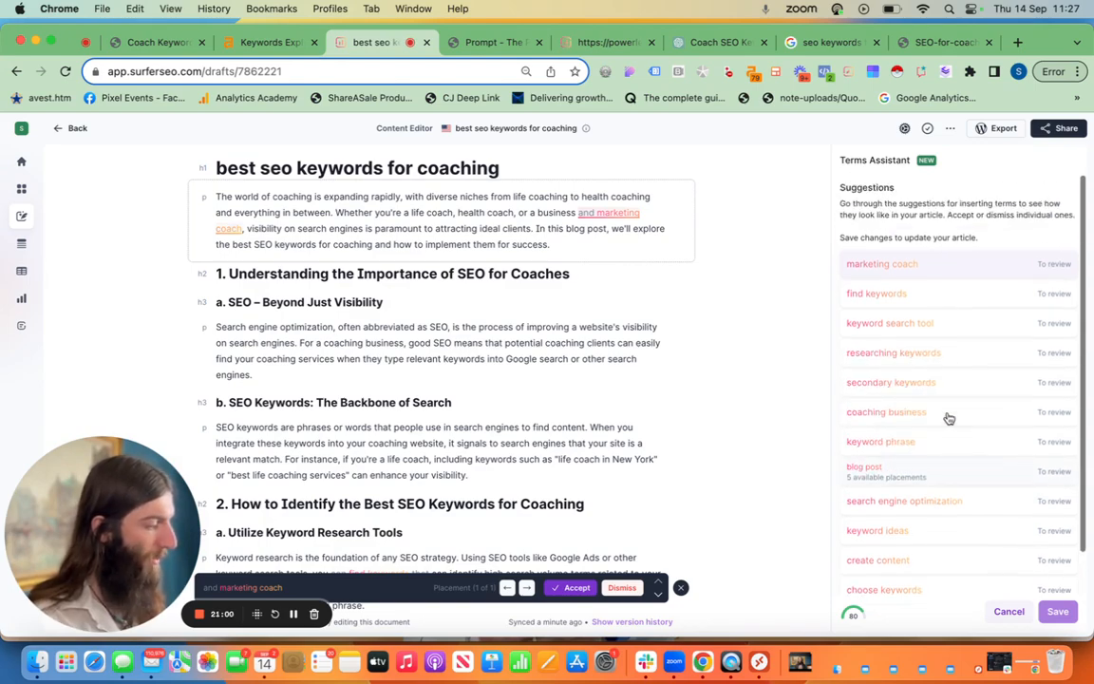
{"action": "left_click", "coordinate": [566, 590]}
{"action": "left_click", "coordinate": [566, 590]}
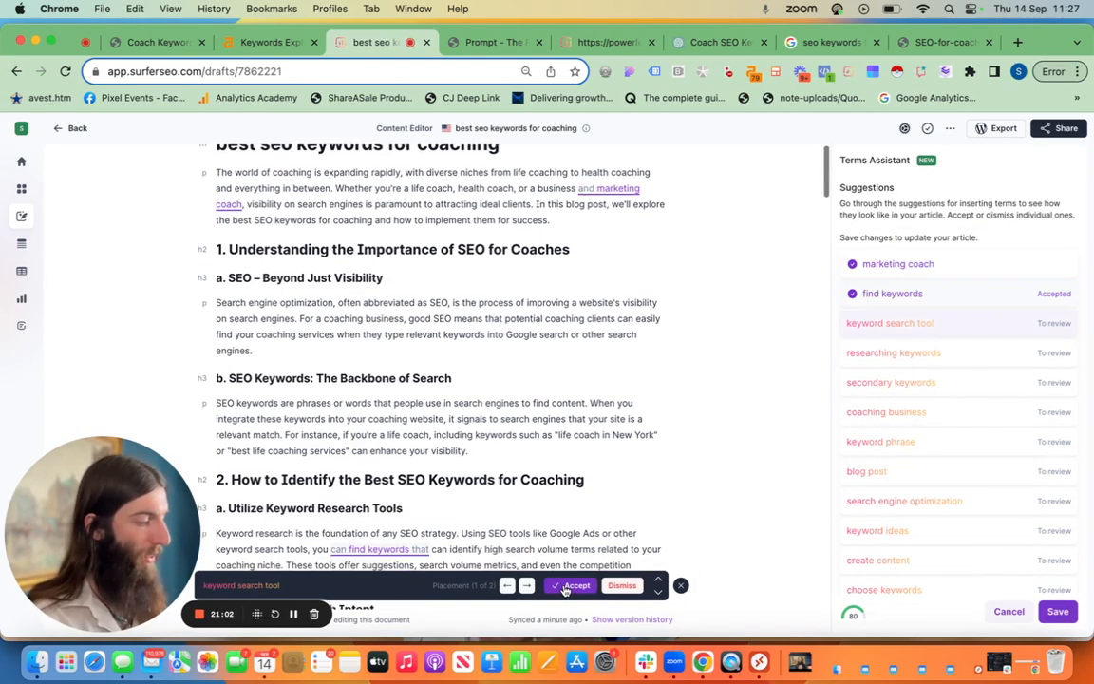
{"action": "left_click", "coordinate": [566, 590]}
{"action": "left_click", "coordinate": [566, 590]}
{"action": "left_click", "coordinate": [566, 590]}
{"action": "left_click", "coordinate": [566, 590]}
{"action": "left_click", "coordinate": [566, 590]}
{"action": "left_click", "coordinate": [566, 590]}
{"action": "left_click", "coordinate": [566, 590]}
{"action": "left_click", "coordinate": [566, 590]}
{"action": "left_click", "coordinate": [567, 590]}
{"action": "left_click", "coordinate": [566, 590]}
{"action": "left_click", "coordinate": [566, 590]}
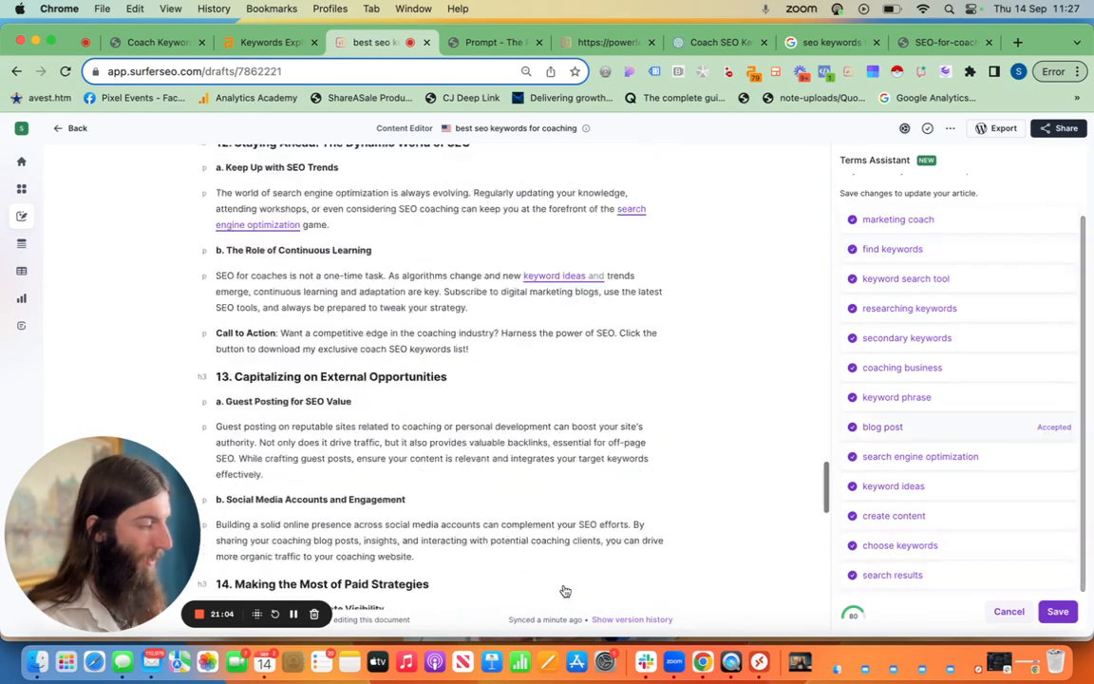
{"action": "left_click", "coordinate": [1057, 615]}
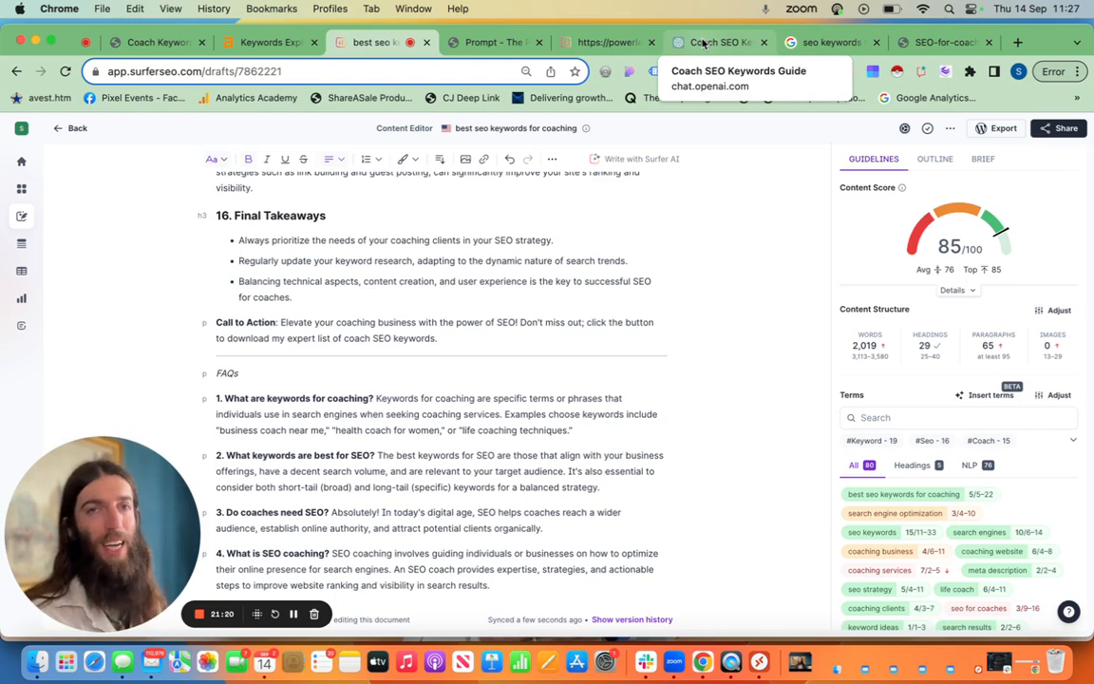
- Copy ChatGPT's adjusted Part 4 section, "Decoding the Keyword Metrics: Practical Insights", into the Surfer draft between the final Call to Action and the FAQs
{"action": "left_click", "coordinate": [703, 44]}
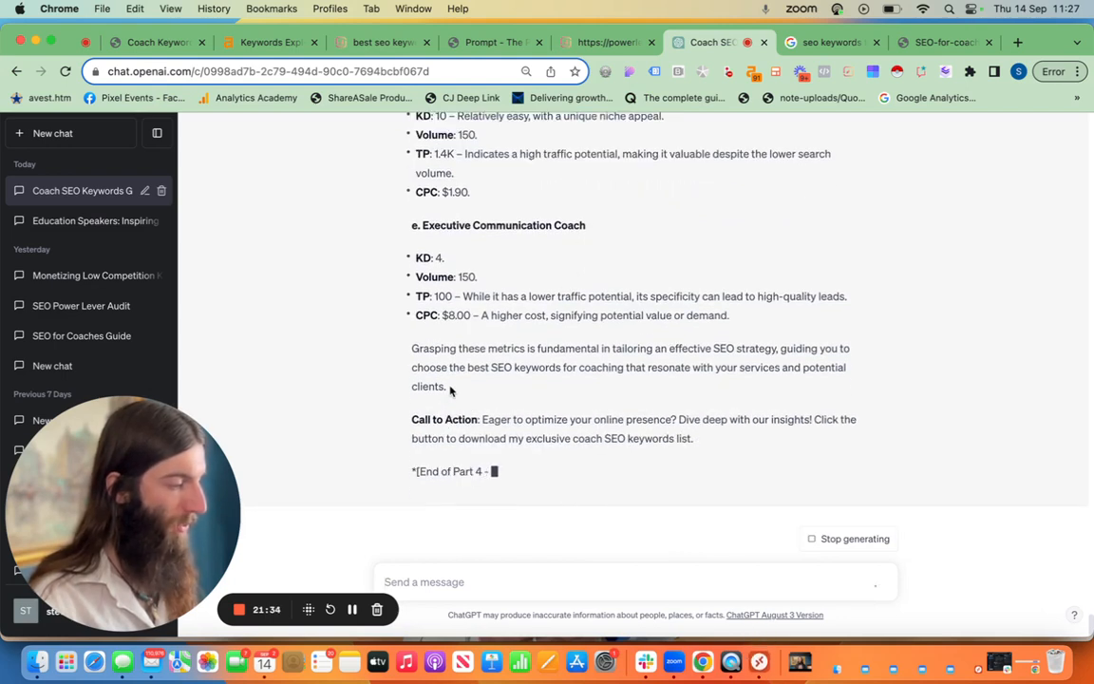
{"action": "left_click_drag", "start_coordinate": [449, 388], "coordinate": [403, 357]}
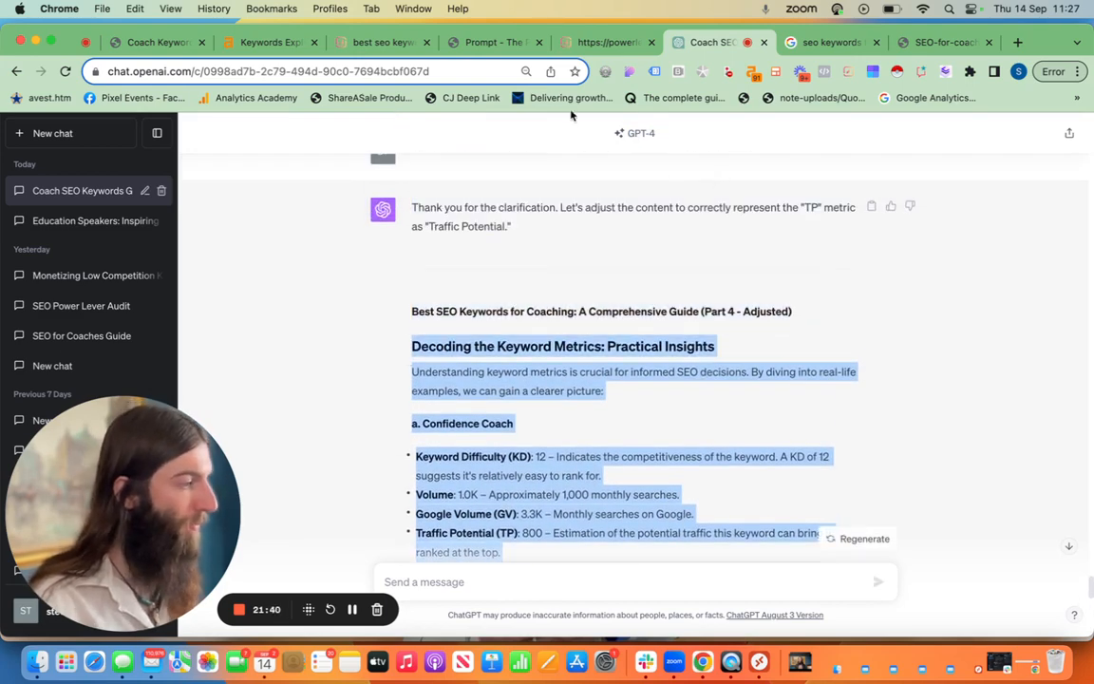
{"action": "left_click", "coordinate": [595, 48]}
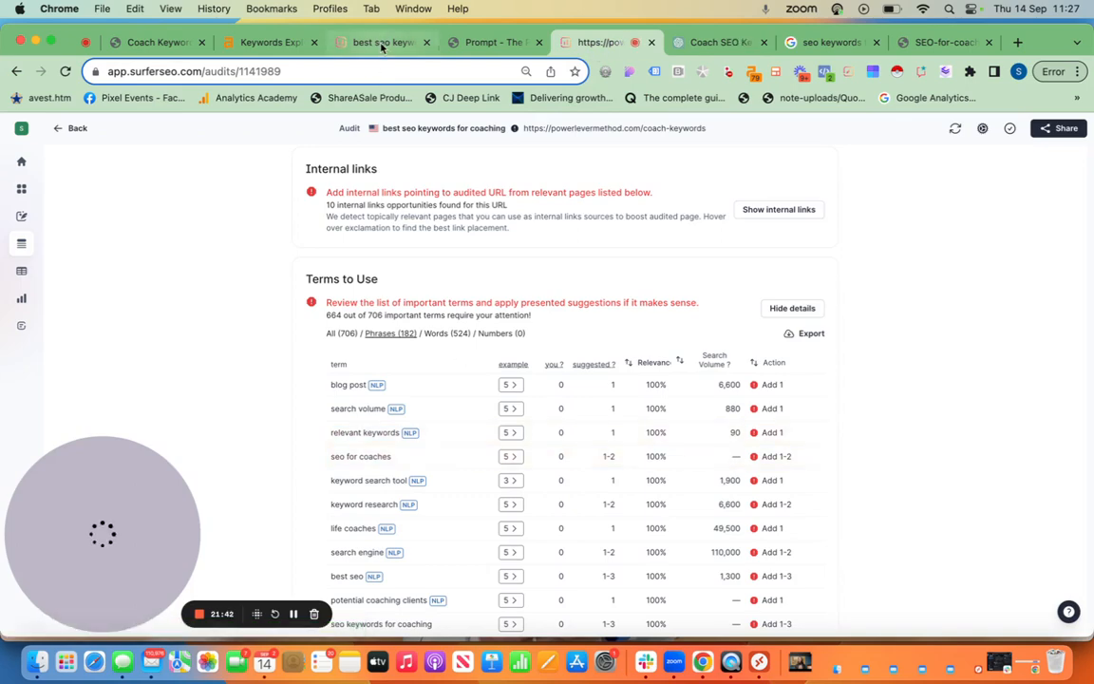
{"action": "left_click", "coordinate": [366, 42]}
{"action": "left_click", "coordinate": [466, 337]}
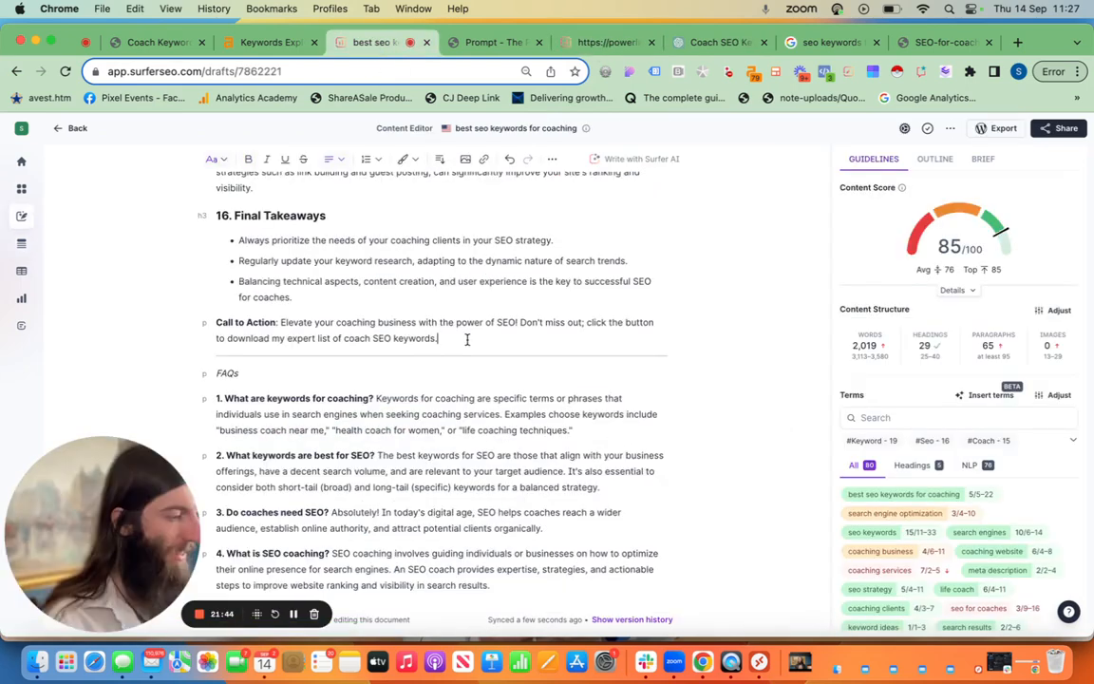
{"action": "key", "text": "Return"}
{"action": "key", "text": "Return"}
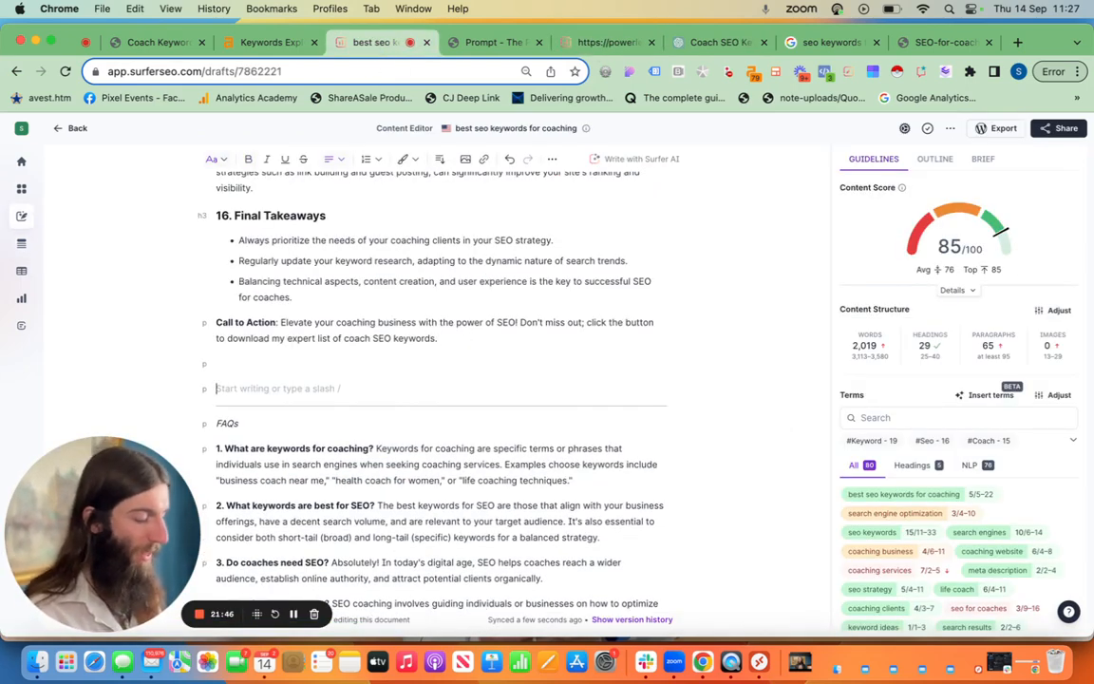
{"action": "key", "text": "super+v"}
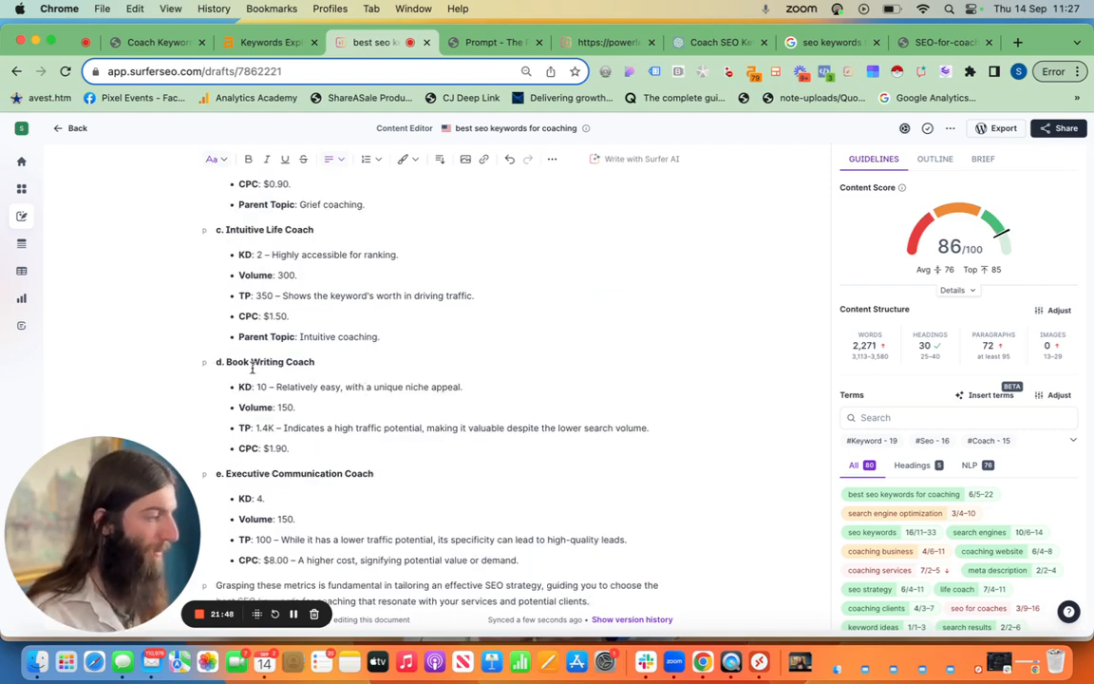
- Set the pasted section's subheadings a to c, from "Confidence Coach" to "Intuitive Life Coach", to Heading 2
{"action": "scroll", "coordinate": [335, 348], "scroll_direction": "up", "scroll_amount": 6}
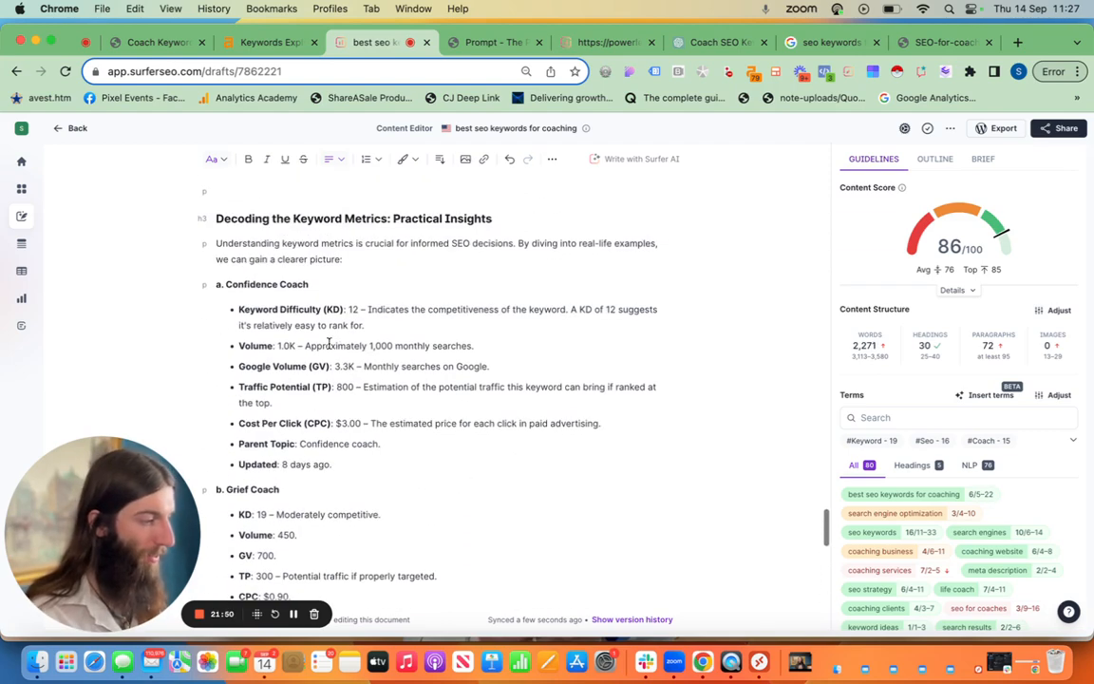
{"action": "left_click", "coordinate": [215, 158]}
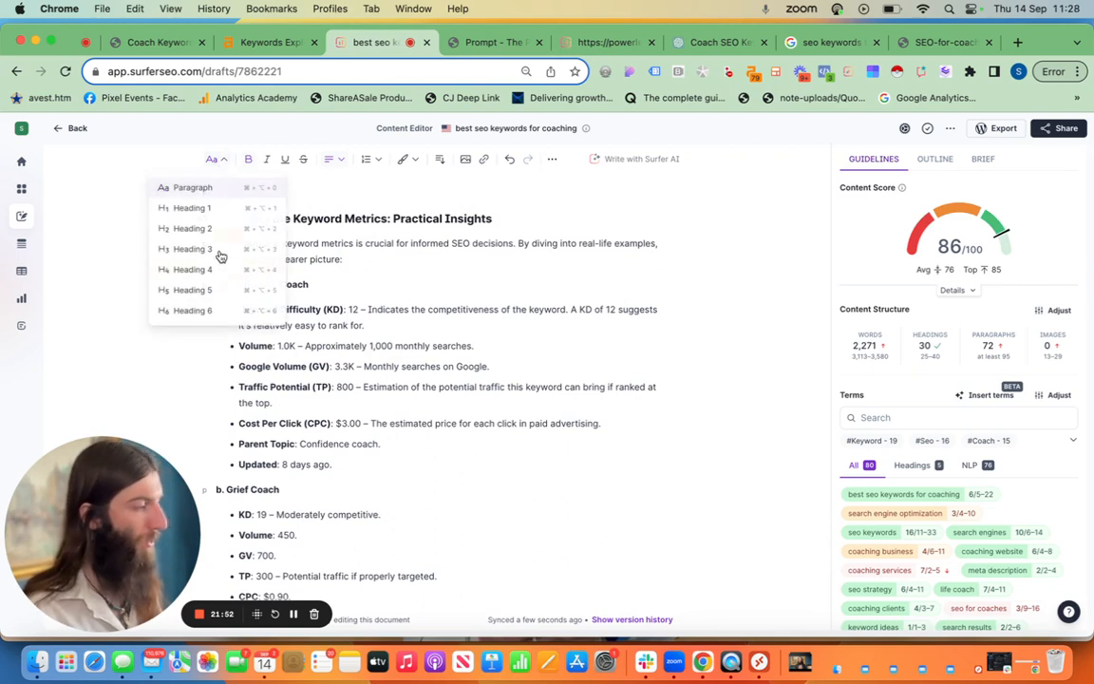
{"action": "left_click", "coordinate": [197, 230]}
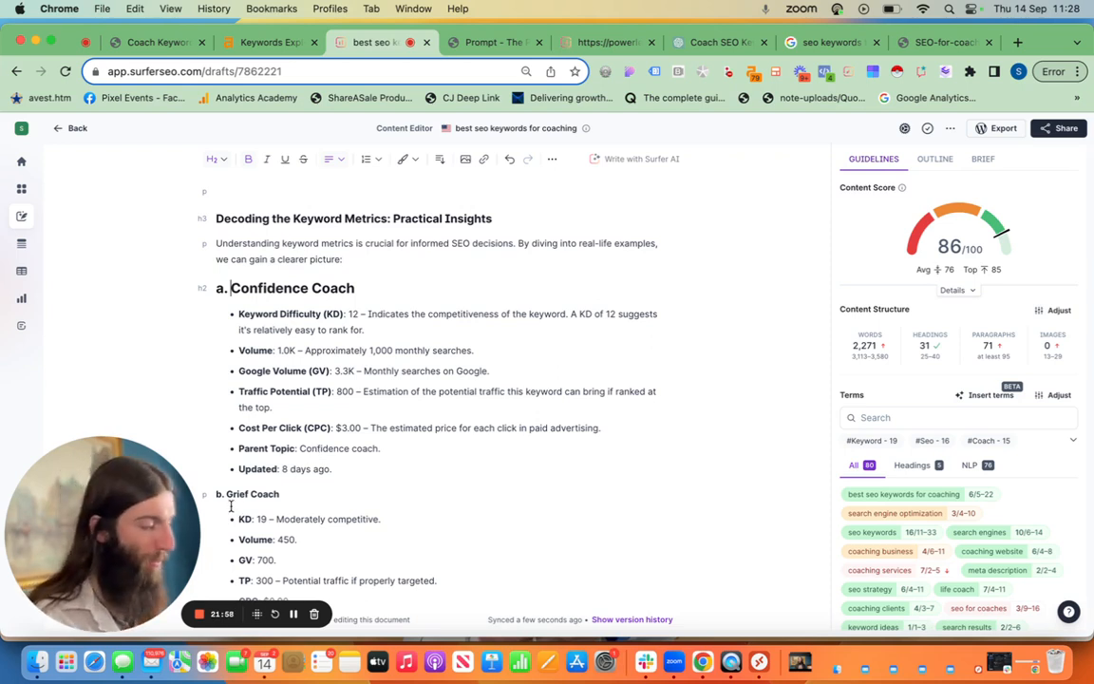
{"action": "left_click", "coordinate": [210, 158]}
{"action": "left_click", "coordinate": [171, 224]}
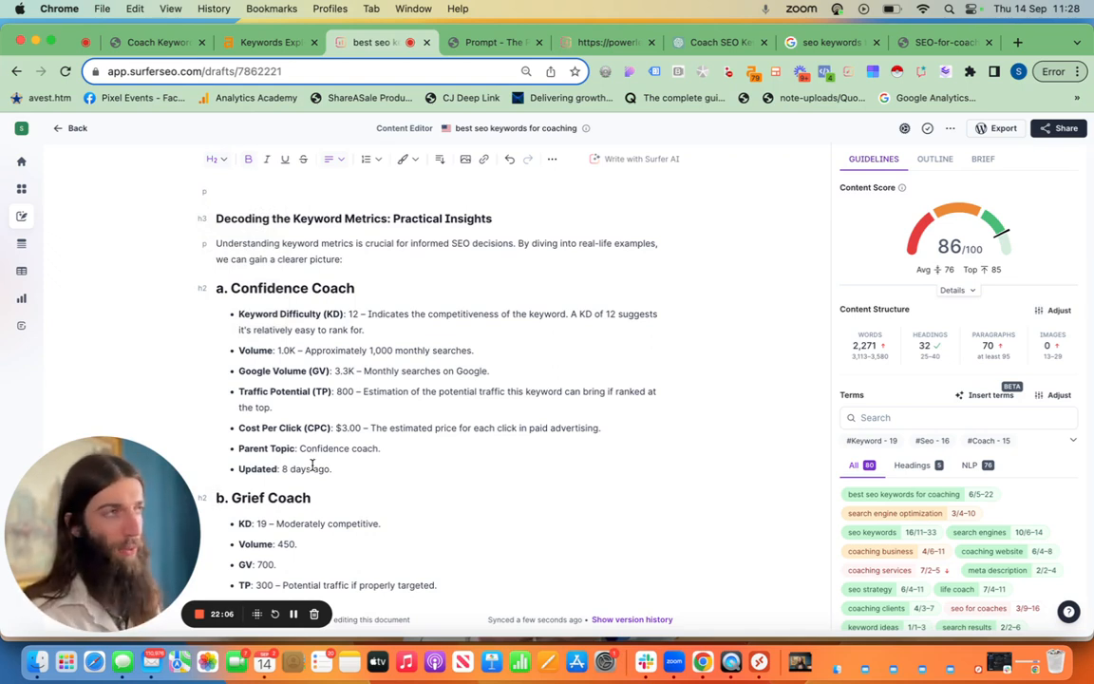
{"action": "scroll", "coordinate": [359, 483], "scroll_direction": "down", "scroll_amount": 5}
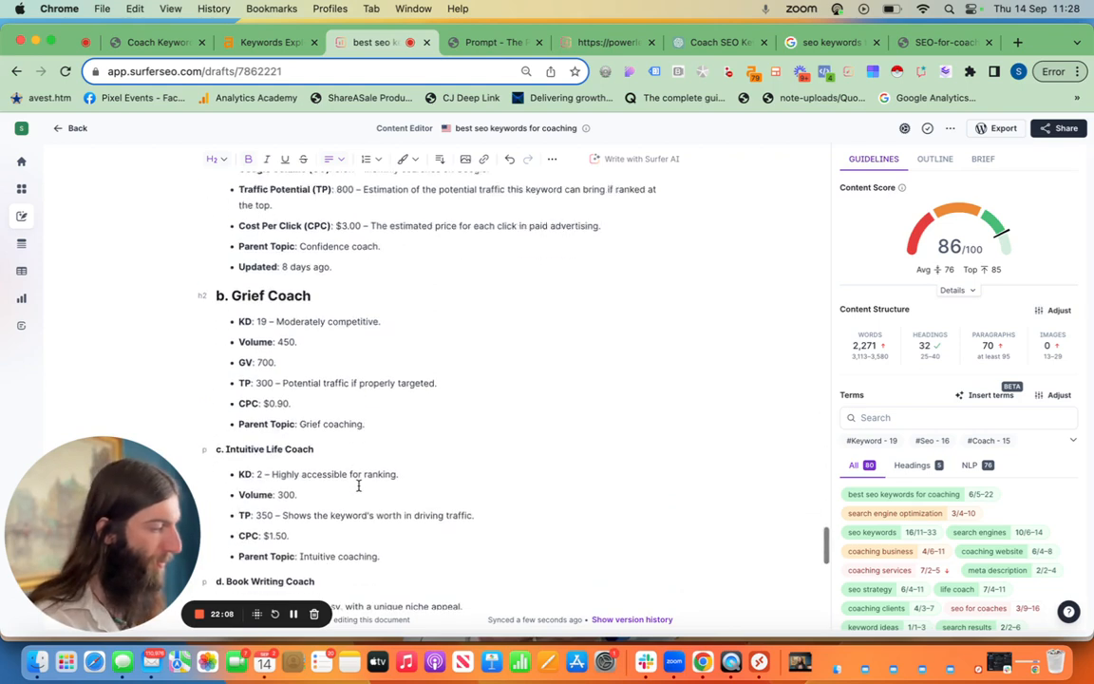
{"action": "left_click", "coordinate": [220, 444]}
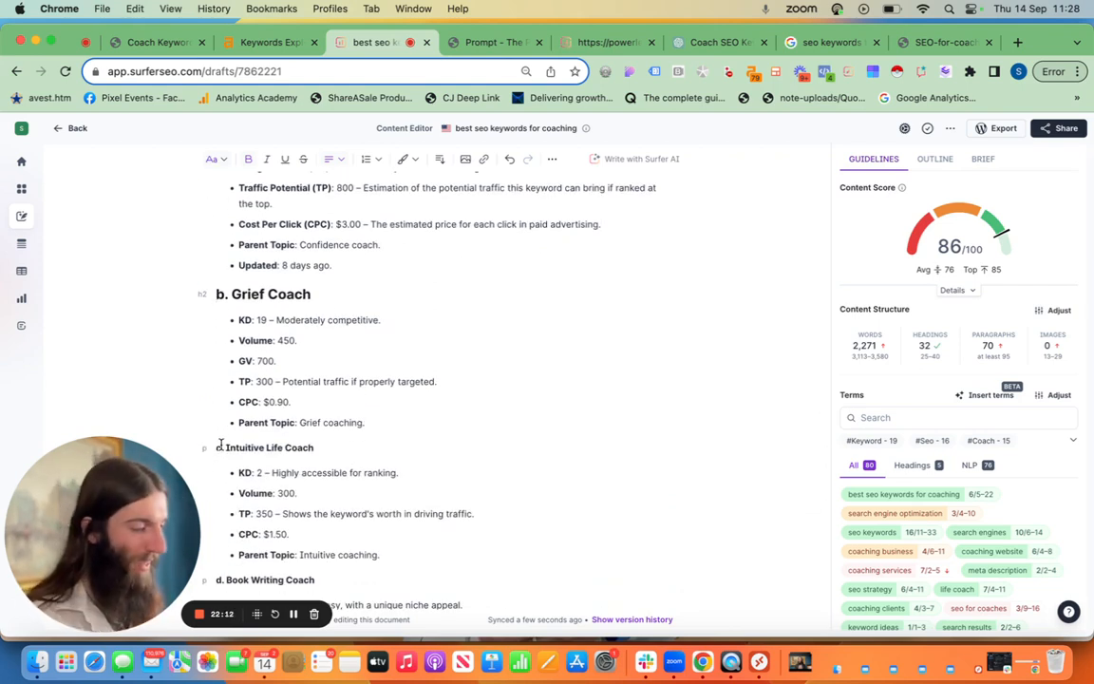
{"action": "left_click", "coordinate": [216, 159]}
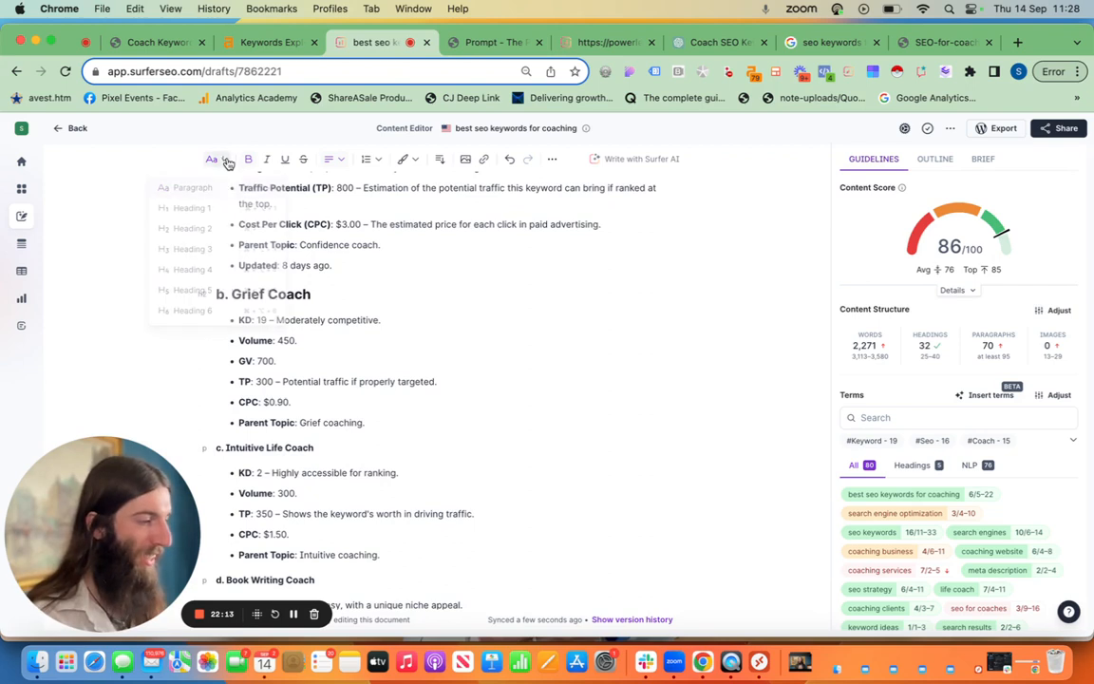
{"action": "left_click", "coordinate": [194, 229]}
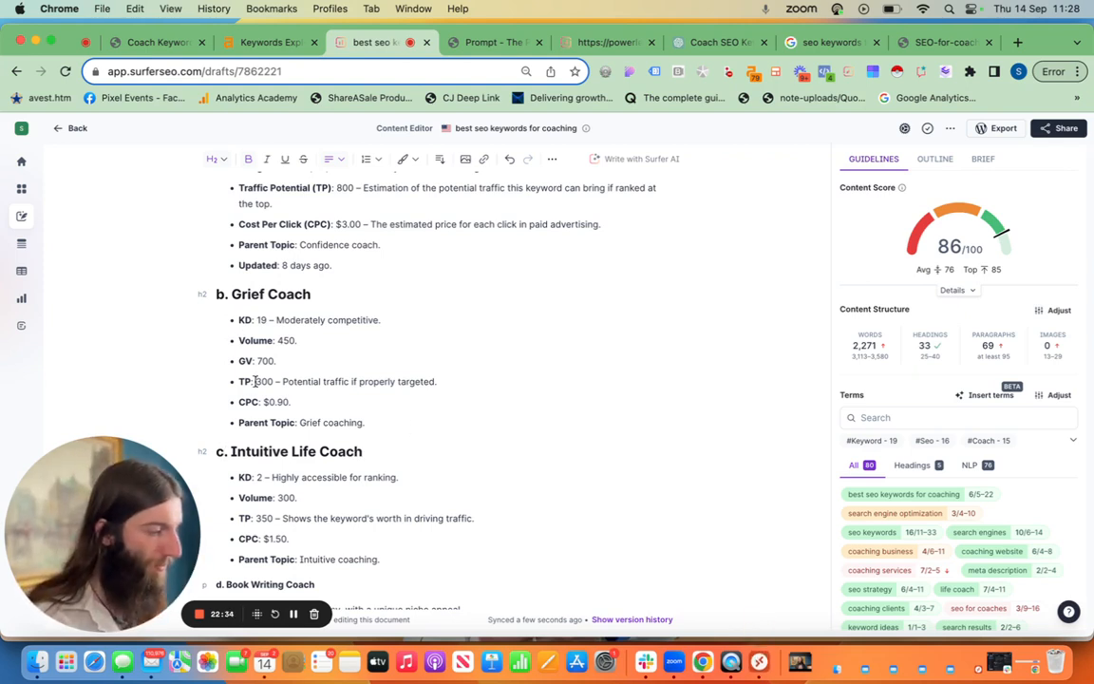
- Set the subheadings "e. Executive Communication Coach" and "d. Book Writing Coach" to Heading 2
{"action": "scroll", "coordinate": [255, 381], "scroll_direction": "down", "scroll_amount": 5}
{"action": "left_click", "coordinate": [226, 378]}
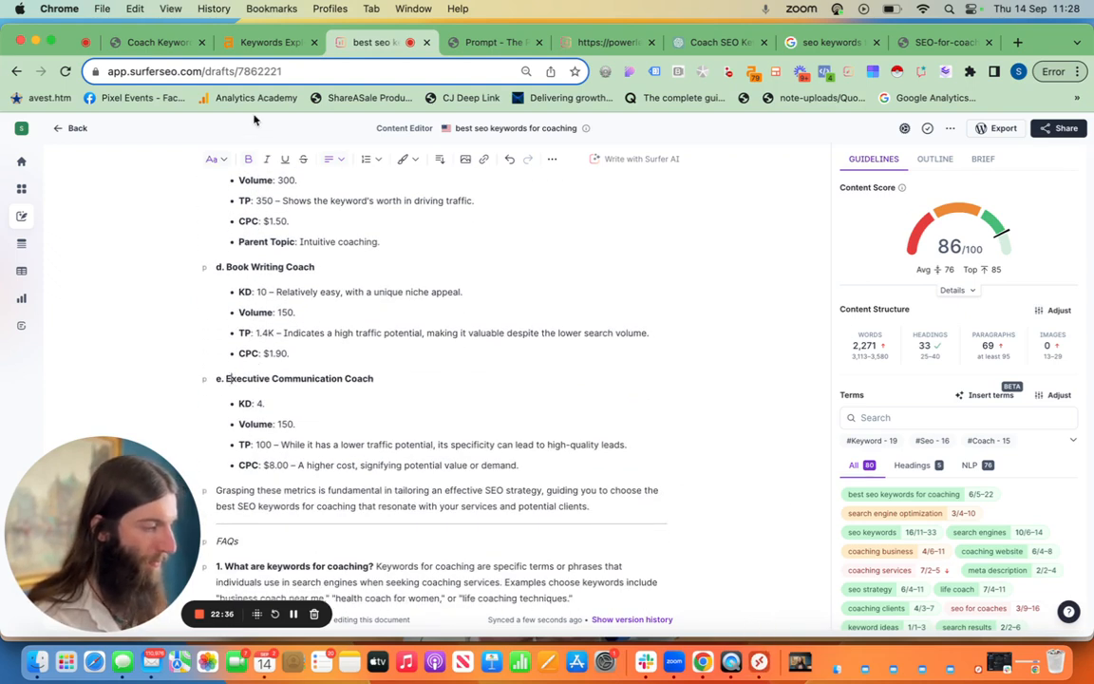
{"action": "left_click", "coordinate": [214, 159]}
{"action": "left_click", "coordinate": [197, 228]}
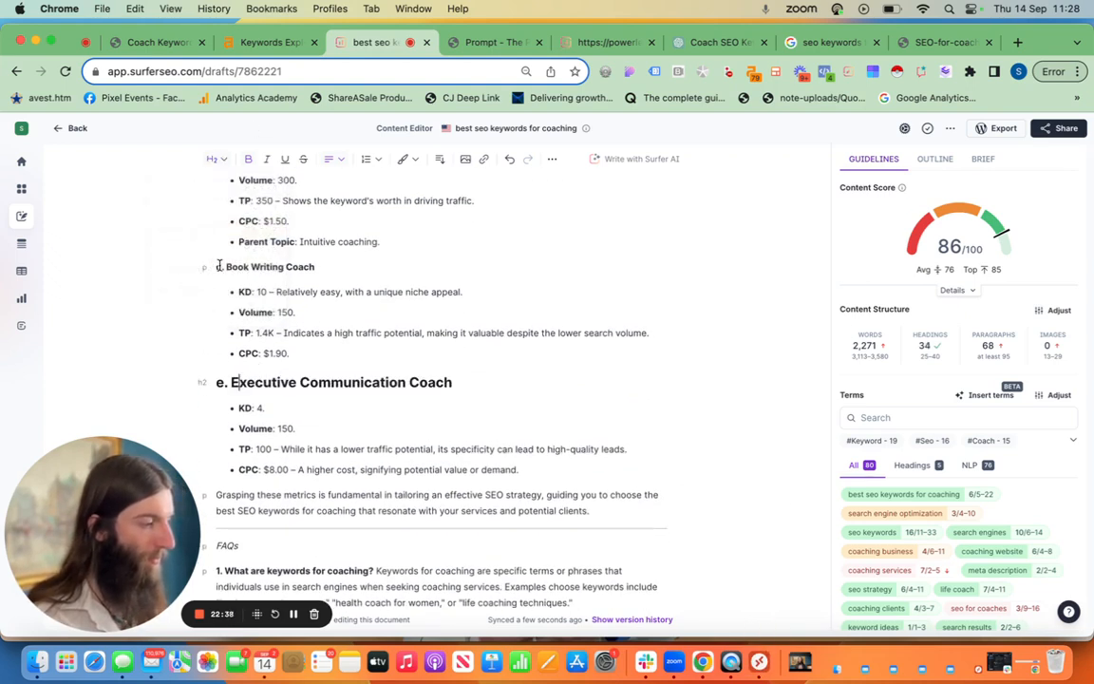
{"action": "left_click", "coordinate": [219, 266]}
{"action": "left_click", "coordinate": [215, 160]}
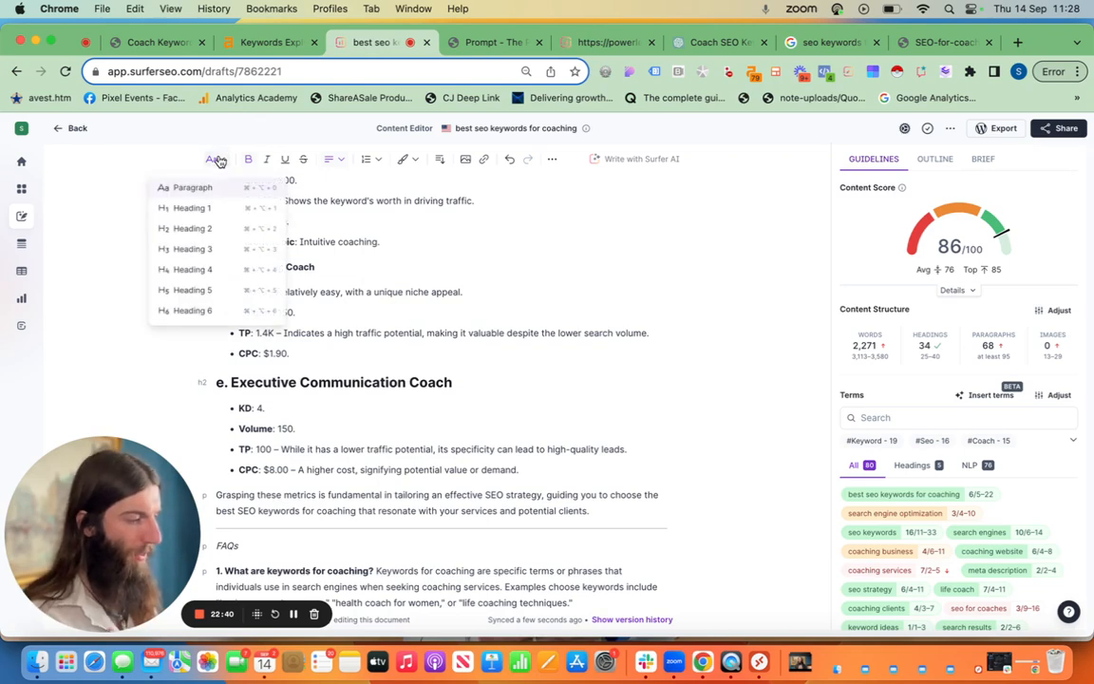
{"action": "left_click", "coordinate": [196, 228]}
- Set the "FAQs" line above the closing questions to Heading 2
{"action": "scroll", "coordinate": [406, 317], "scroll_direction": "up", "scroll_amount": 5}
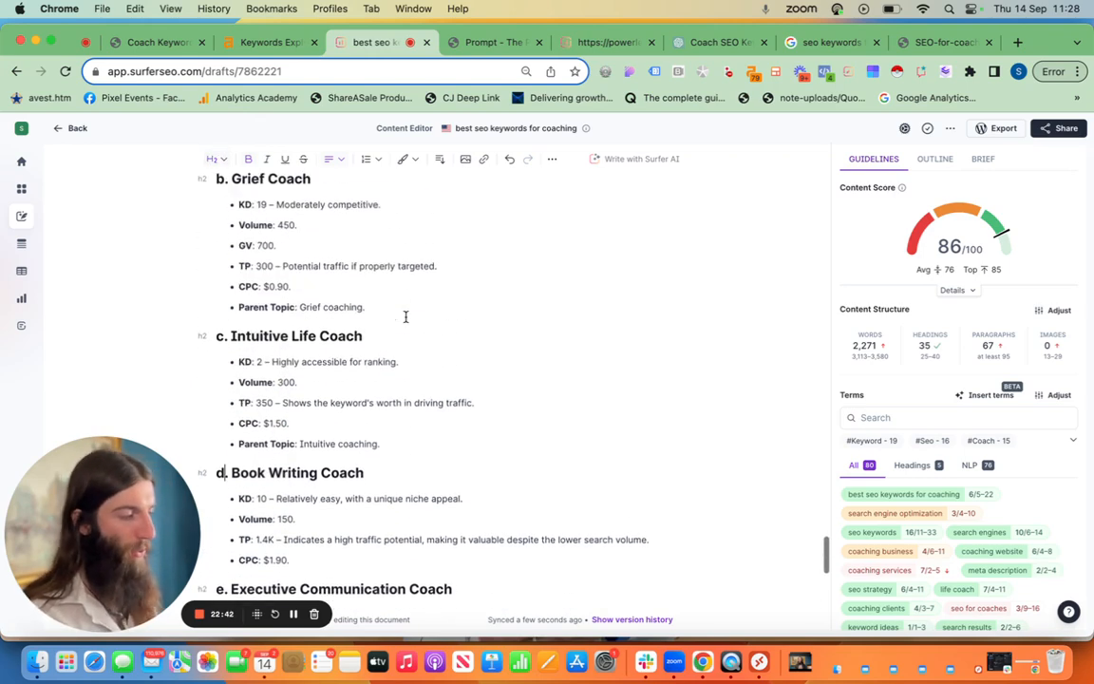
{"action": "scroll", "coordinate": [404, 414], "scroll_direction": "down", "scroll_amount": 2}
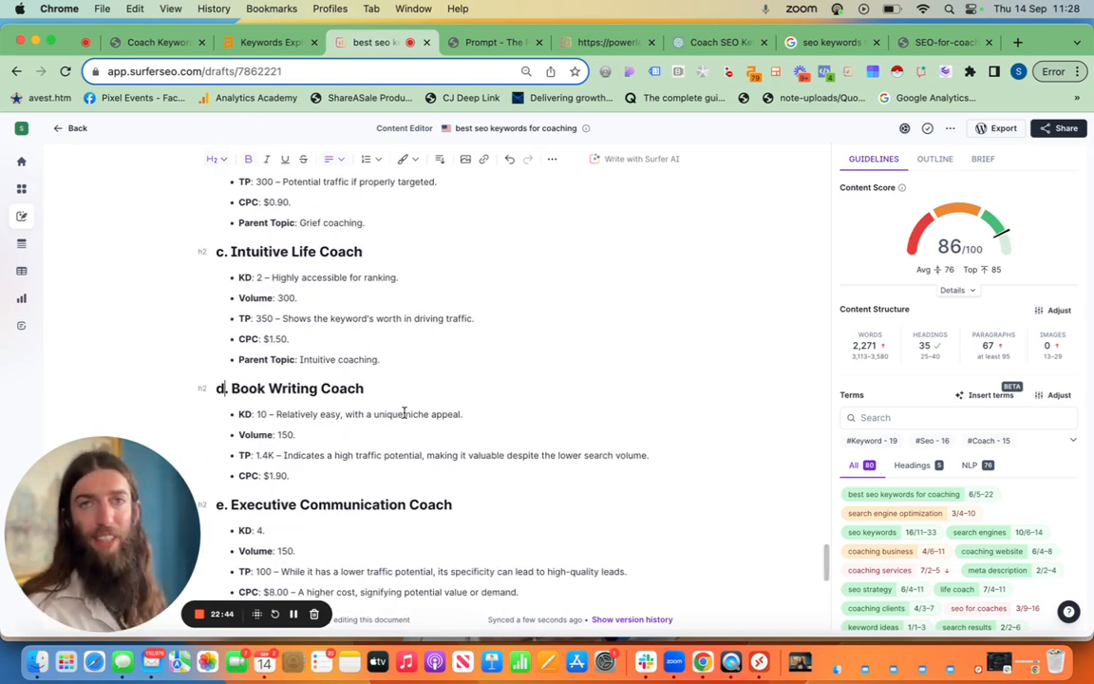
{"action": "scroll", "coordinate": [403, 413], "scroll_direction": "down", "scroll_amount": 2}
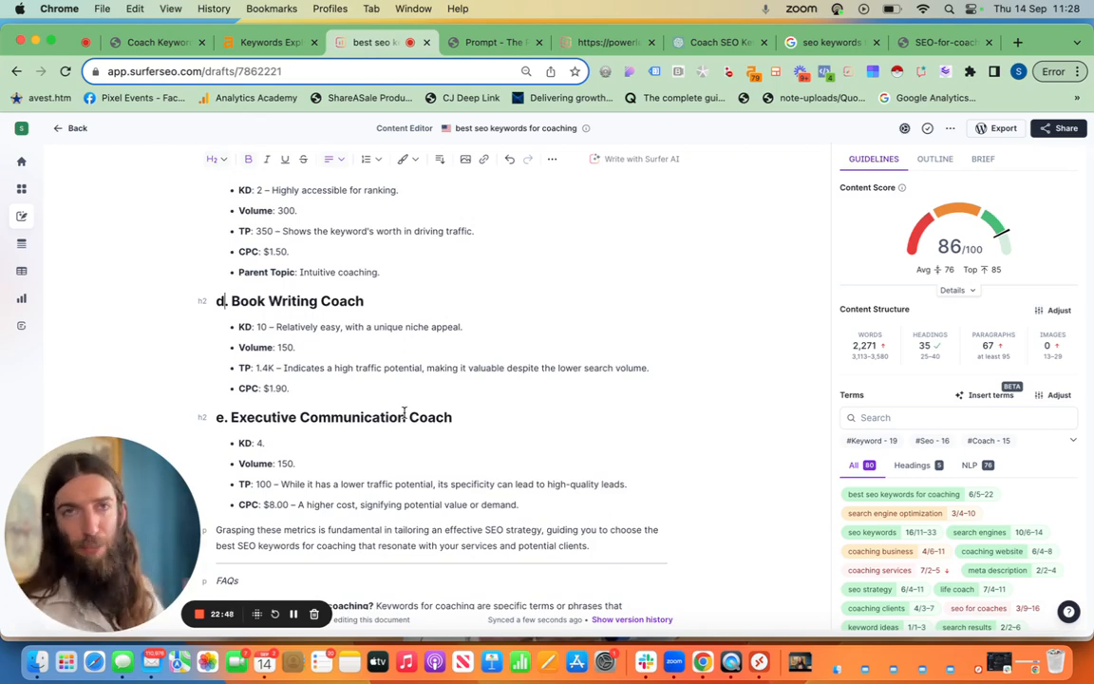
{"action": "scroll", "coordinate": [505, 518], "scroll_direction": "down", "scroll_amount": 5}
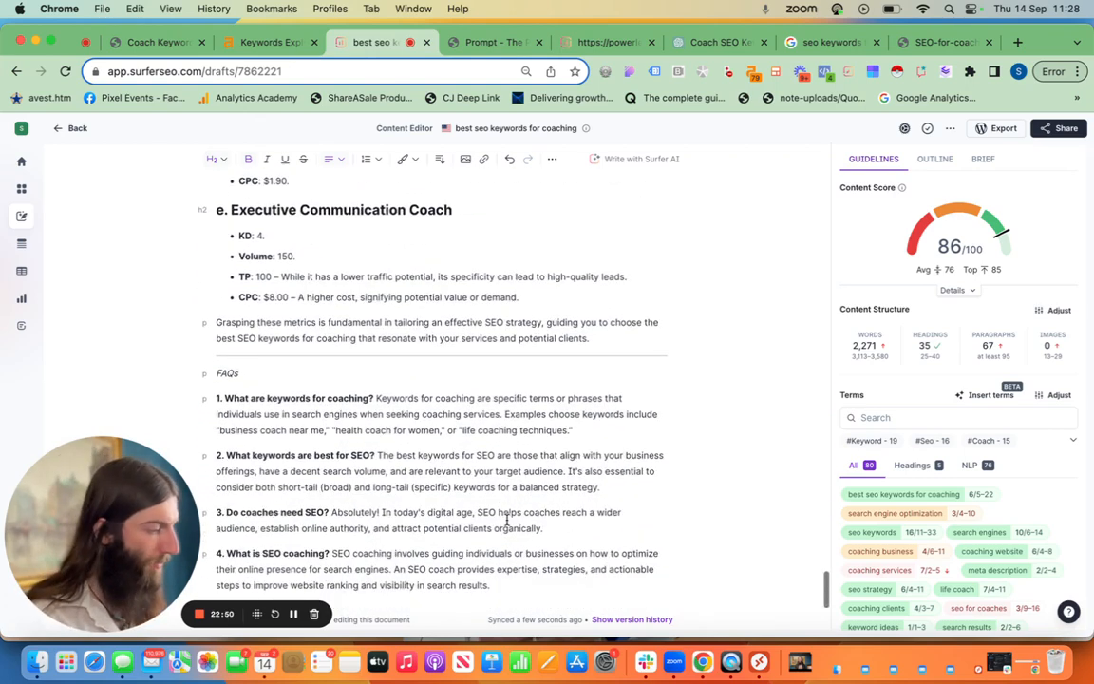
{"action": "left_click", "coordinate": [237, 372]}
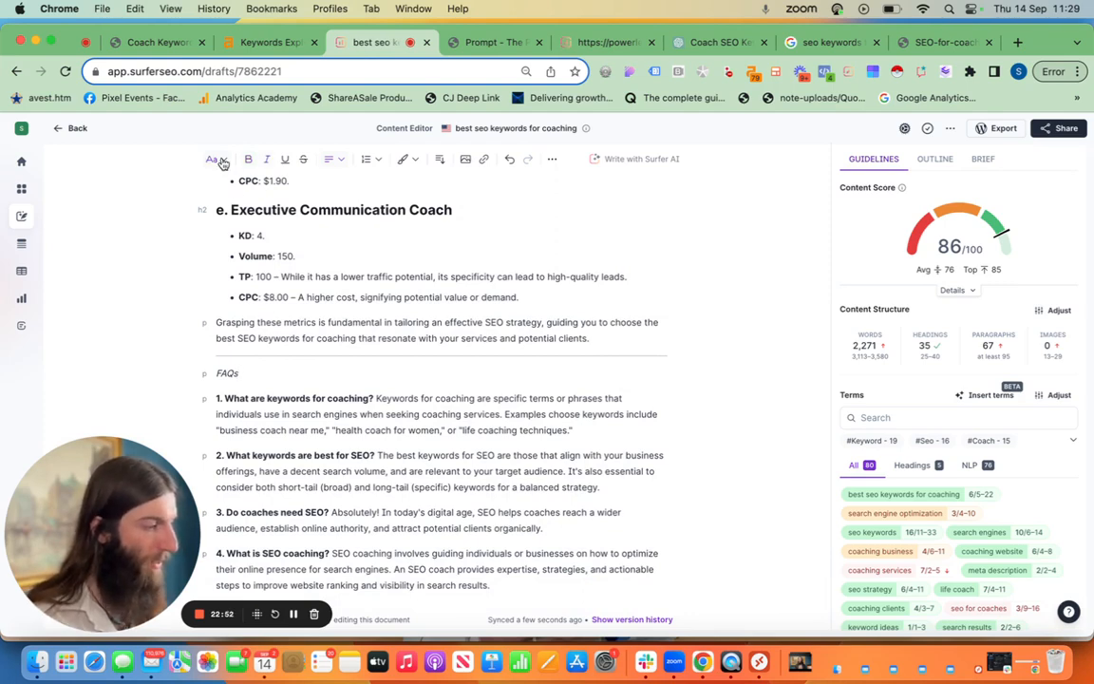
{"action": "left_click", "coordinate": [216, 158]}
{"action": "left_click", "coordinate": [200, 231]}
- Select the whole article, from the title "best seo keywords for coaching" to the last FAQ answer
{"action": "scroll", "coordinate": [438, 477], "scroll_direction": "up", "scroll_amount": 12}
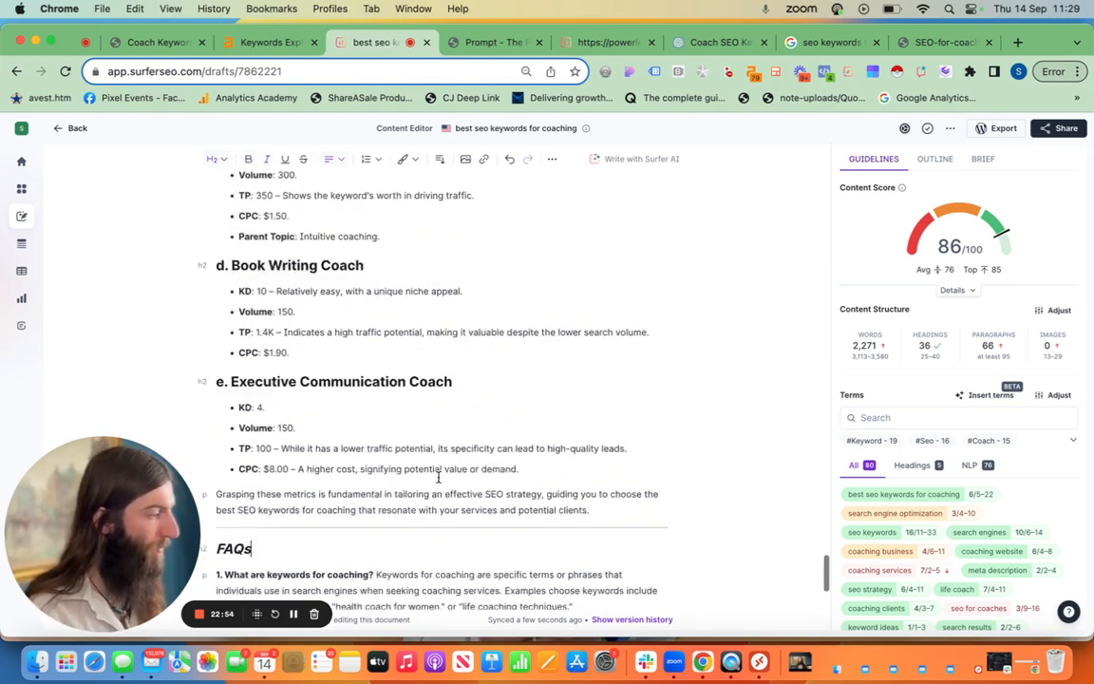
{"action": "scroll", "coordinate": [438, 476], "scroll_direction": "up", "scroll_amount": 20}
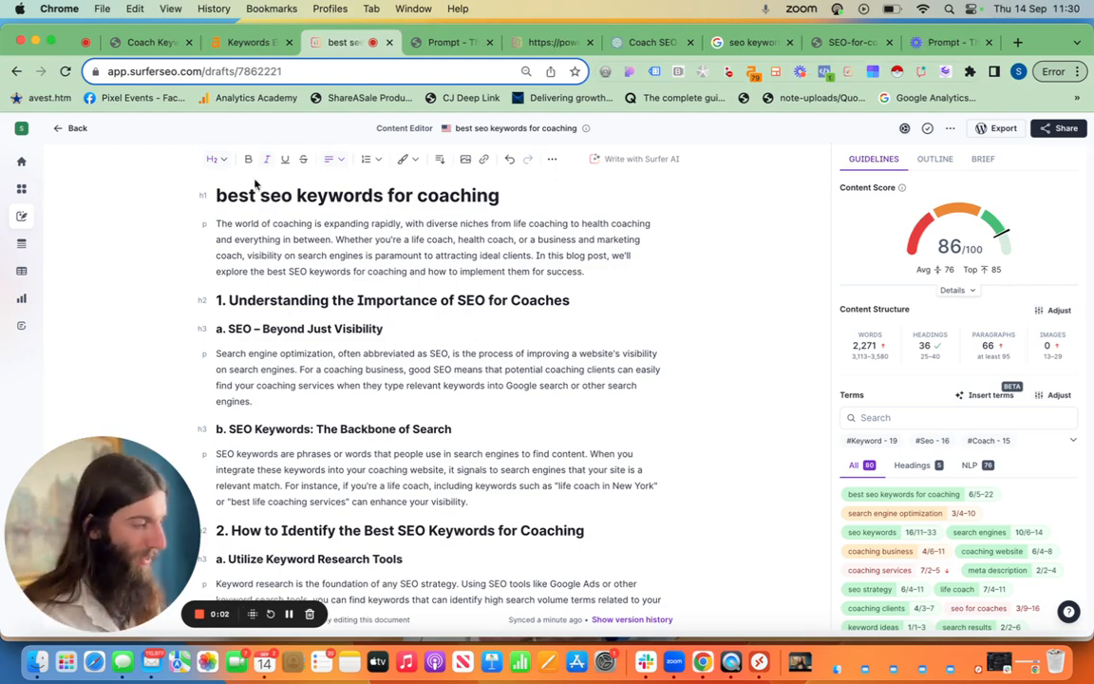
{"action": "left_click_drag", "start_coordinate": [215, 194], "coordinate": [543, 591]}
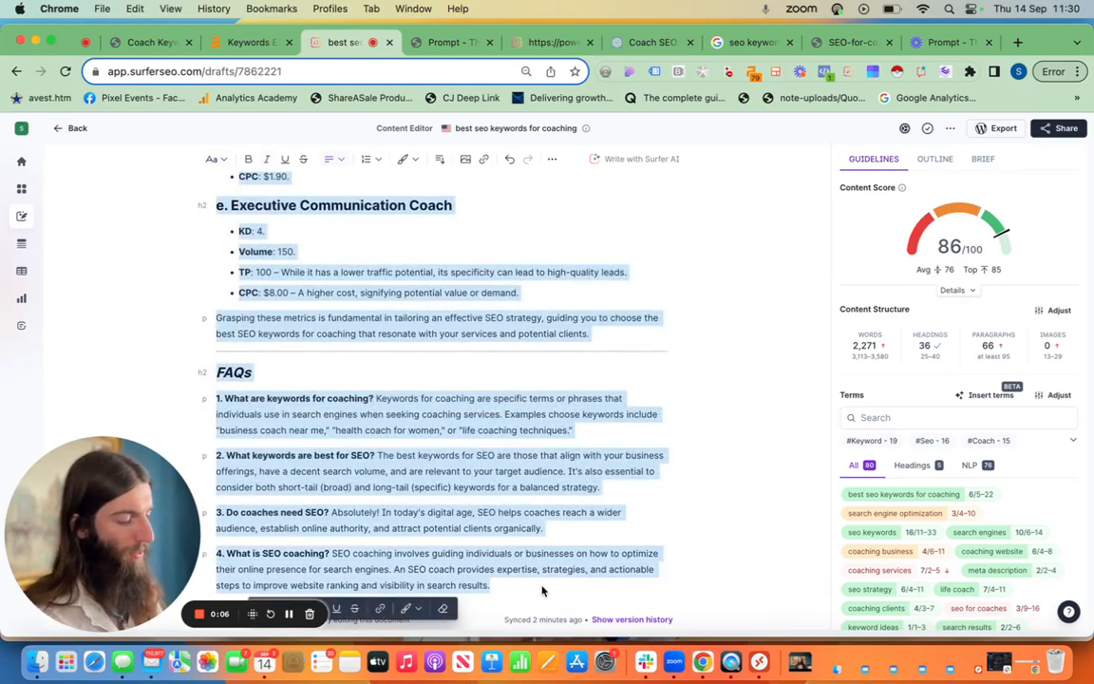
{"action": "scroll", "coordinate": [513, 313], "scroll_direction": "up", "scroll_amount": 20}
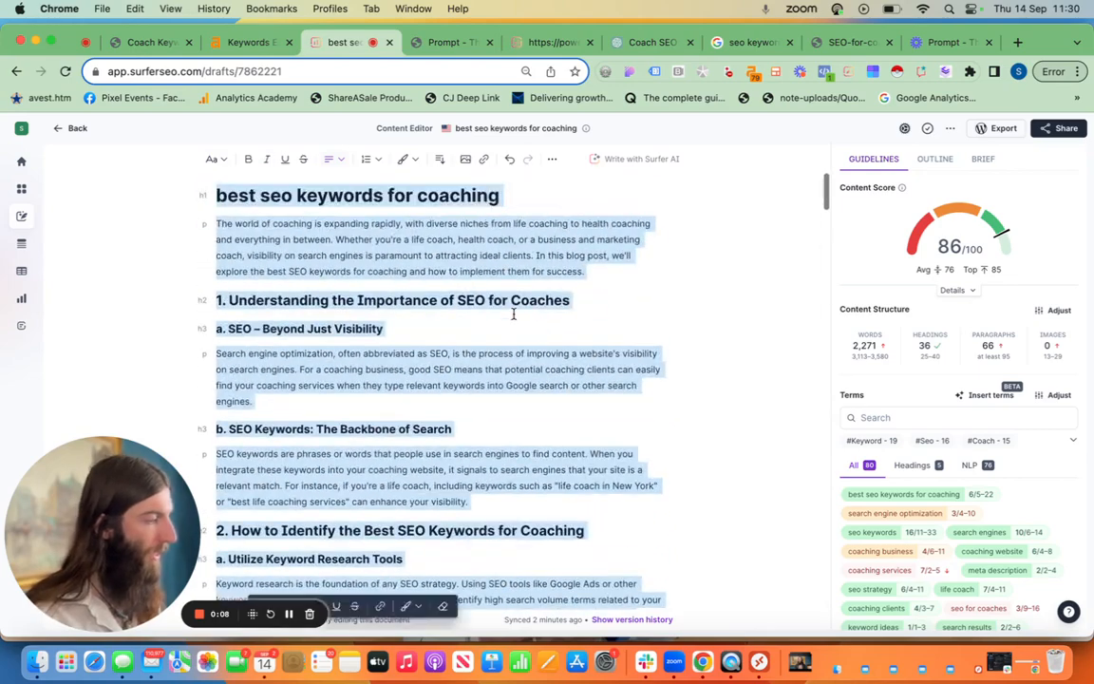
- Switch to the Coach Keywords page on powerlevermethod.com and open it for editing in WordPress with Elementor
{"action": "left_click", "coordinate": [157, 42]}
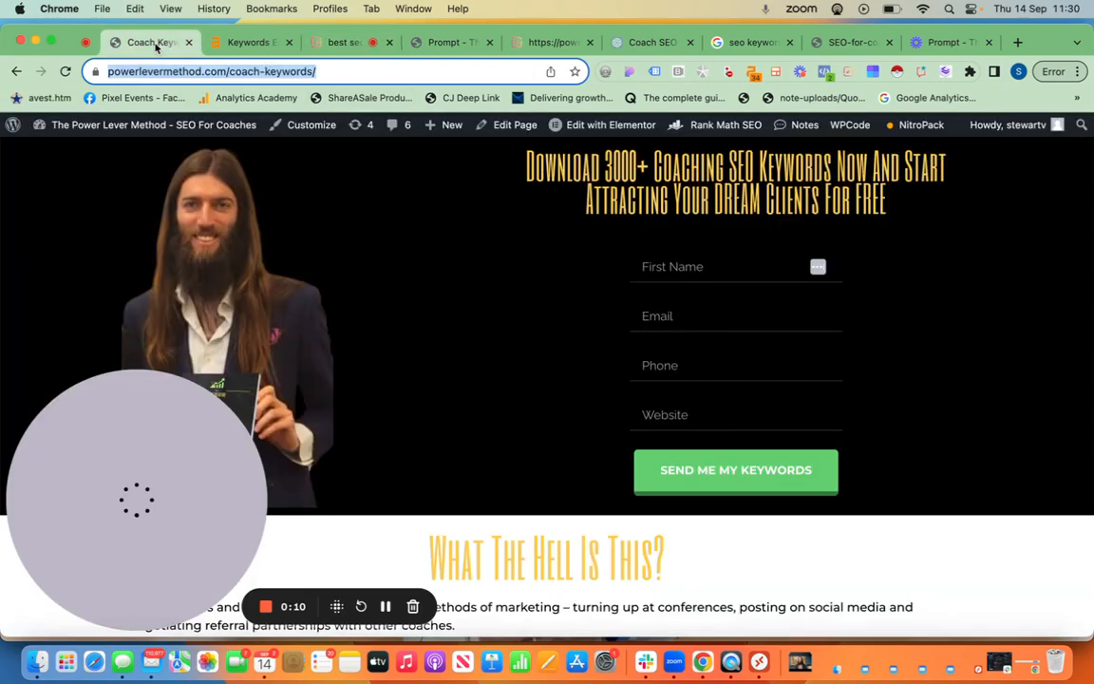
{"action": "scroll", "coordinate": [457, 402], "scroll_direction": "down", "scroll_amount": 12}
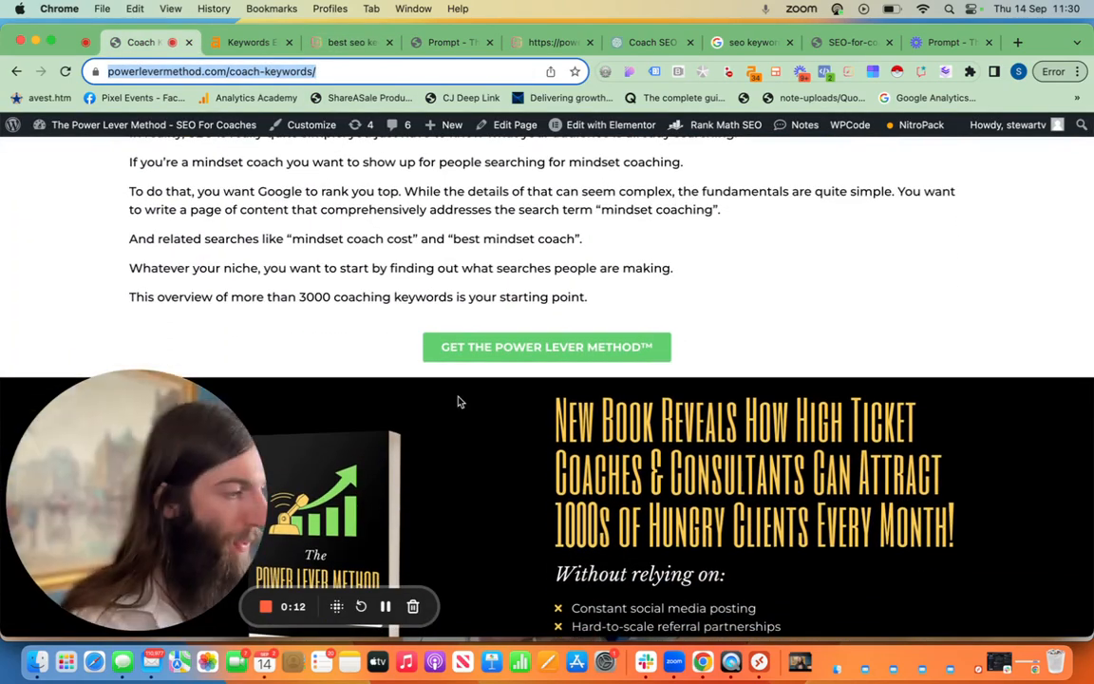
{"action": "left_click", "coordinate": [518, 129]}
{"action": "left_click", "coordinate": [518, 133]}
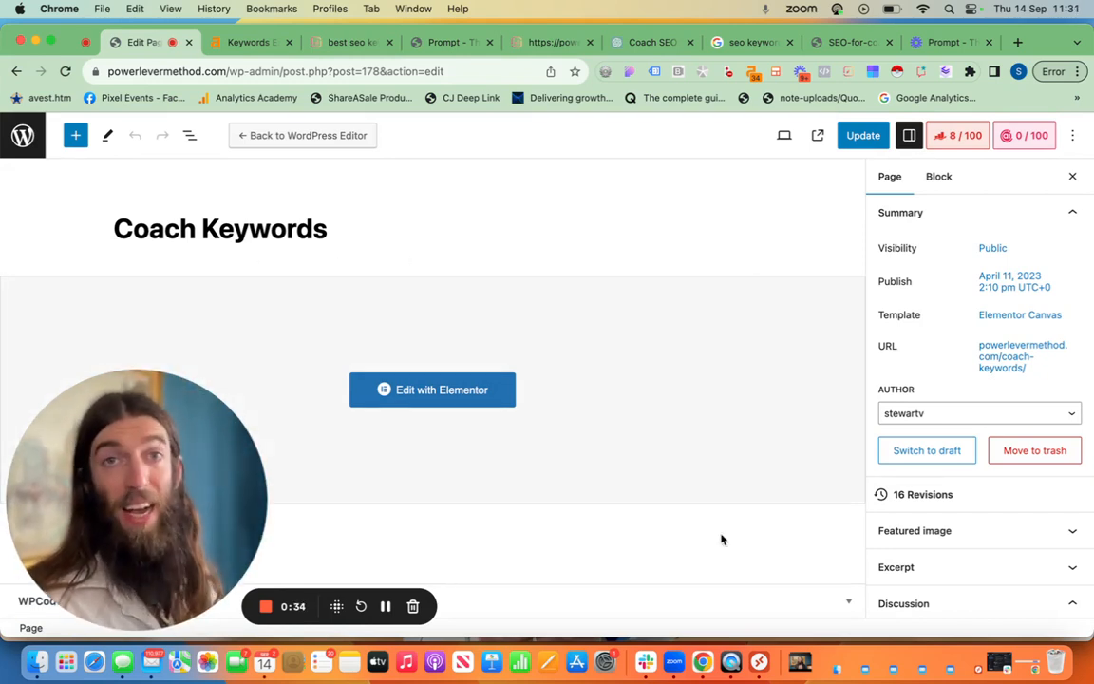
{"action": "left_click", "coordinate": [476, 402]}
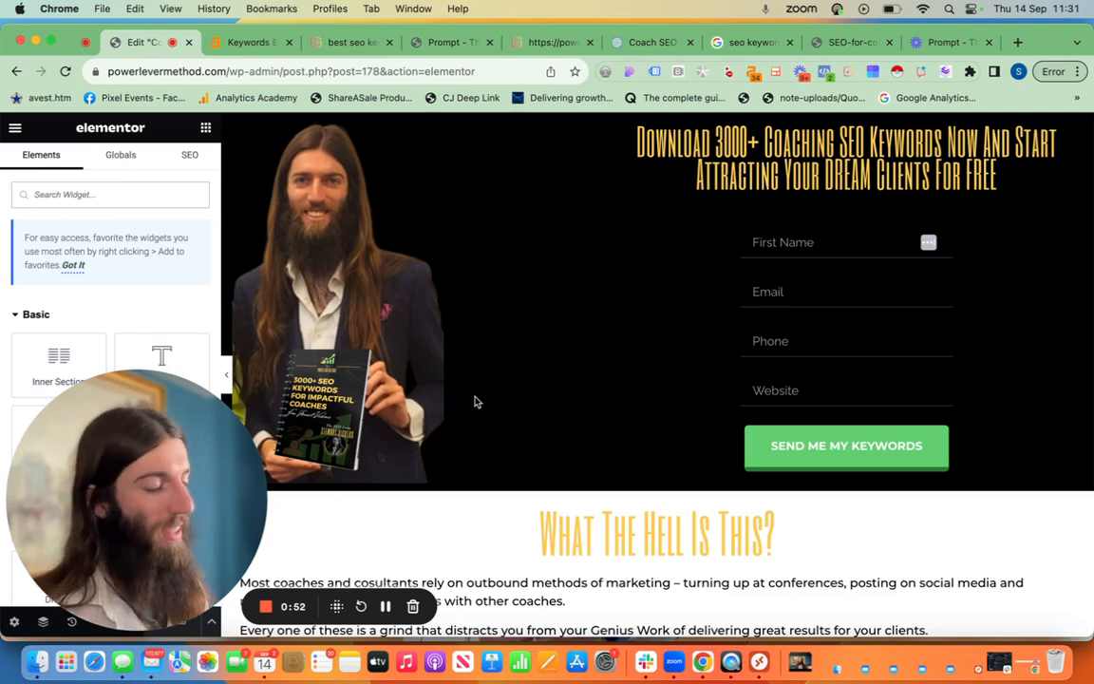
{"action": "scroll", "coordinate": [520, 455], "scroll_direction": "down", "scroll_amount": 2}
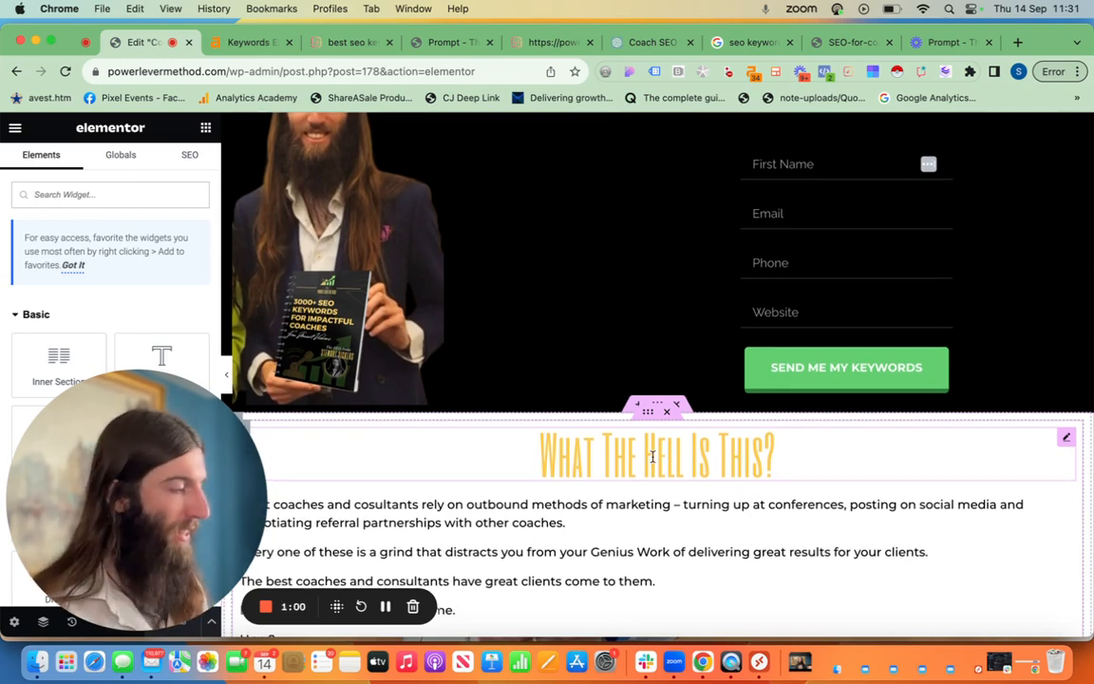
{"action": "scroll", "coordinate": [652, 460], "scroll_direction": "up", "scroll_amount": 2}
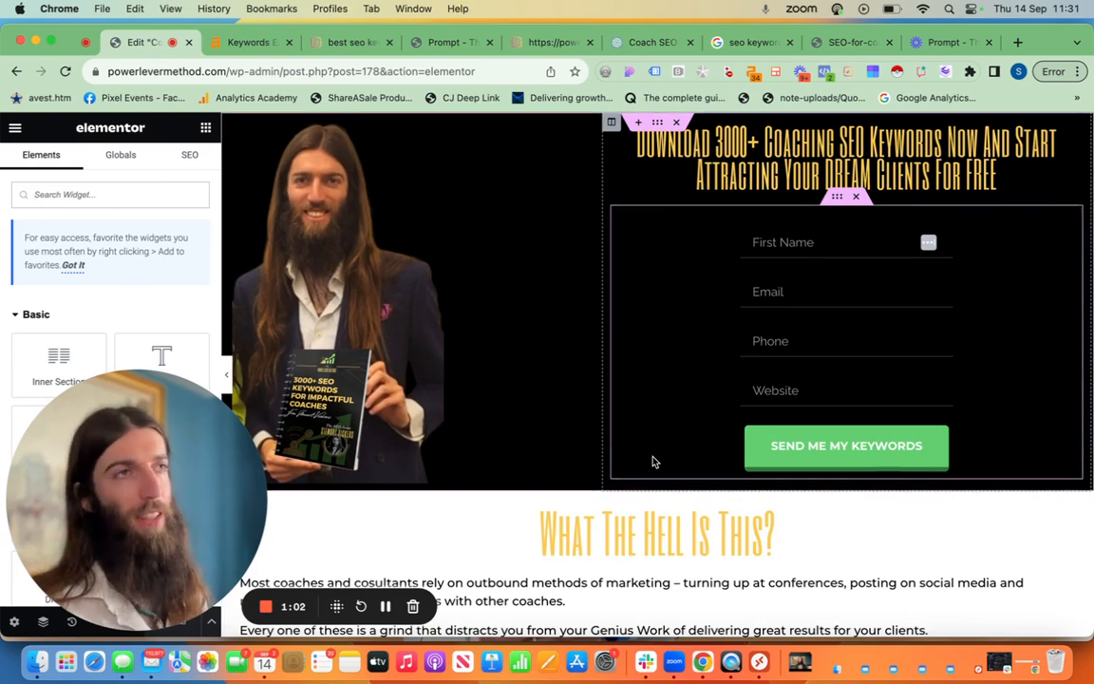